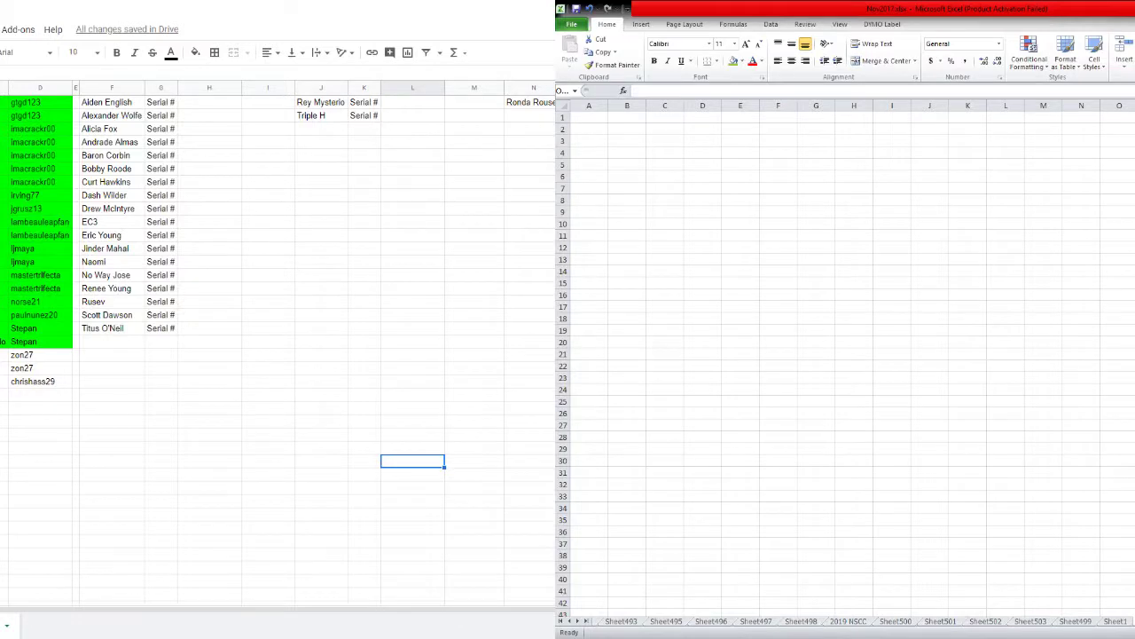
Switch to the List Randomizer page showing the 18 Wrestlers heading and usernames.
{"action": "key", "text": "ctrl+Tab"}
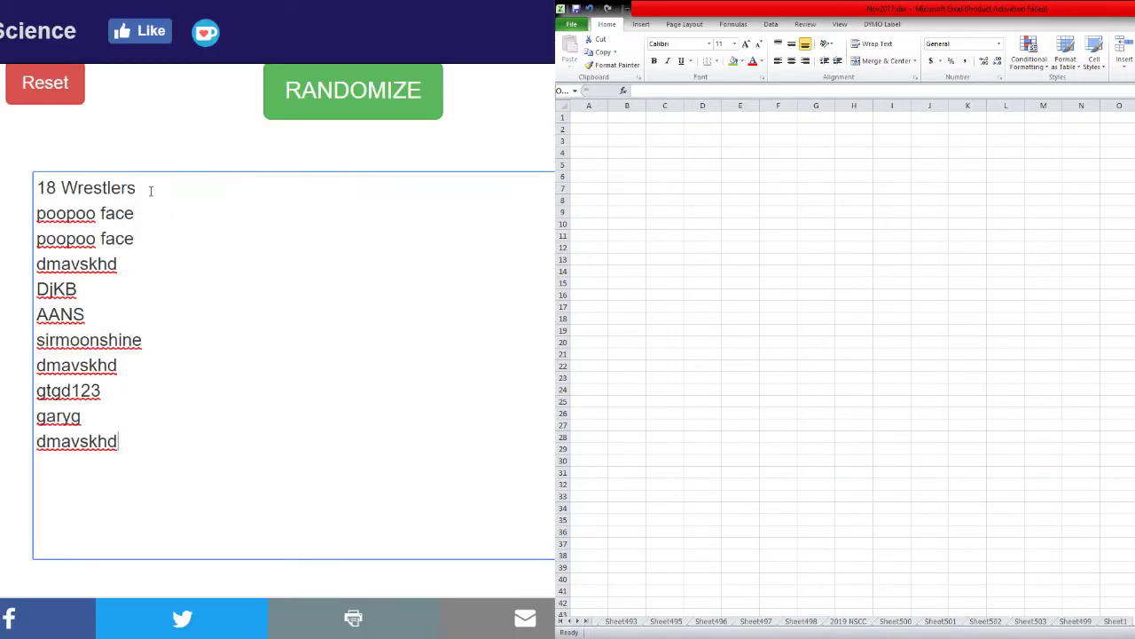
Remove the 18 Wrestlers heading and re-paste the ten usernames into an empty randomizer list.
{"action": "triple_click", "coordinate": [150, 190]}
{"action": "key", "text": "BackSpace"}
{"action": "key", "text": "Delete"}
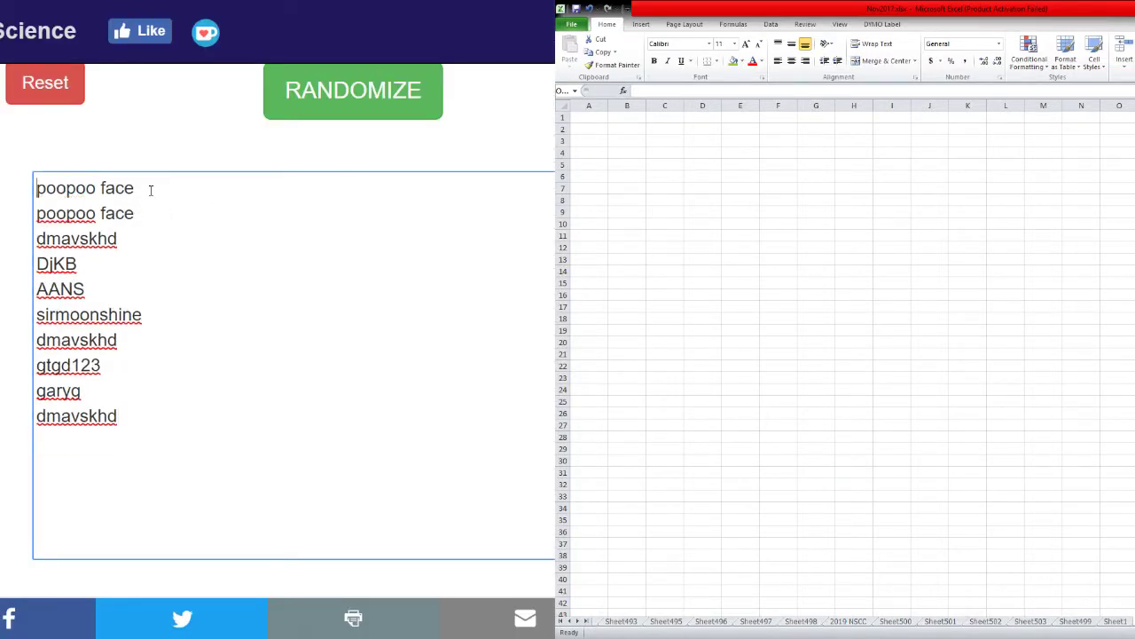
{"action": "key", "text": "ctrl+a"}
{"action": "key", "text": "ctrl+c"}
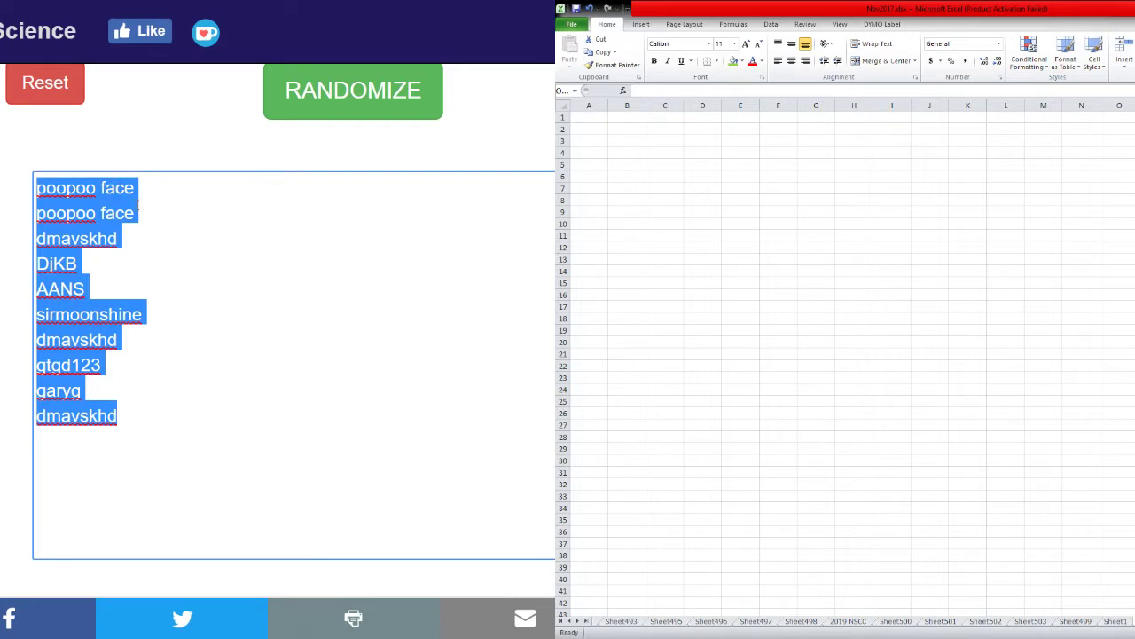
{"action": "left_click", "coordinate": [44, 87]}
{"action": "left_click", "coordinate": [279, 318]}
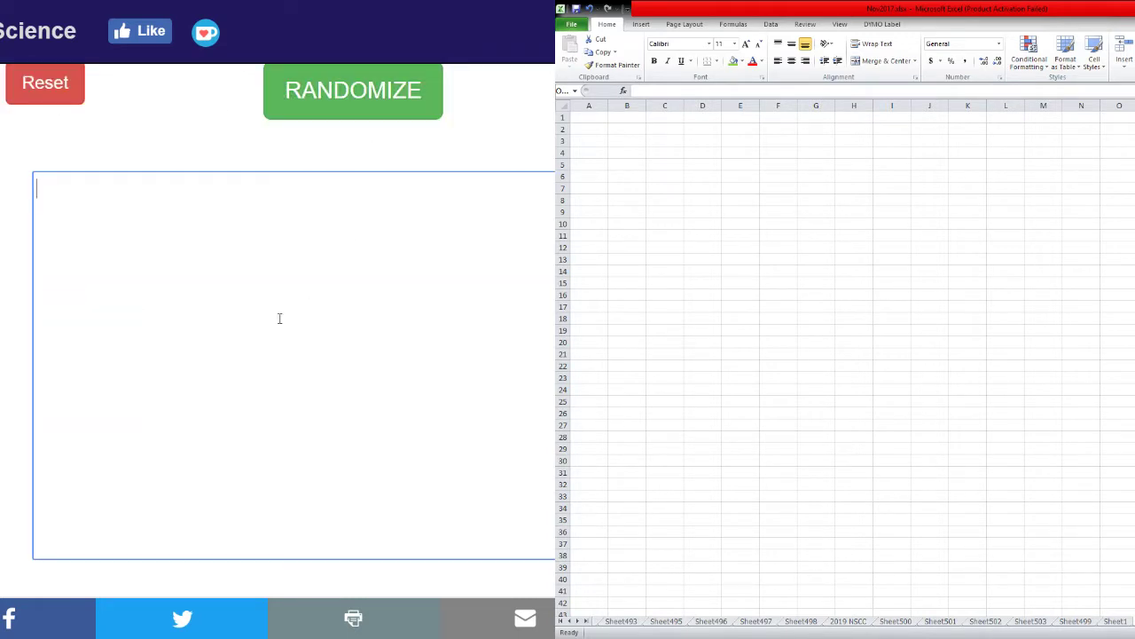
{"action": "key", "text": "ctrl+v"}
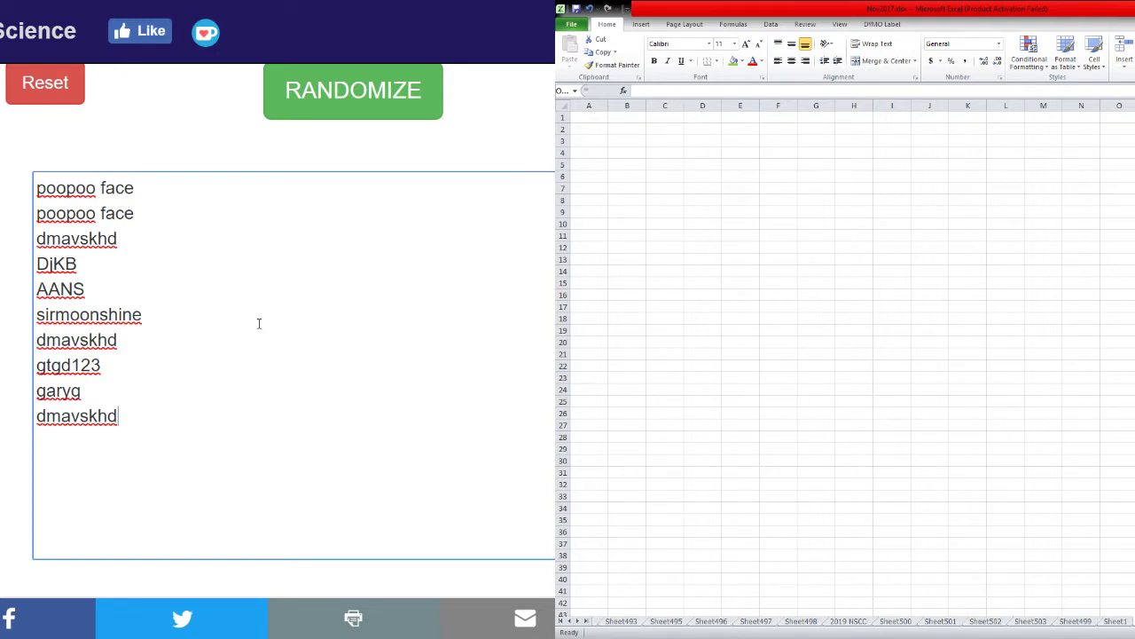
{"action": "key", "text": "alt+Tab"}
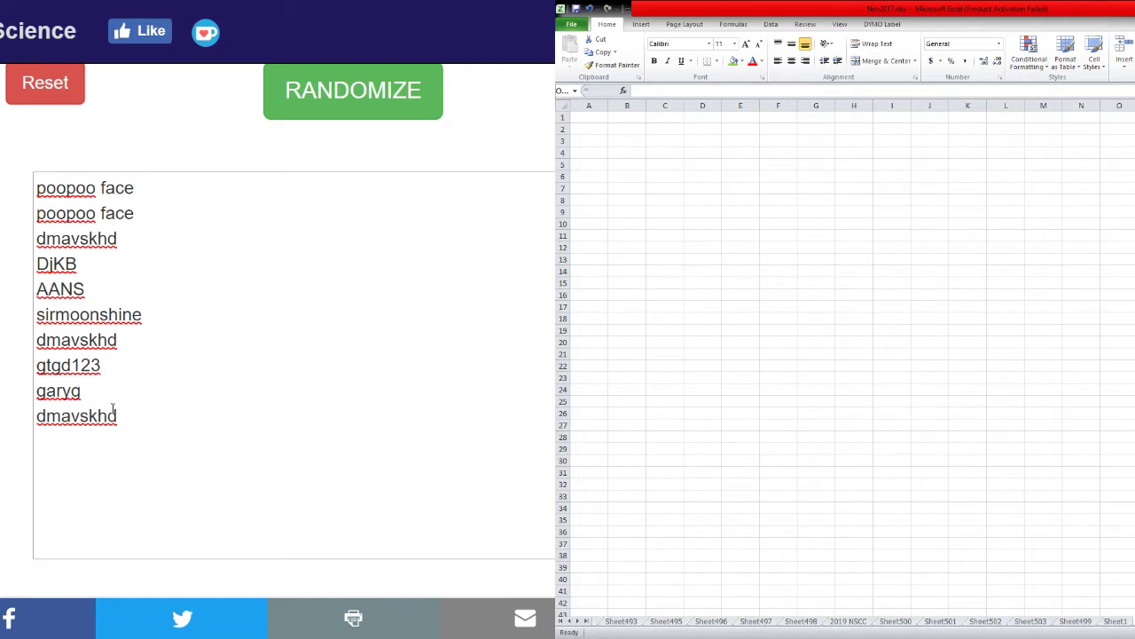
Shuffle the username list repeatedly with RANDOMIZE and select the final shuffled list.
{"action": "left_click", "coordinate": [330, 99]}
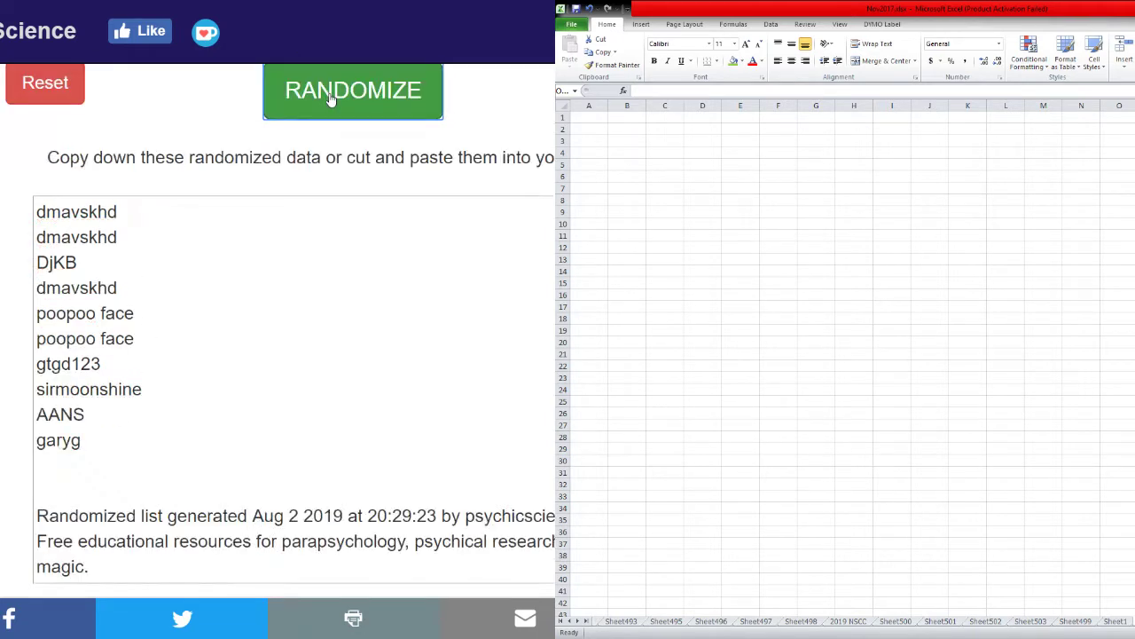
{"action": "left_click", "coordinate": [330, 99]}
{"action": "left_click", "coordinate": [330, 100]}
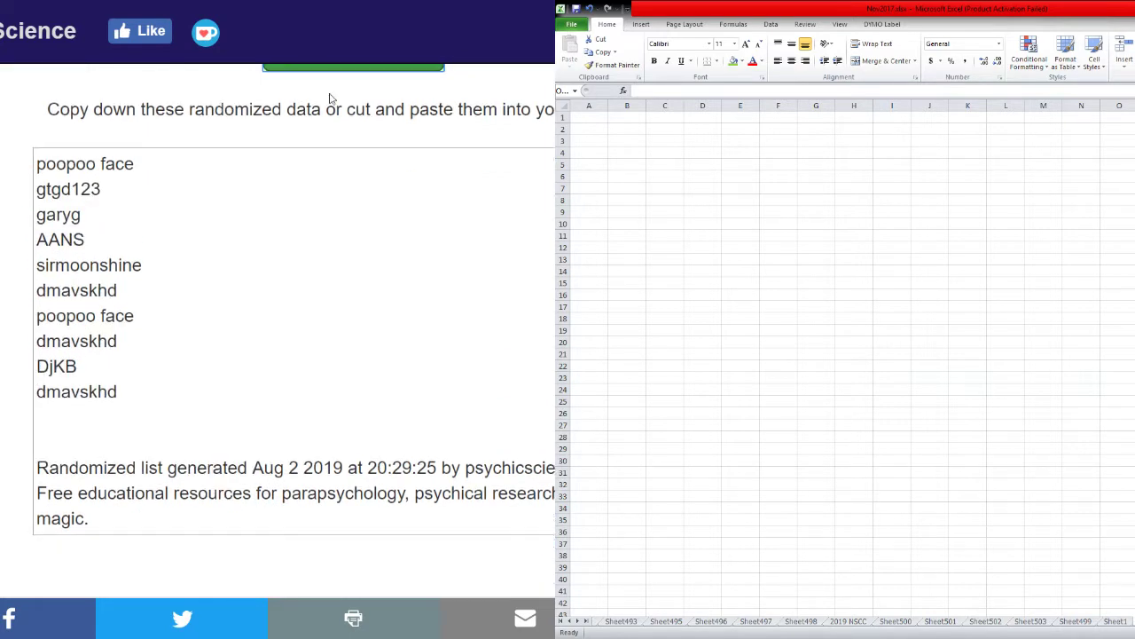
{"action": "left_click", "coordinate": [330, 100]}
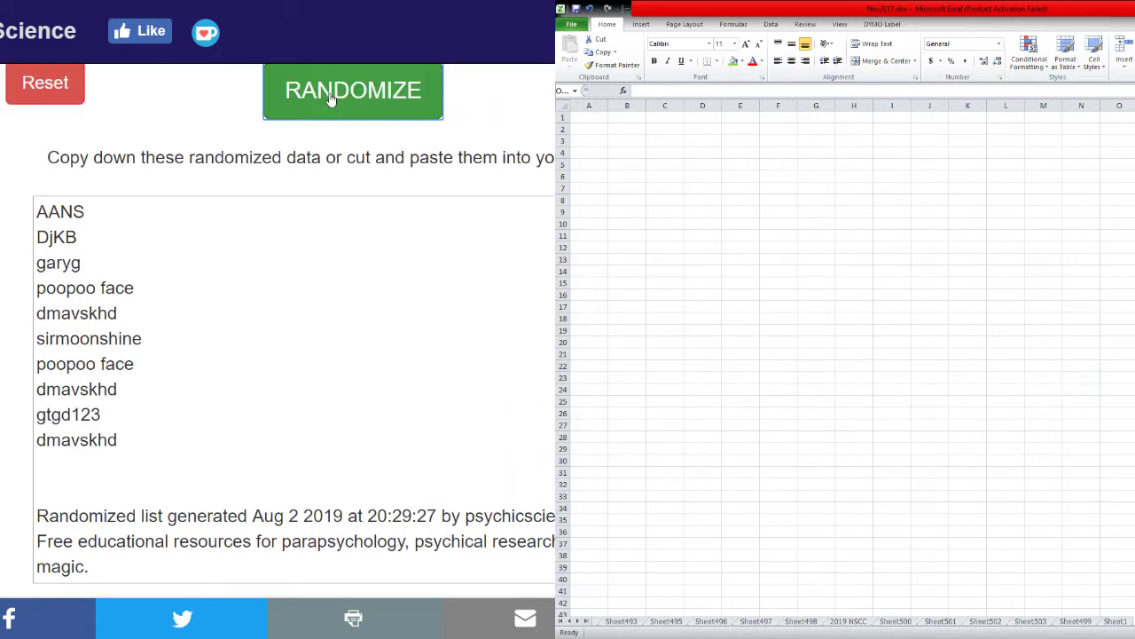
{"action": "left_click", "coordinate": [330, 100]}
{"action": "left_click", "coordinate": [330, 99]}
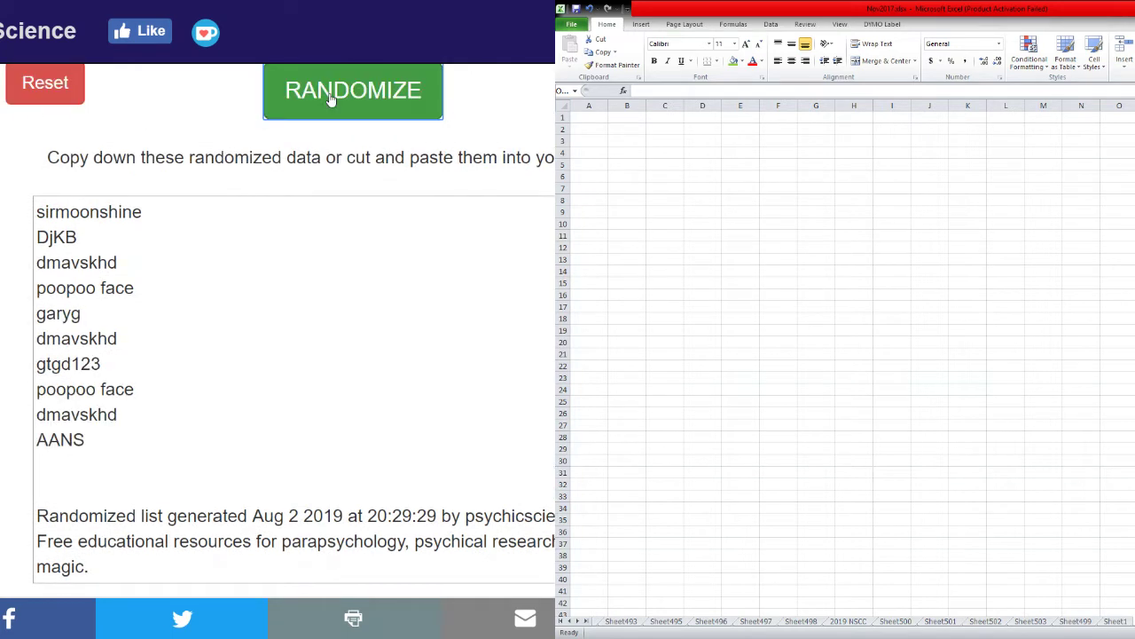
{"action": "left_click", "coordinate": [330, 99]}
{"action": "left_click", "coordinate": [330, 100]}
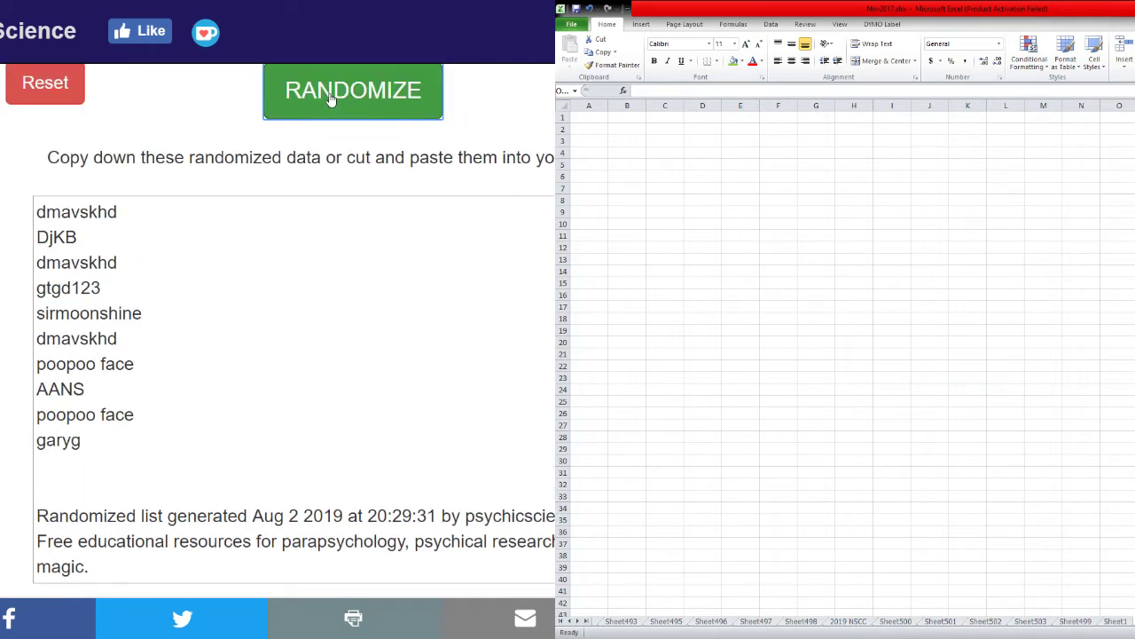
{"action": "left_click", "coordinate": [330, 99]}
{"action": "left_click", "coordinate": [330, 99]}
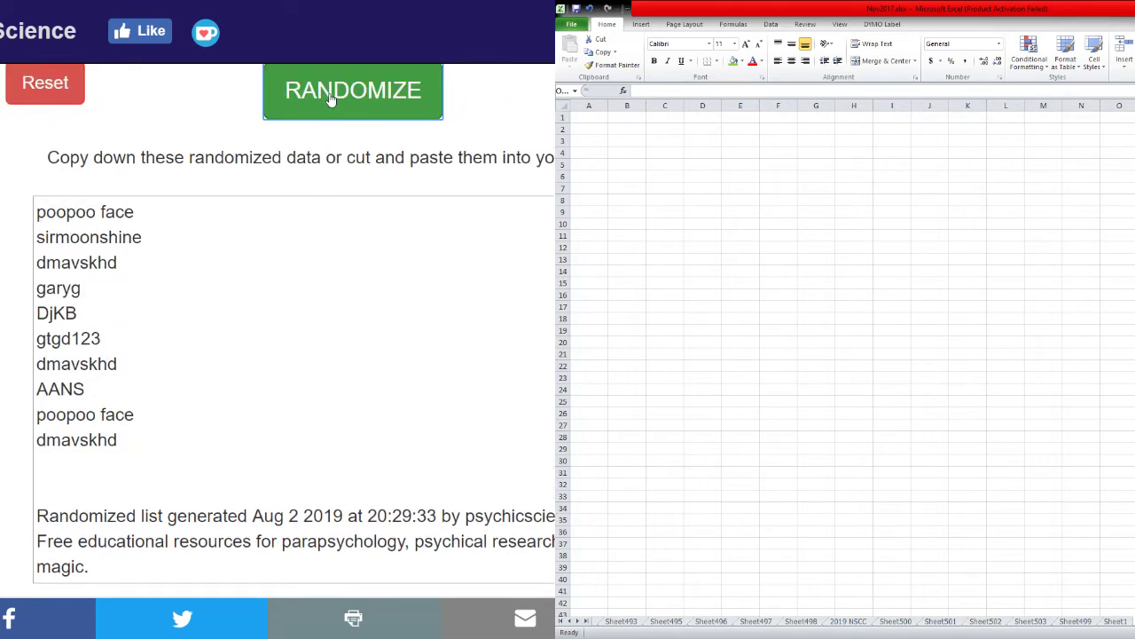
{"action": "left_click", "coordinate": [330, 100]}
{"action": "left_click", "coordinate": [330, 100]}
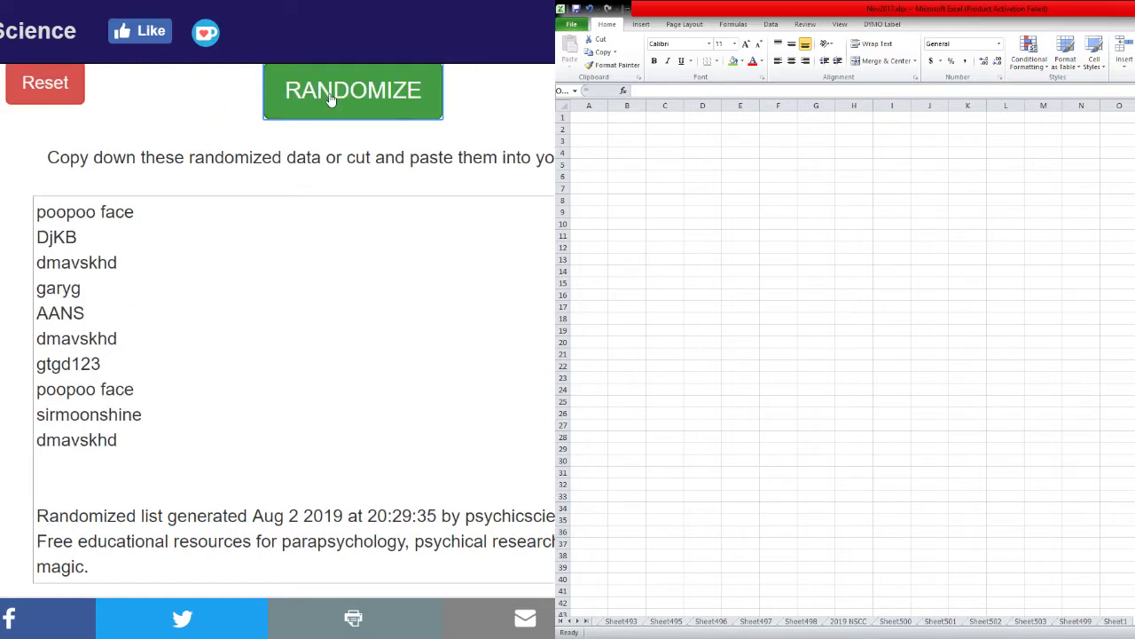
{"action": "left_click", "coordinate": [330, 99]}
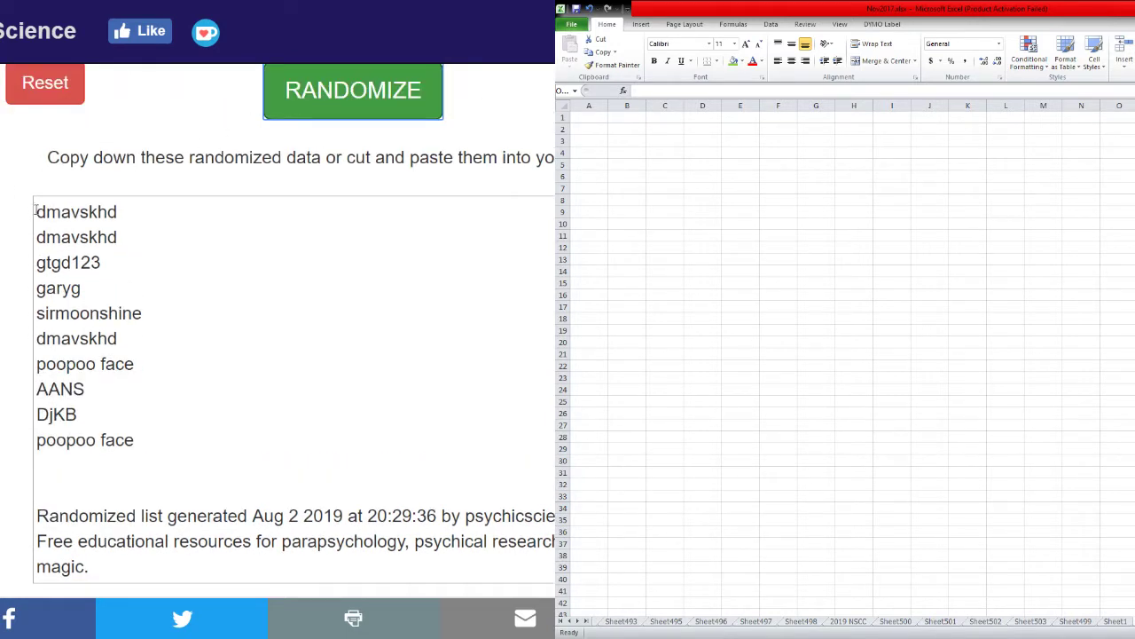
{"action": "left_click_drag", "start_coordinate": [35, 210], "coordinate": [158, 439]}
{"action": "key", "text": "ctrl+c"}
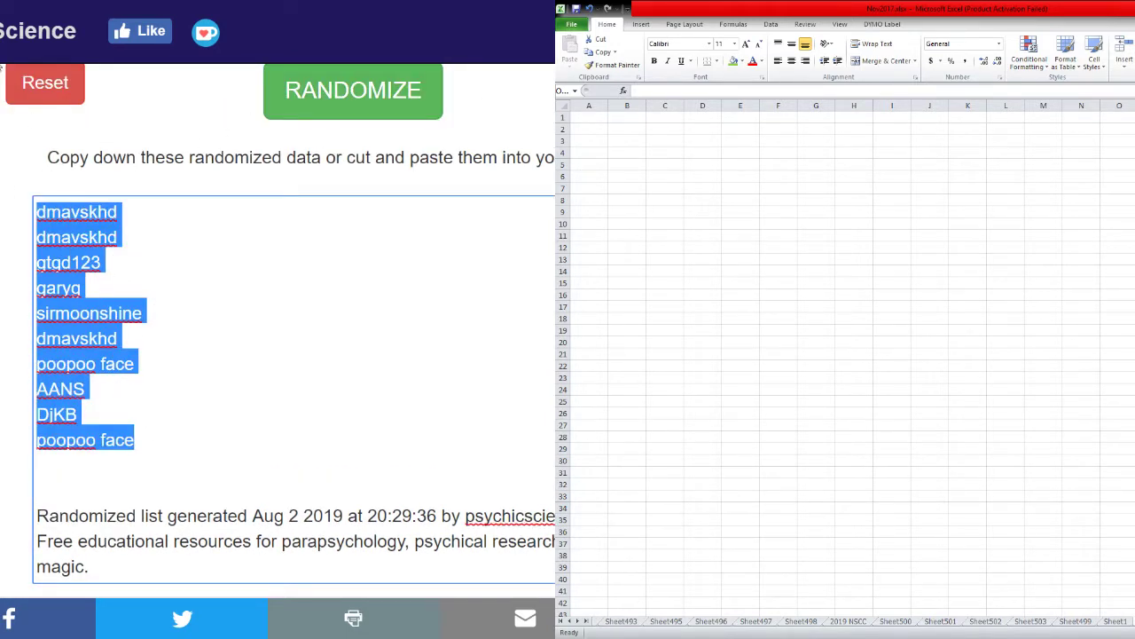
Paste the shuffled usernames into H1 as values only, then reset the randomizer.
{"action": "key", "text": "alt+Tab"}
{"action": "left_click", "coordinate": [208, 155]}
{"action": "right_click", "coordinate": [206, 102]}
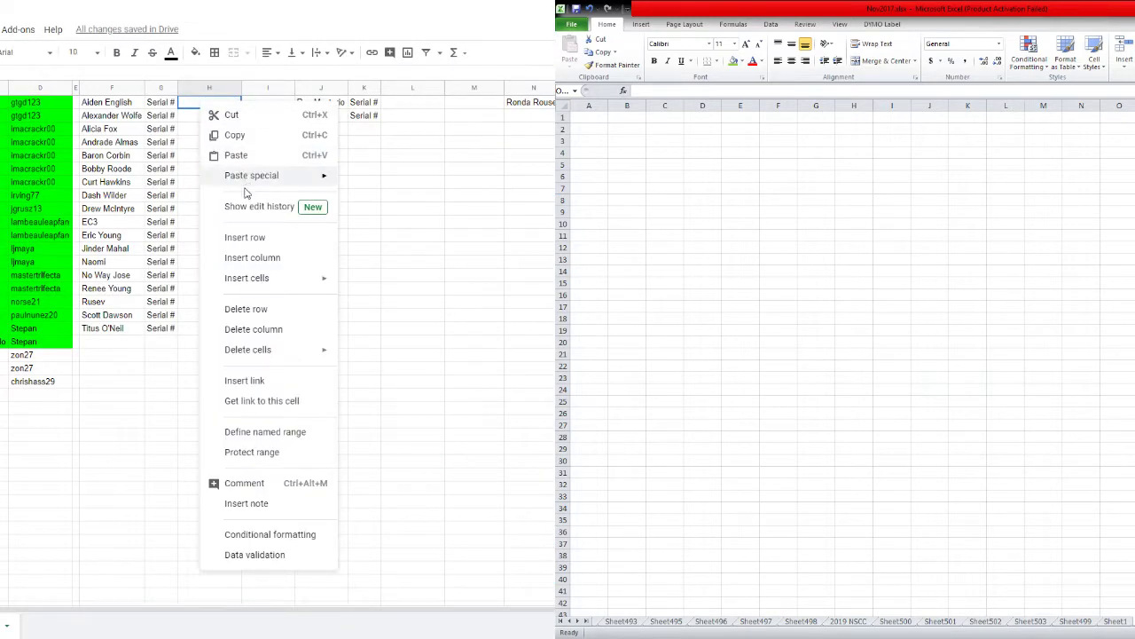
{"action": "mouse_move", "coordinate": [266, 176]}
{"action": "left_click", "coordinate": [350, 177]}
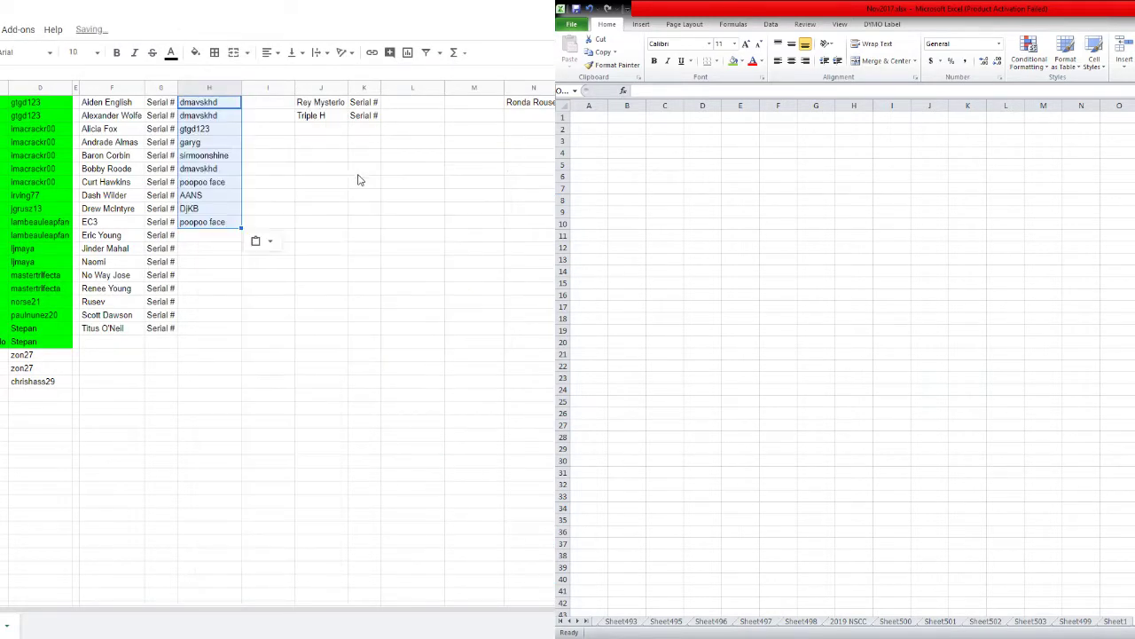
{"action": "left_click", "coordinate": [277, 158]}
{"action": "key", "text": "alt+Tab"}
{"action": "left_click", "coordinate": [37, 80]}
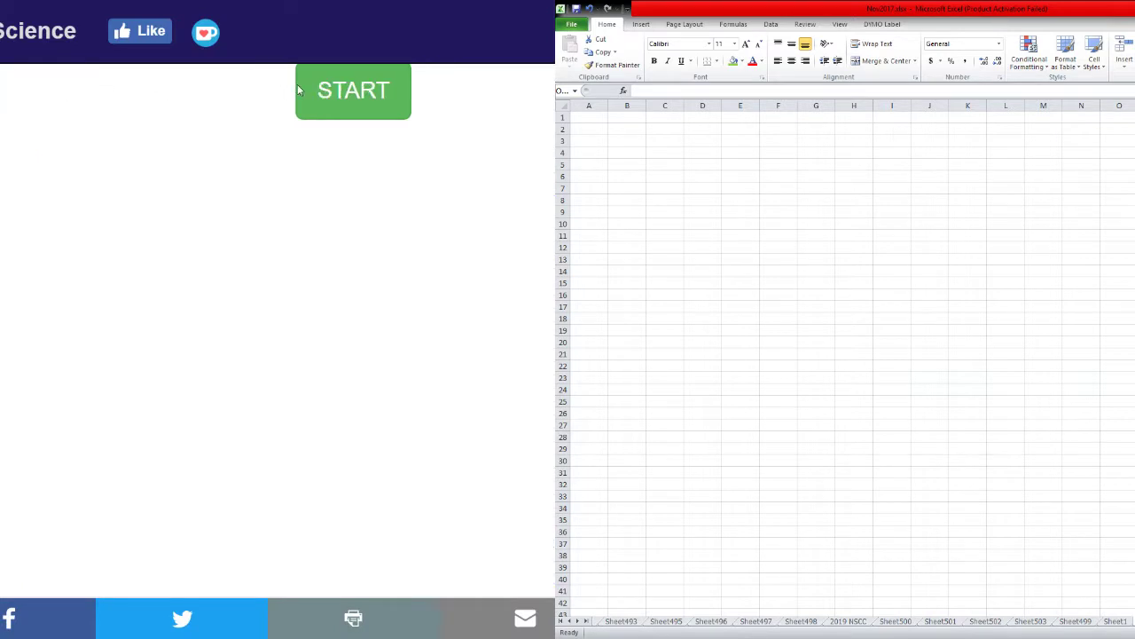
Enter the numbers 1 to 10, one per line, in the randomizer box.
{"action": "type", "text": "1 2 3 "}
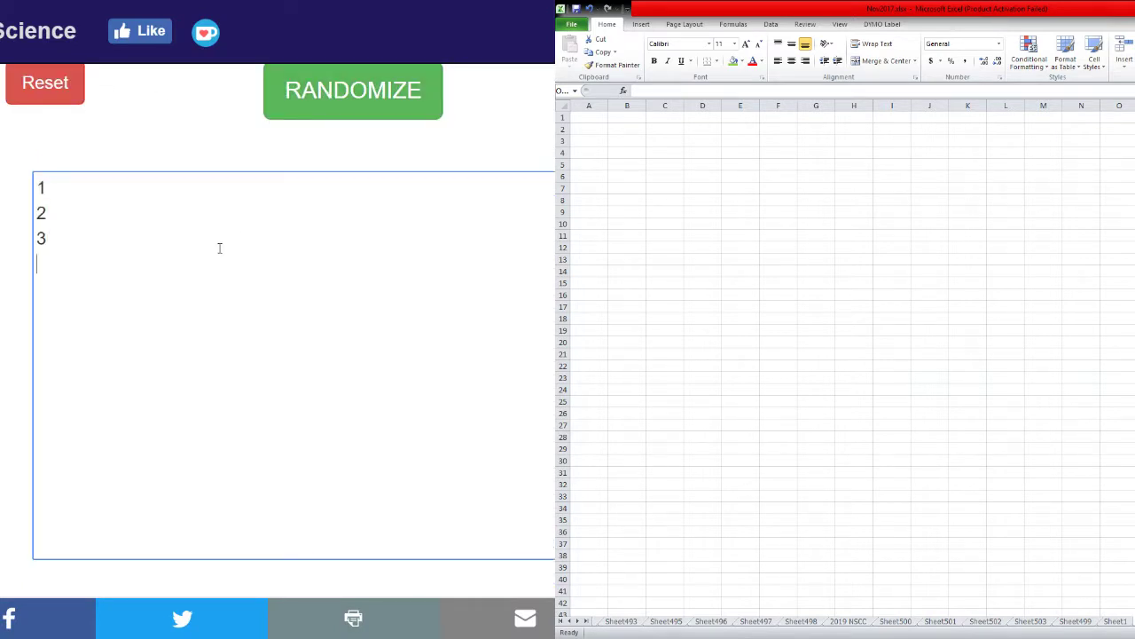
{"action": "type", "text": "4 5 6 7 8  9*"}
{"action": "key", "text": "Delete"}
{"action": "type", "text": "10"}
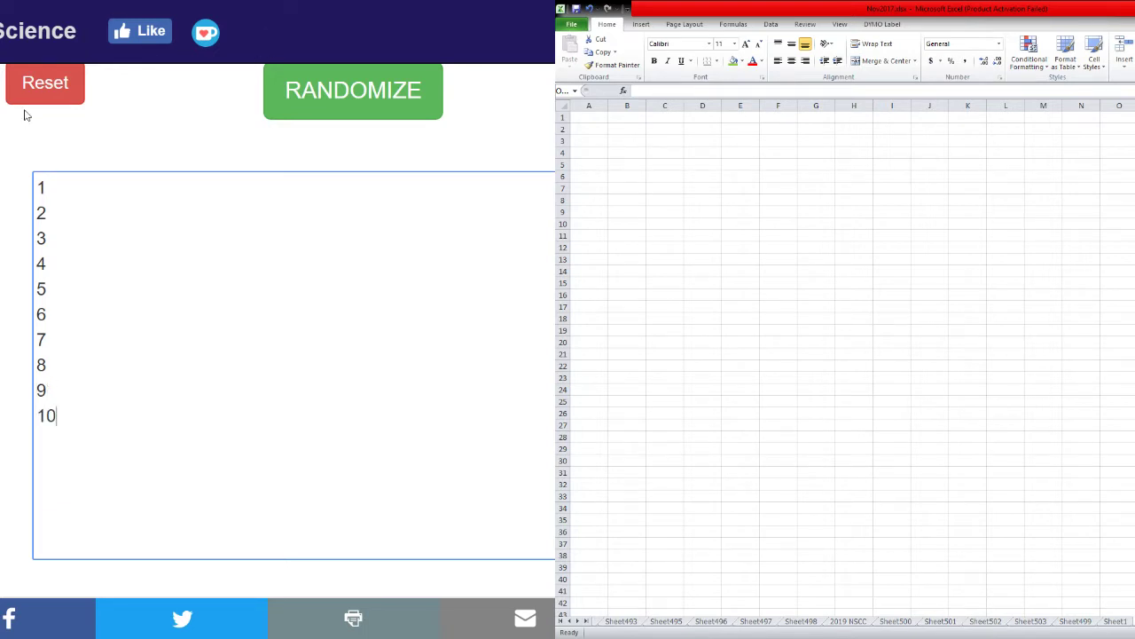
Shuffle the numbers repeatedly with RANDOMIZE and select the shuffled list.
{"action": "left_click", "coordinate": [307, 98]}
{"action": "left_click", "coordinate": [307, 96]}
{"action": "left_click", "coordinate": [307, 96]}
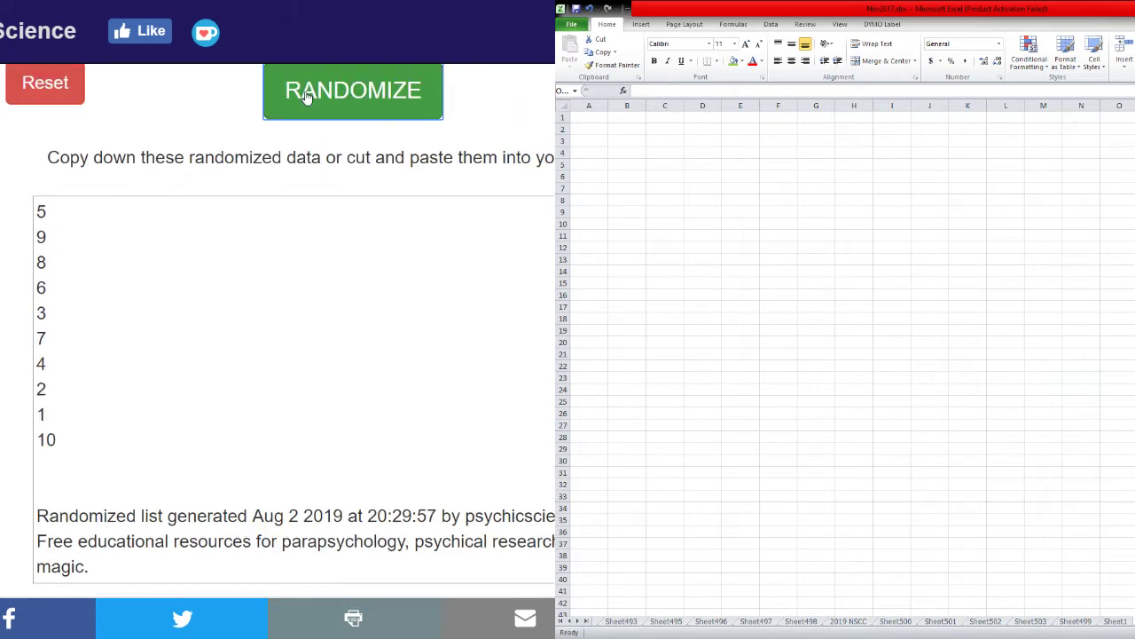
{"action": "left_click", "coordinate": [307, 95]}
{"action": "left_click", "coordinate": [307, 95]}
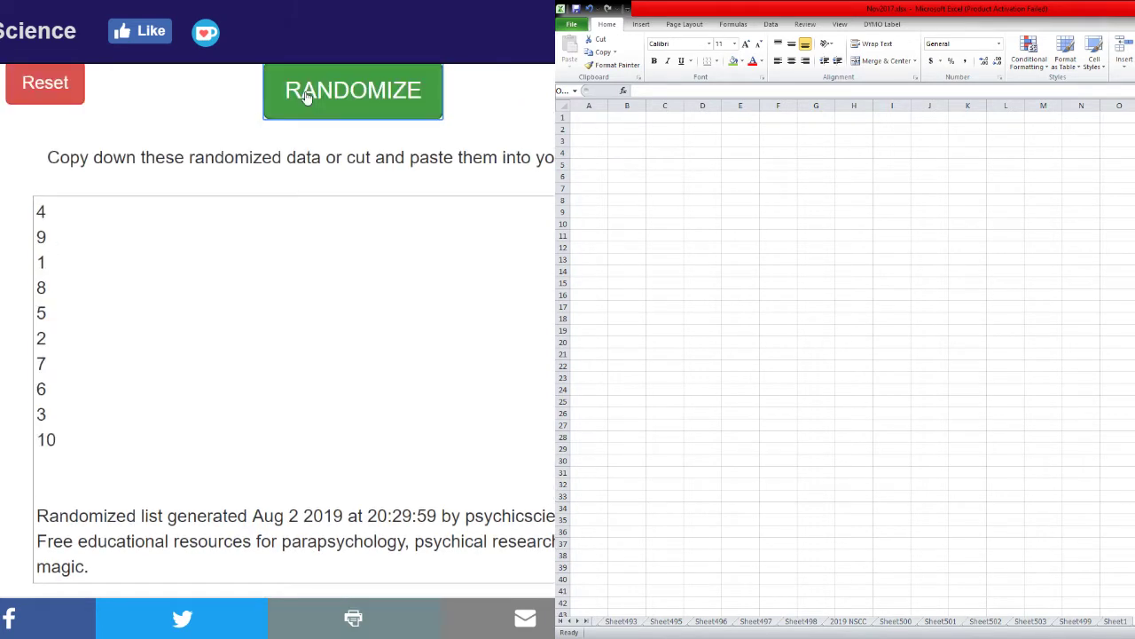
{"action": "left_click", "coordinate": [307, 96]}
{"action": "left_click", "coordinate": [307, 96]}
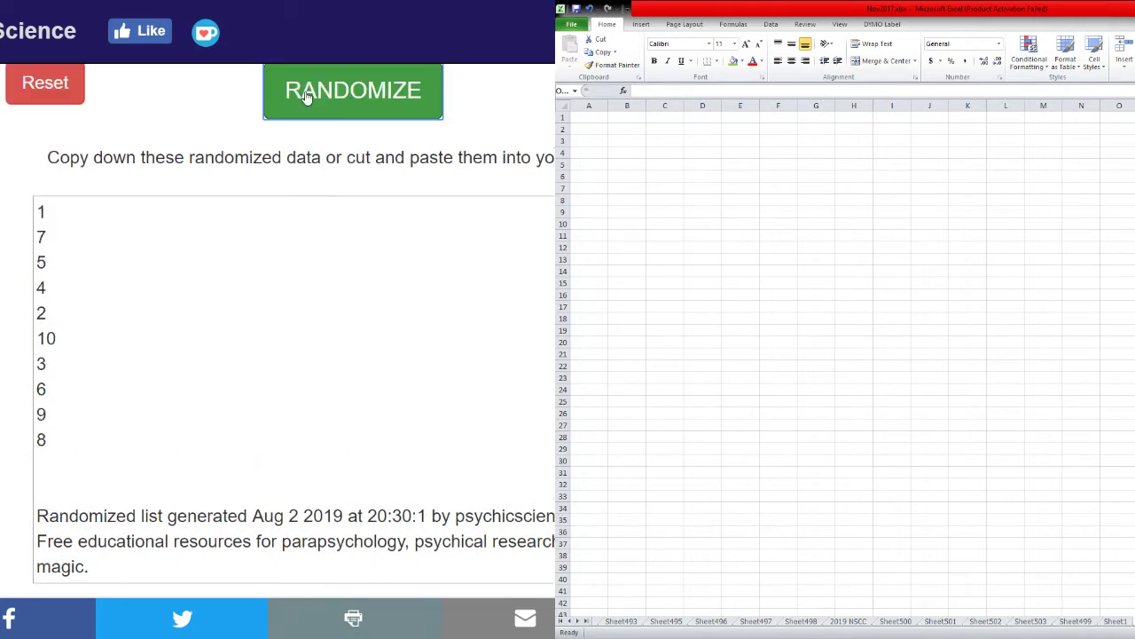
{"action": "left_click", "coordinate": [307, 96]}
{"action": "left_click", "coordinate": [306, 96]}
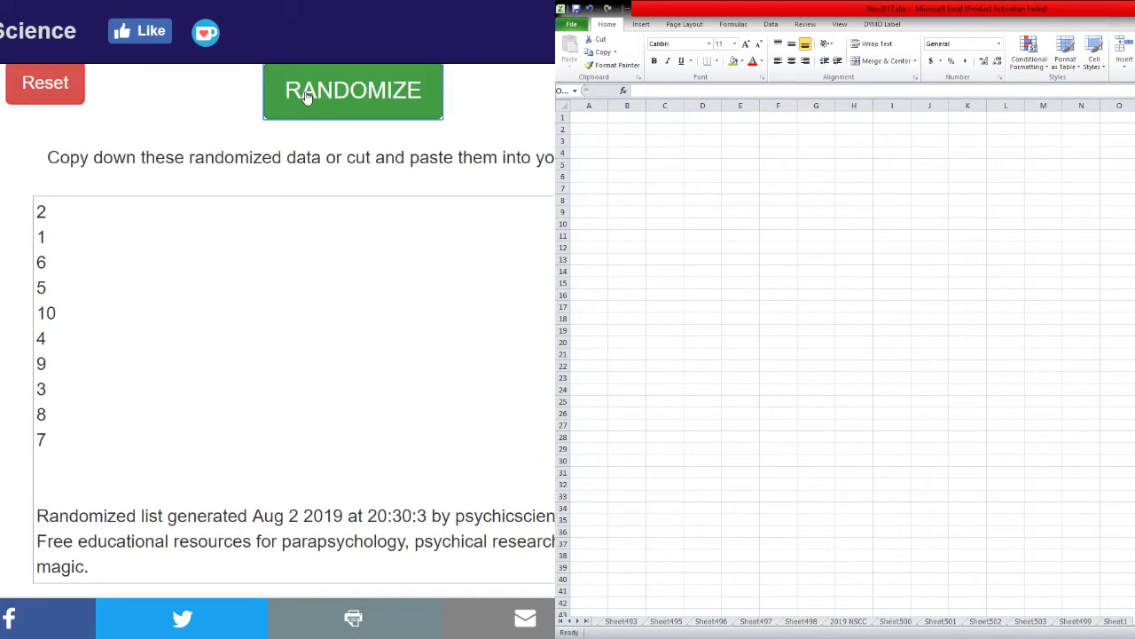
{"action": "left_click", "coordinate": [307, 96]}
{"action": "left_click", "coordinate": [307, 96]}
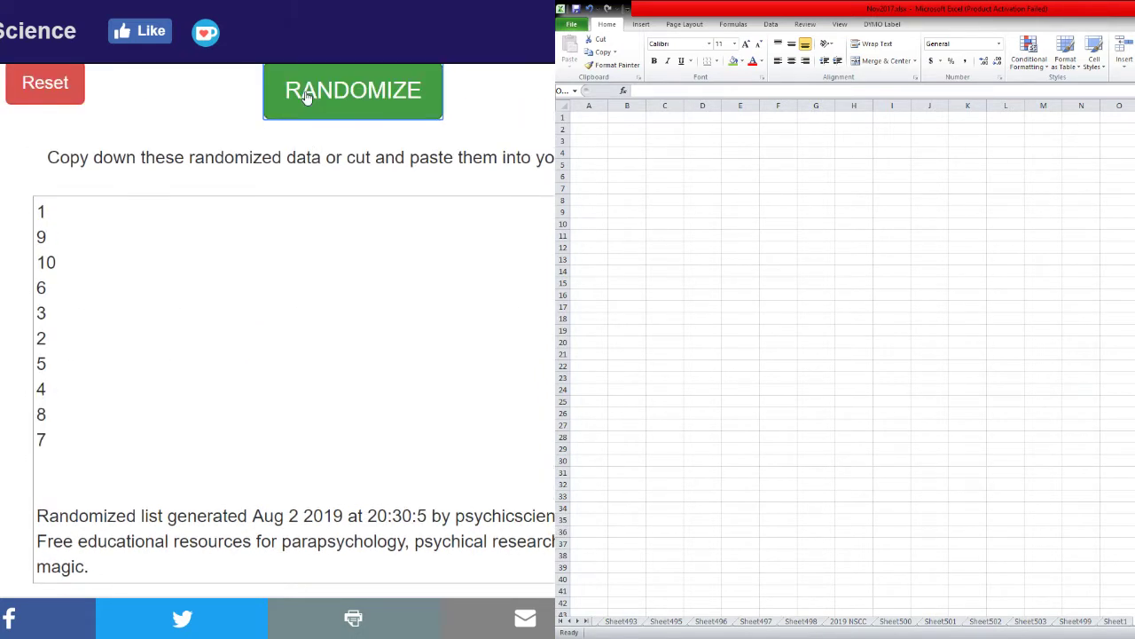
{"action": "left_click", "coordinate": [307, 95]}
{"action": "left_click", "coordinate": [307, 95]}
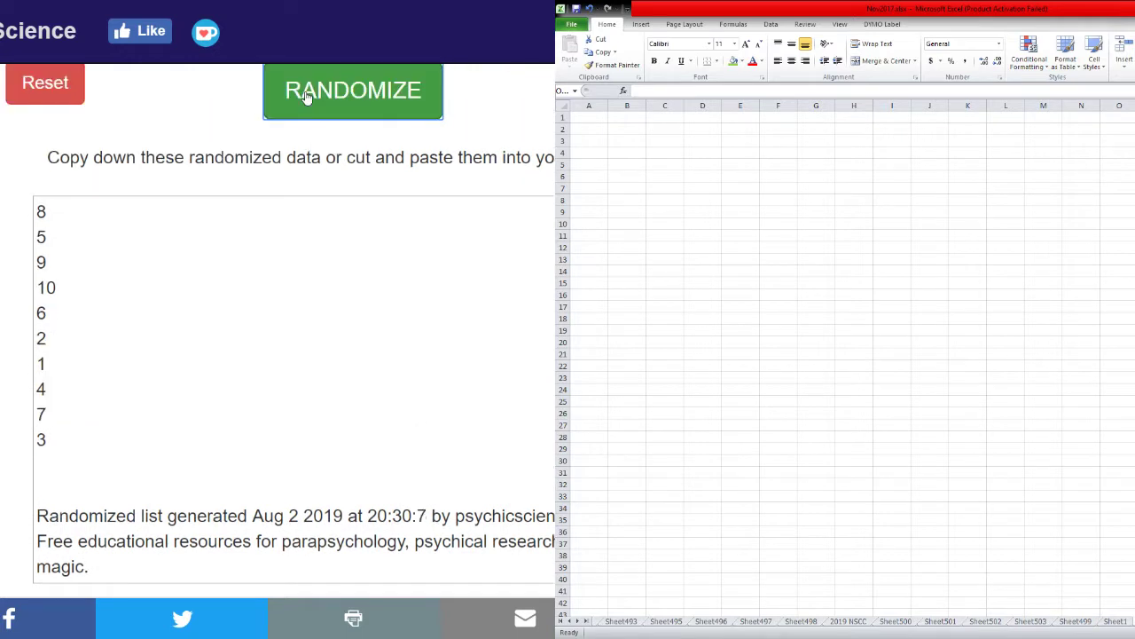
{"action": "left_click", "coordinate": [307, 96]}
{"action": "left_click_drag", "start_coordinate": [30, 212], "coordinate": [79, 443]}
{"action": "key", "text": "ctrl+c"}
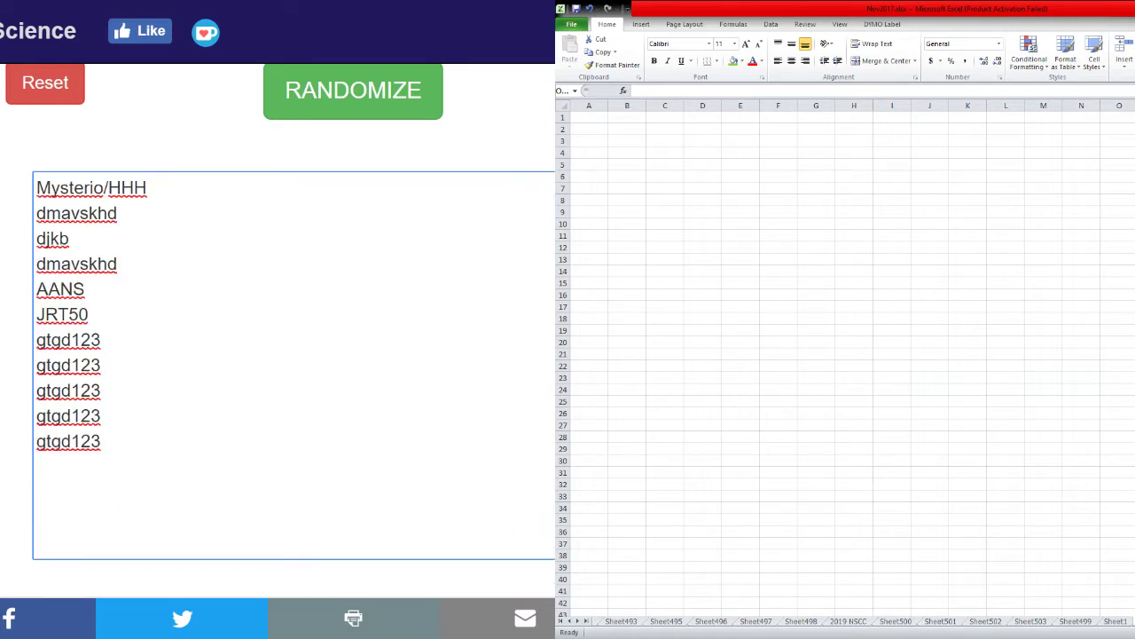
Paste the shuffled numbers into I1 as values only.
{"action": "key", "text": "ctrl+Tab"}
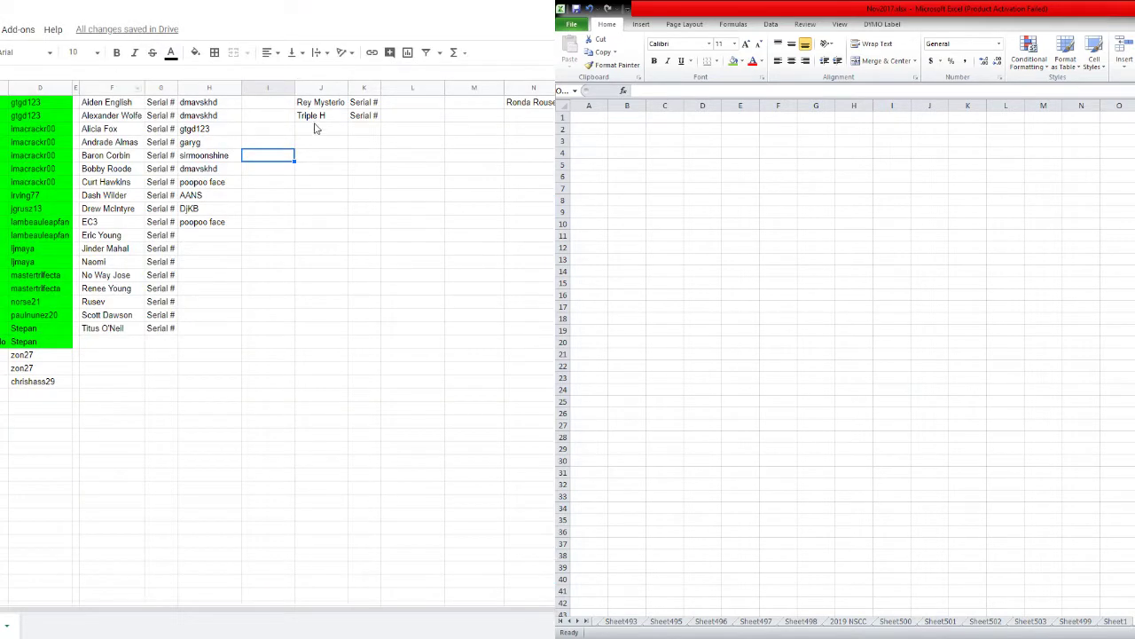
{"action": "left_click", "coordinate": [266, 102]}
{"action": "right_click", "coordinate": [267, 102]}
{"action": "mouse_move", "coordinate": [296, 170]}
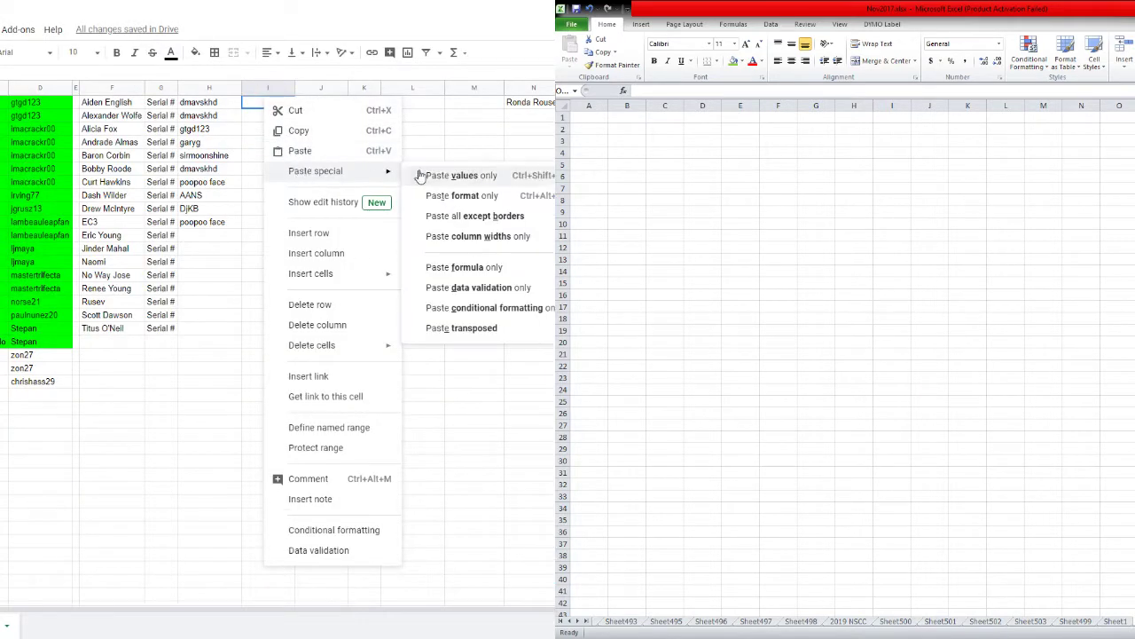
{"action": "left_click", "coordinate": [421, 175]}
{"action": "left_click", "coordinate": [279, 156]}
Sort H1:I10 alphabetically by column H, then undo that sort.
{"action": "left_click_drag", "start_coordinate": [250, 109], "coordinate": [218, 224]}
{"action": "right_click", "coordinate": [215, 154]}
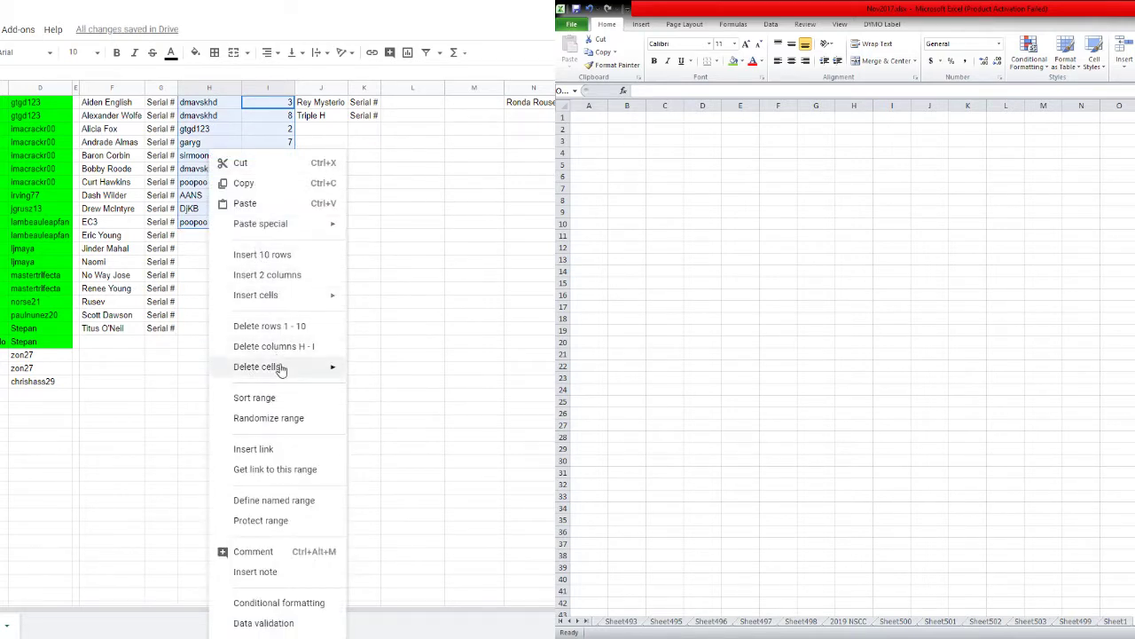
{"action": "left_click", "coordinate": [279, 401]}
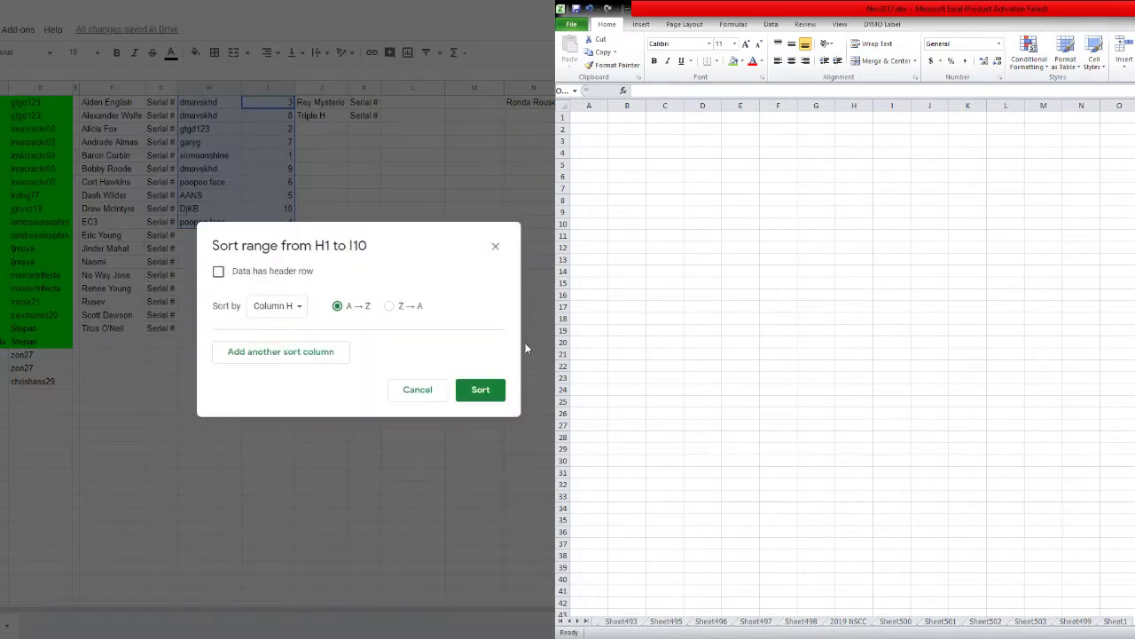
{"action": "left_click", "coordinate": [481, 390]}
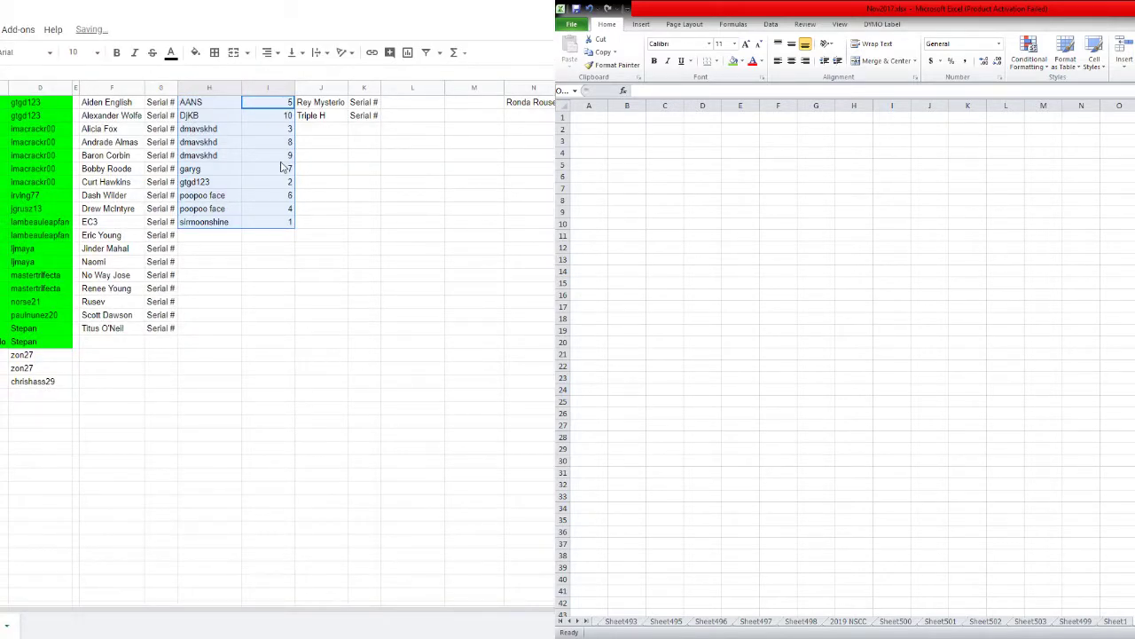
{"action": "left_click", "coordinate": [286, 304]}
{"action": "key", "text": "ctrl+z"}
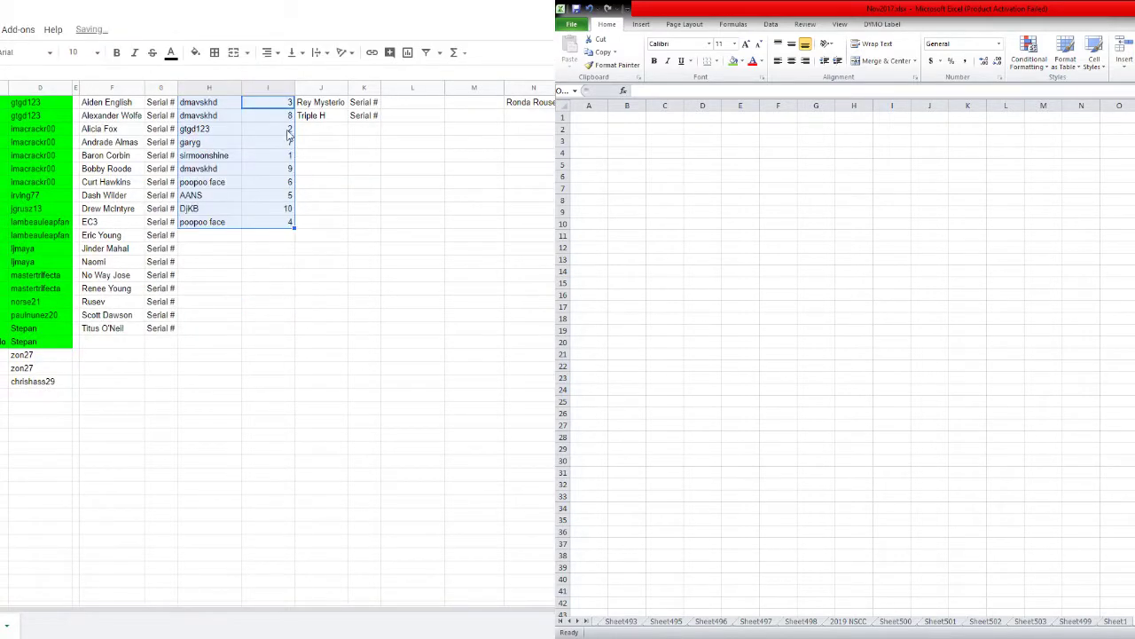
Sort range H1:I10 by column I, A→Z, so numbers run 1 to 10.
{"action": "left_click_drag", "start_coordinate": [282, 108], "coordinate": [213, 224]}
{"action": "right_click", "coordinate": [213, 223]}
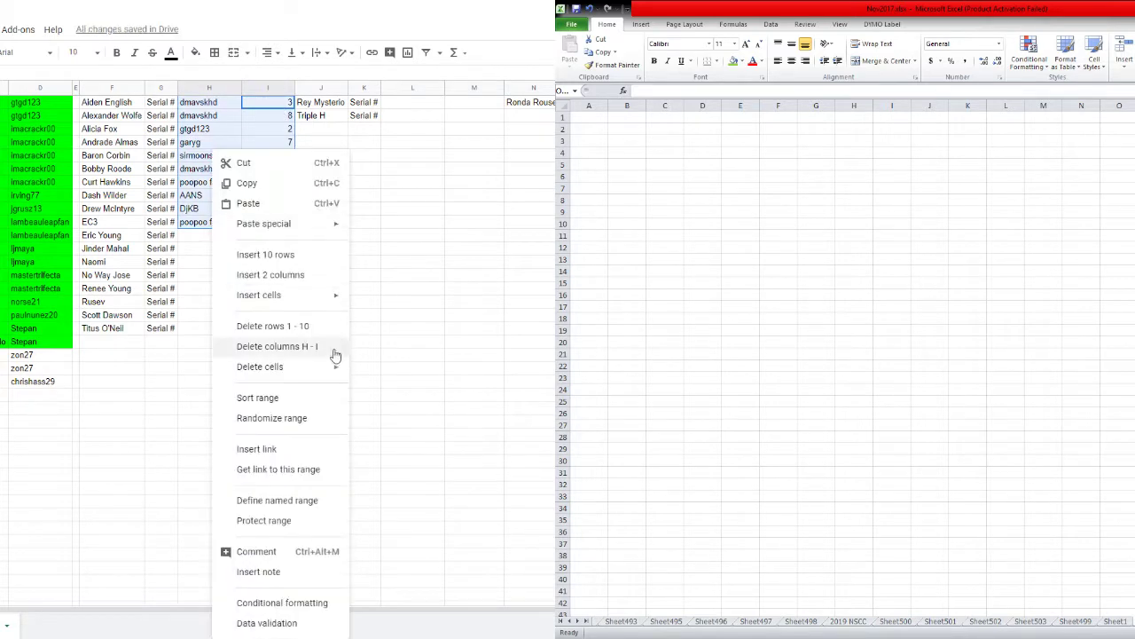
{"action": "left_click", "coordinate": [293, 400]}
{"action": "left_click", "coordinate": [301, 307]}
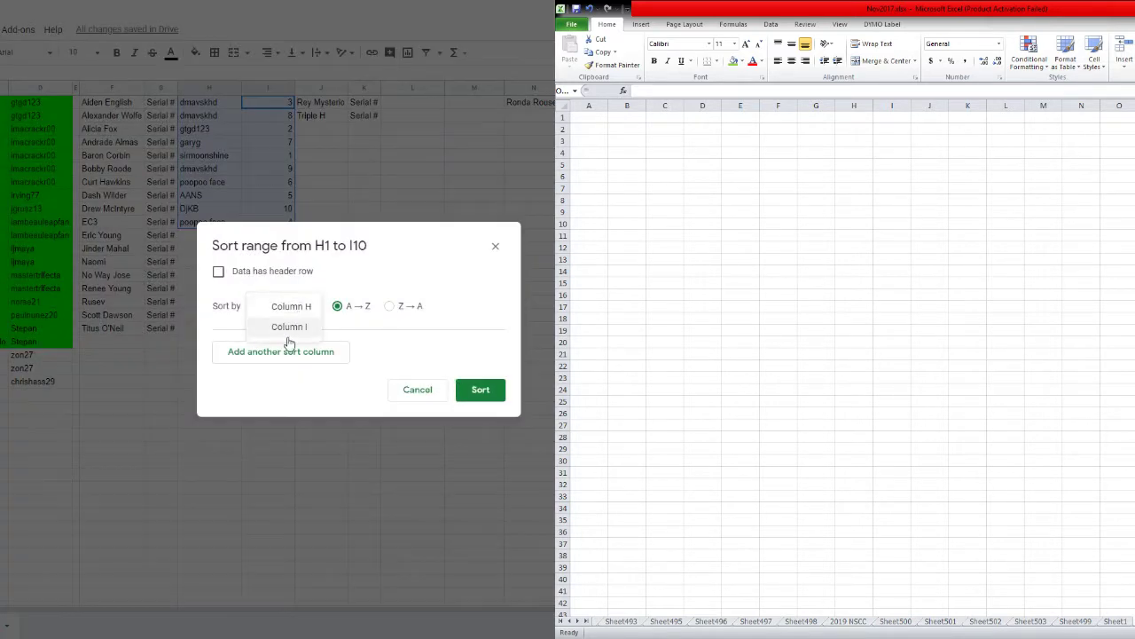
{"action": "left_click", "coordinate": [286, 328]}
{"action": "left_click", "coordinate": [478, 390]}
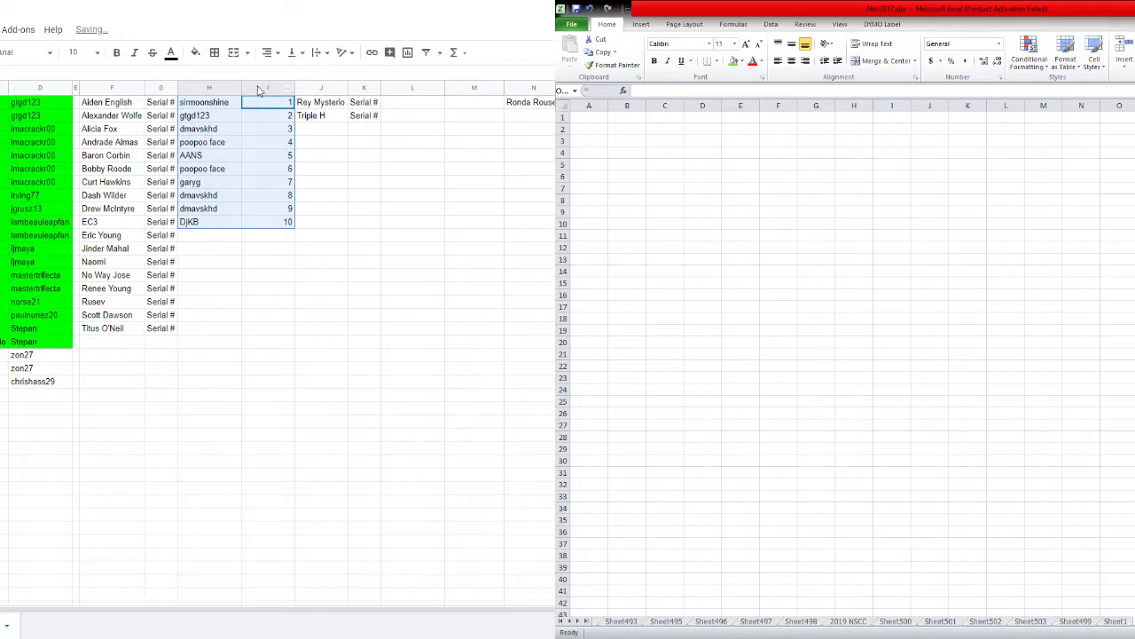
{"action": "left_click_drag", "start_coordinate": [259, 92], "coordinate": [221, 88]}
Set columns H and I to font size 18 and autofit column H's width.
{"action": "left_click", "coordinate": [78, 52]}
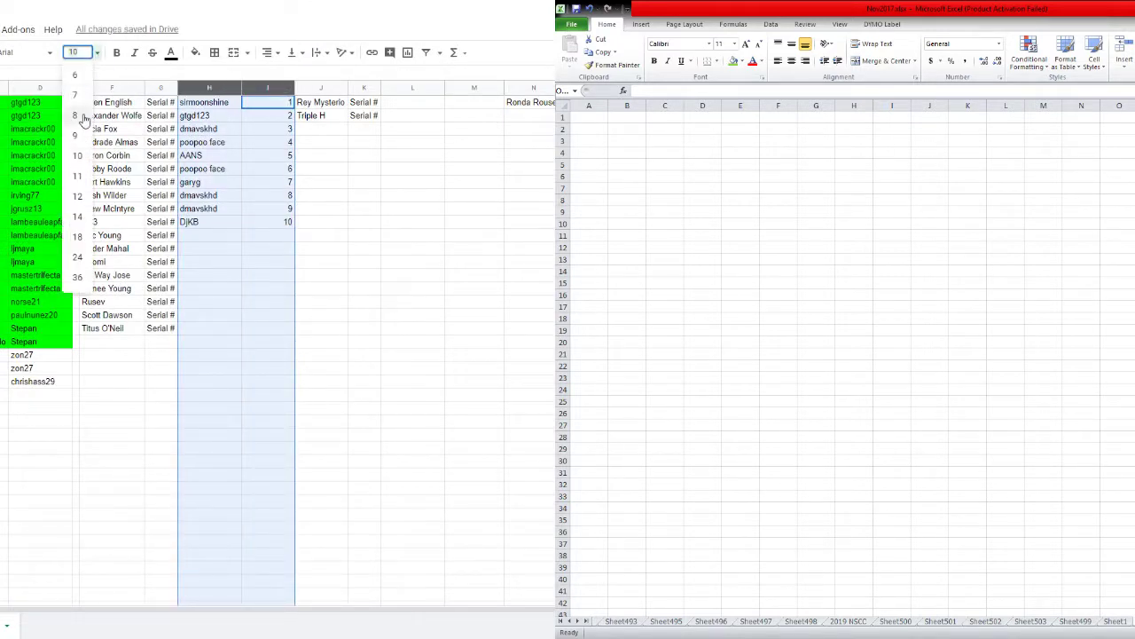
{"action": "left_click", "coordinate": [78, 235]}
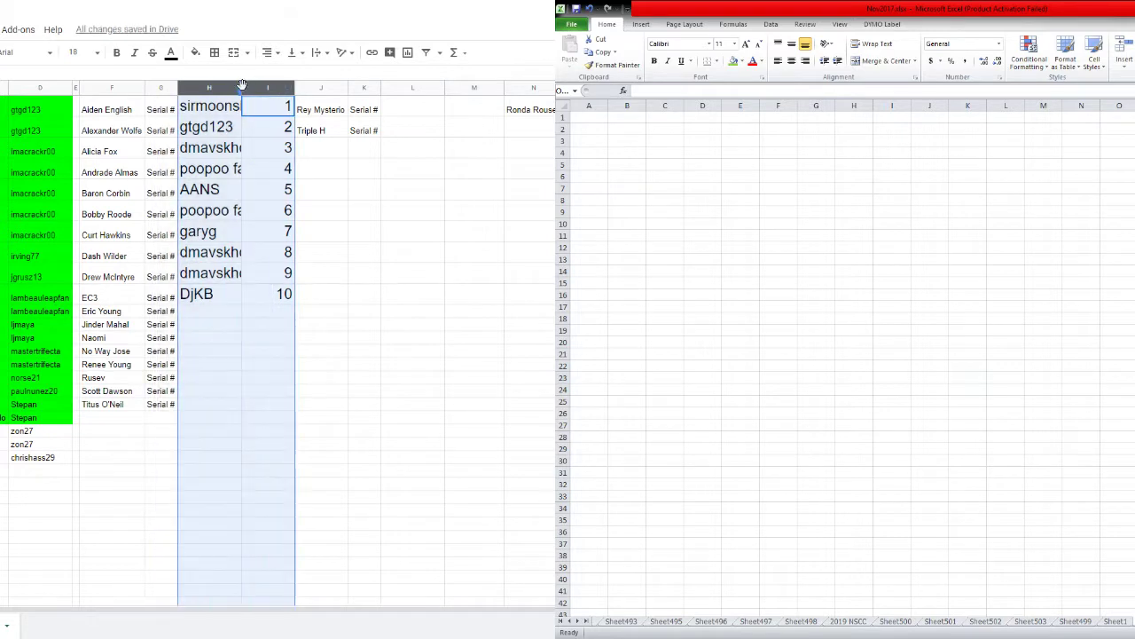
{"action": "double_click", "coordinate": [241, 86]}
Step through the usernames in cells H3 to H10.
{"action": "left_click", "coordinate": [251, 151]}
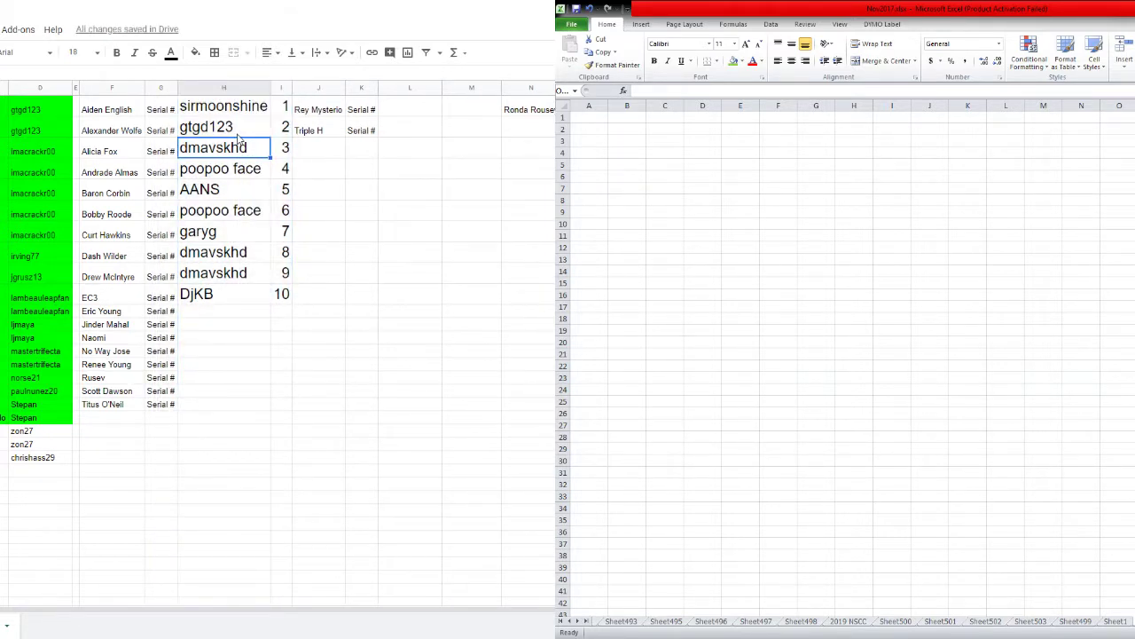
{"action": "left_click", "coordinate": [235, 175]}
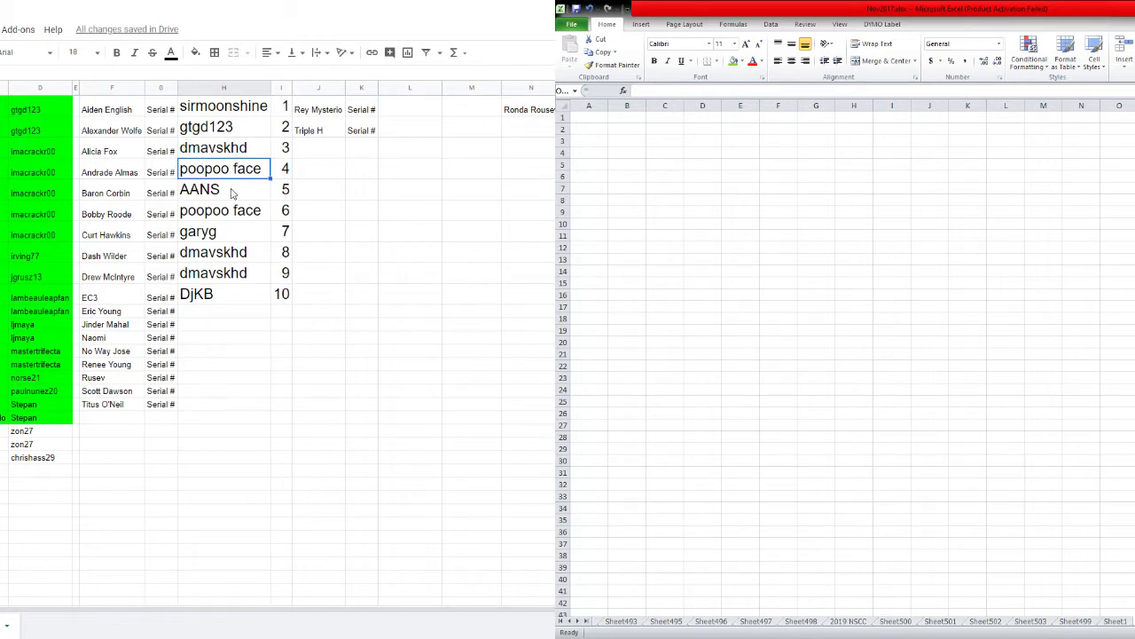
{"action": "left_click", "coordinate": [234, 189]}
{"action": "left_click", "coordinate": [220, 215]}
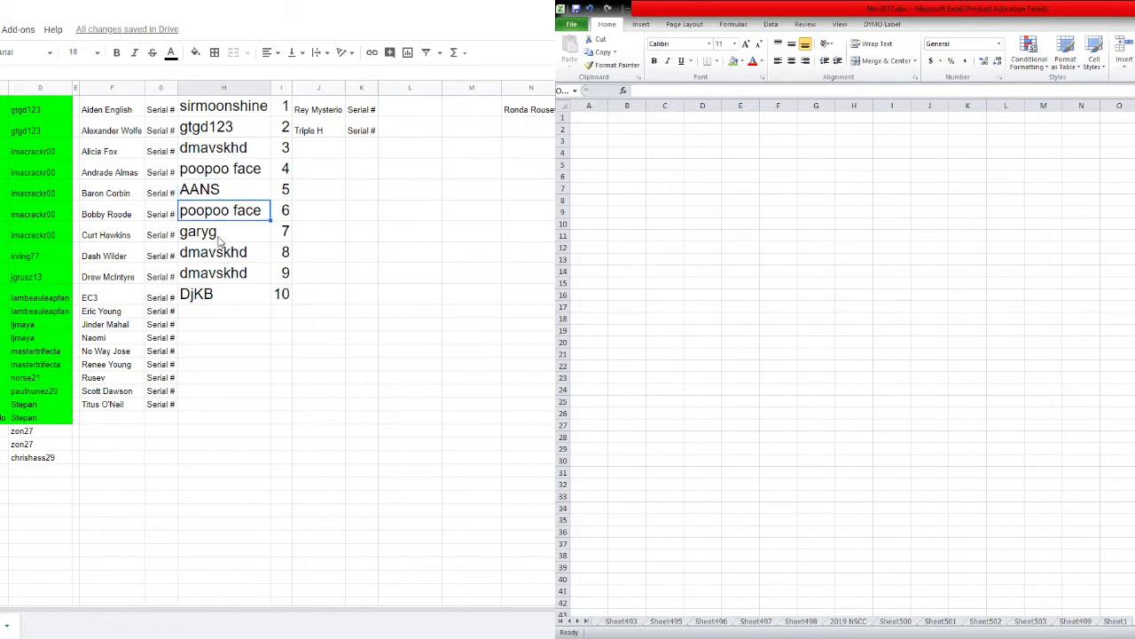
{"action": "left_click", "coordinate": [220, 240]}
{"action": "left_click", "coordinate": [218, 256]}
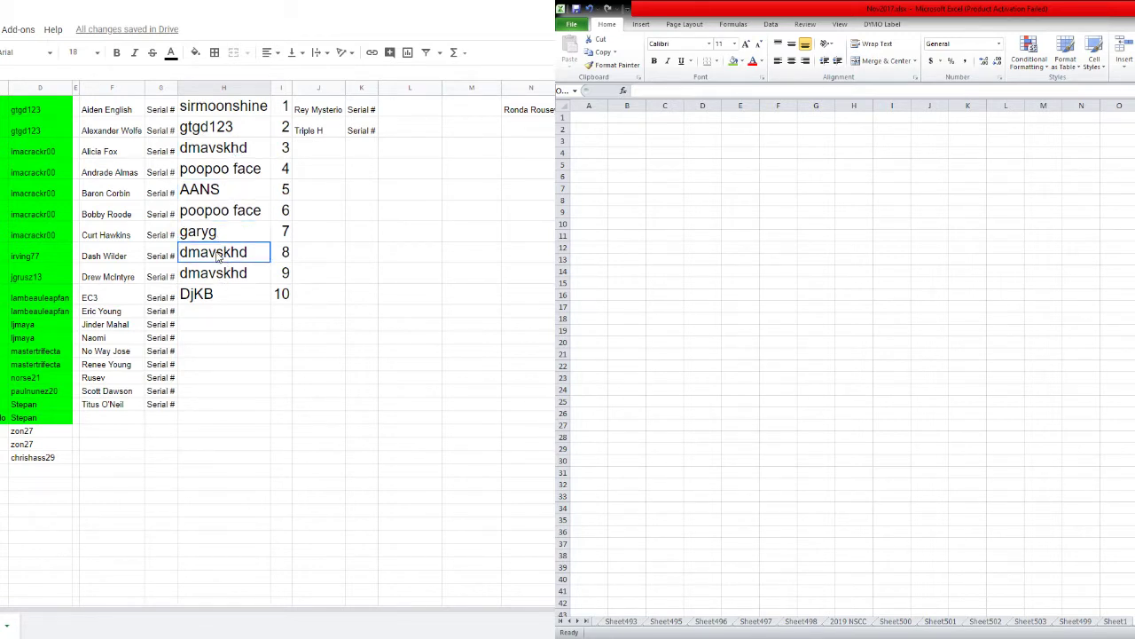
{"action": "left_click", "coordinate": [213, 281]}
{"action": "left_click", "coordinate": [215, 298]}
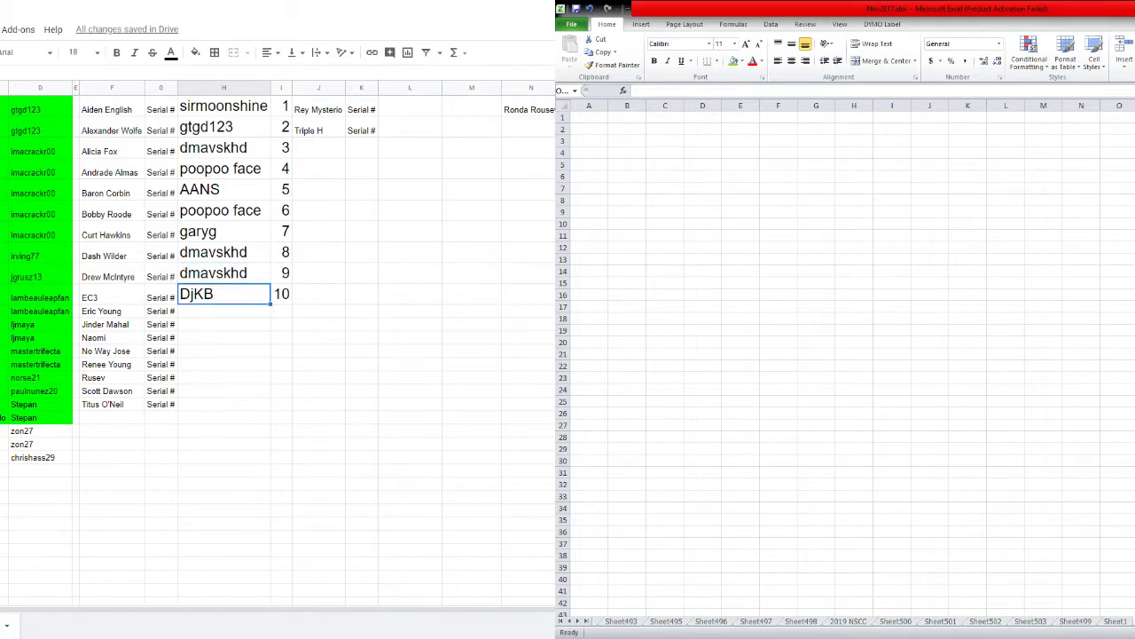
Set columns H and I back to font size 10.
{"action": "left_click", "coordinate": [280, 91], "text": "shift"}
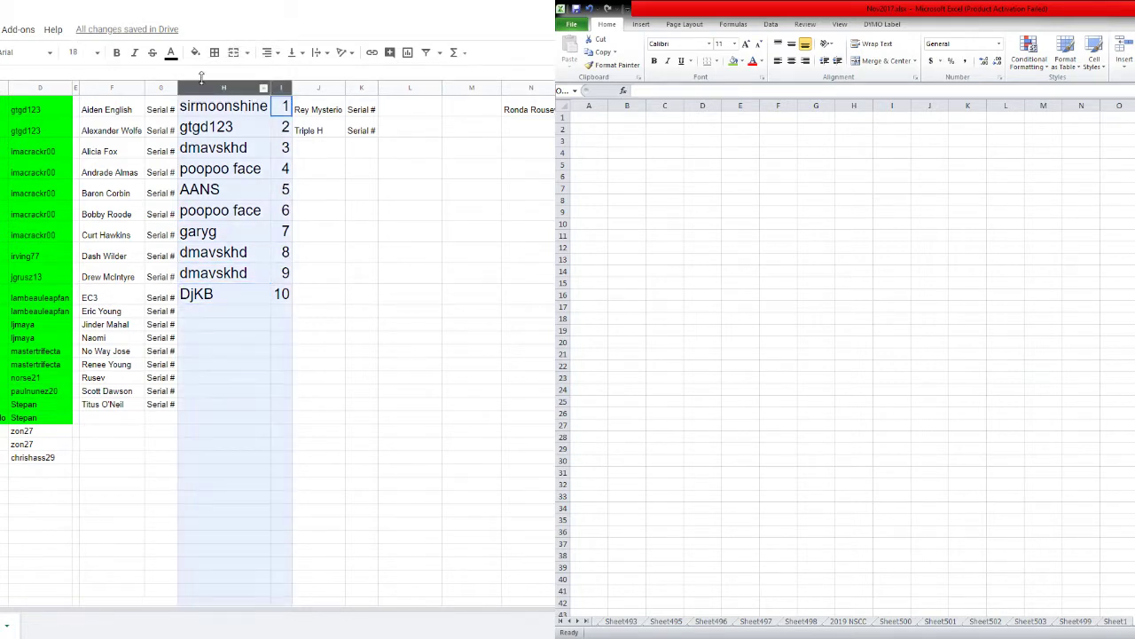
{"action": "left_click", "coordinate": [86, 52]}
{"action": "left_click", "coordinate": [77, 156]}
{"action": "left_click", "coordinate": [362, 276]}
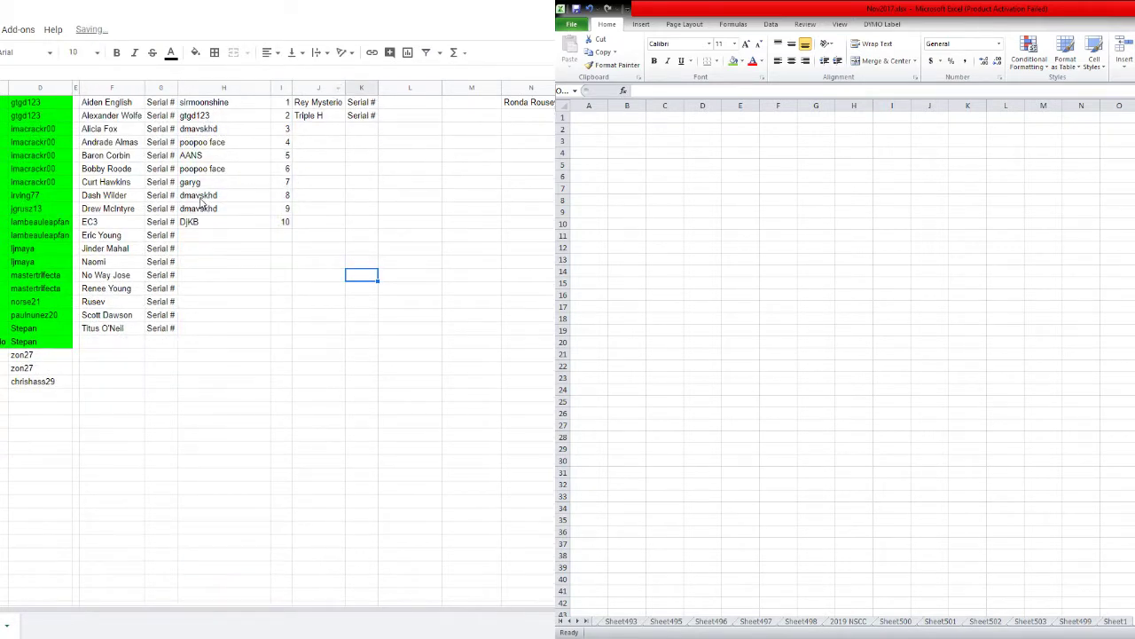
Delete the Serial # column G, then paste the copied usernames into the randomizer list.
{"action": "right_click", "coordinate": [173, 89]}
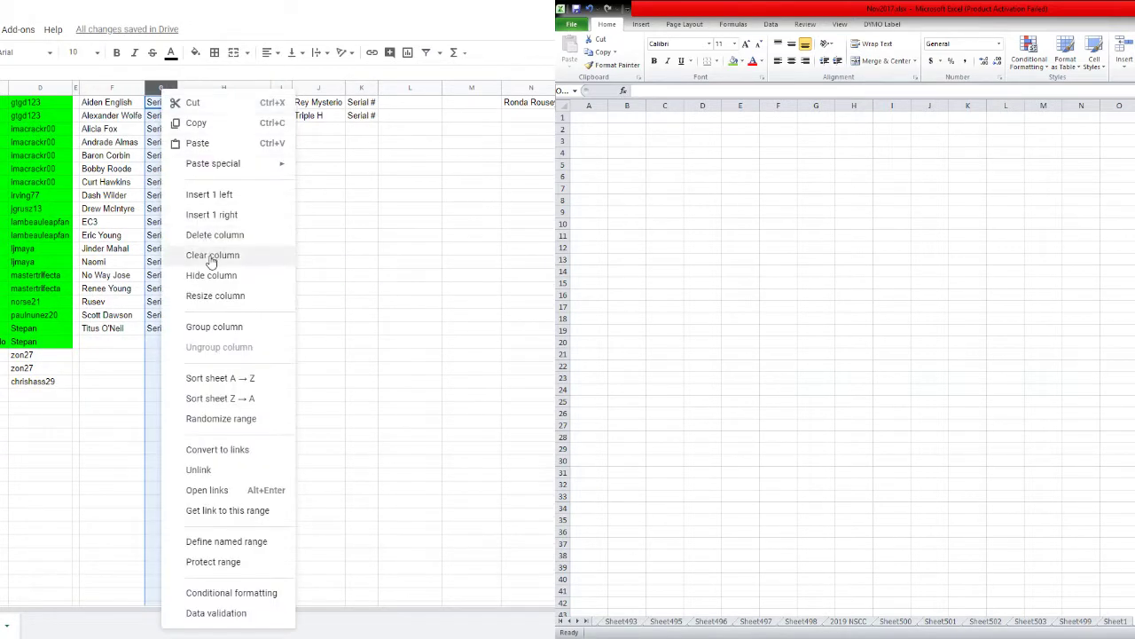
{"action": "left_click", "coordinate": [213, 235]}
{"action": "left_click", "coordinate": [249, 250]}
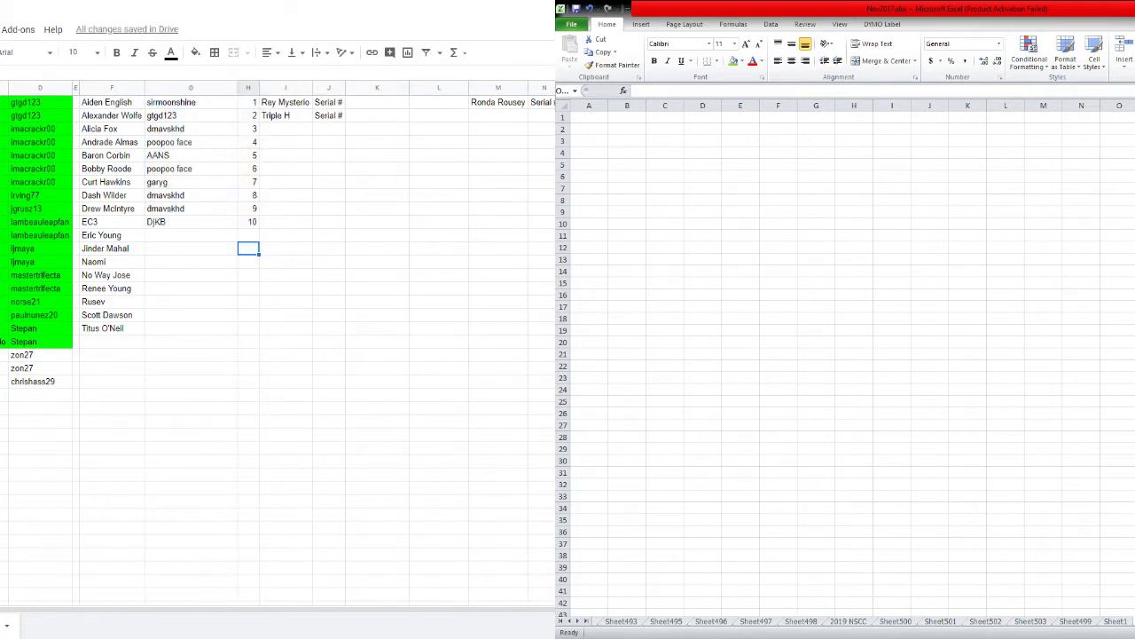
{"action": "key", "text": "ctrl+Tab"}
{"action": "type", "text": "Mysterio/HHH dmavskhd djkb dmavskhd AANS JRT50 gtgd123 gtgd123 gtgd123 gtgd123 gtgd123"}
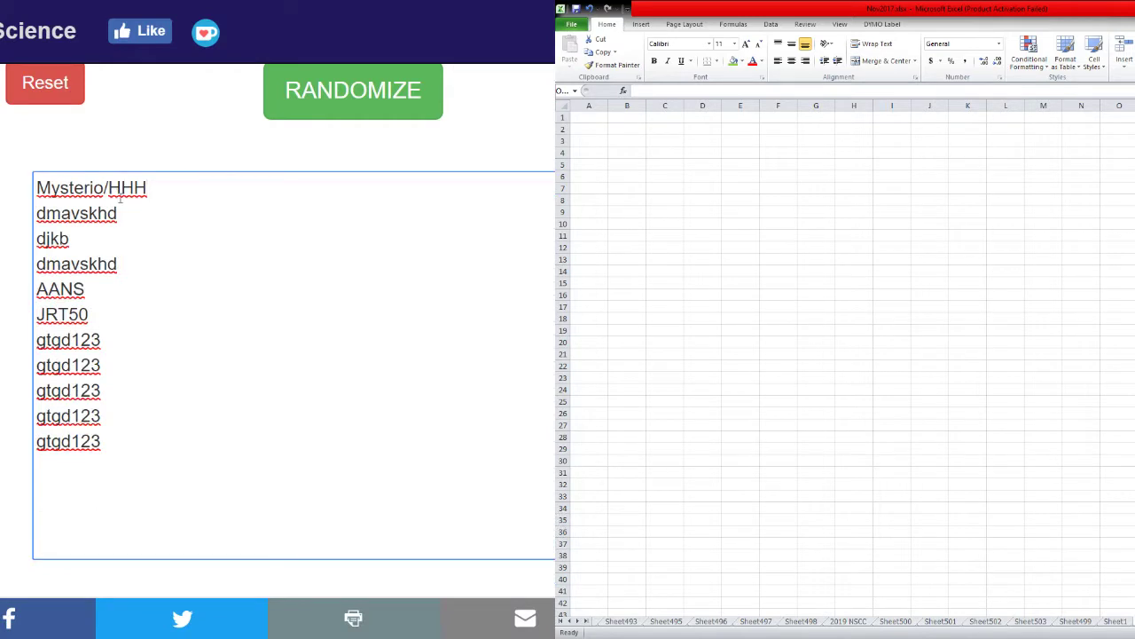
Remove the Mysterio/HHH line, reset the randomizer and re-paste the ten usernames.
{"action": "left_click", "coordinate": [171, 200]}
{"action": "key", "text": "shift+Home"}
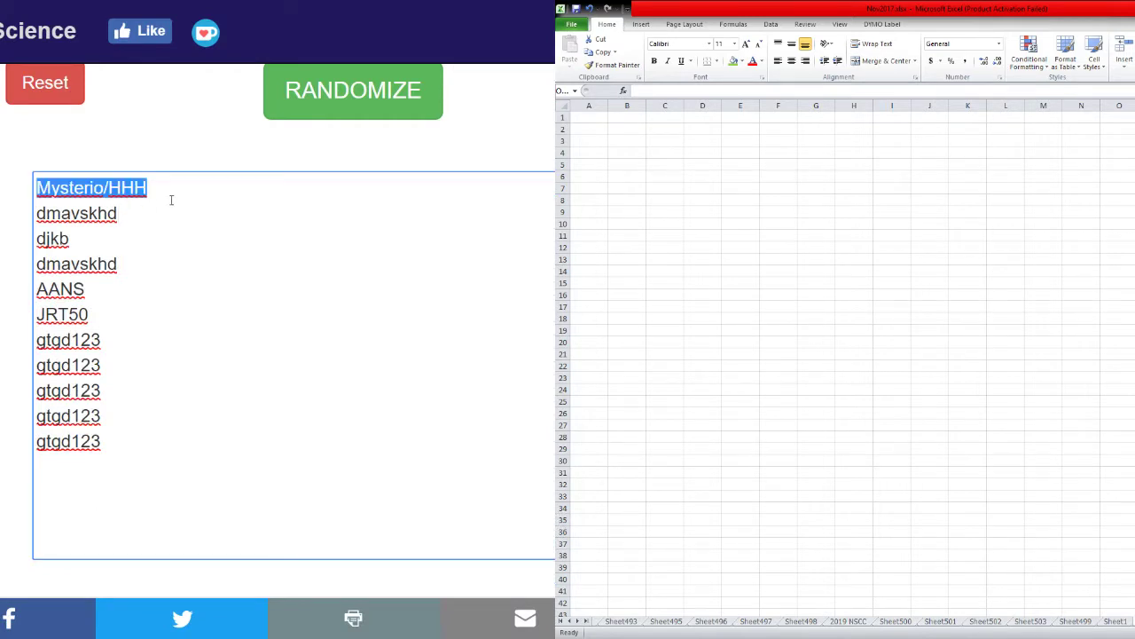
{"action": "key", "text": "Delete"}
{"action": "key", "text": "Delete"}
{"action": "key", "text": "ctrl+a"}
{"action": "key", "text": "ctrl+c"}
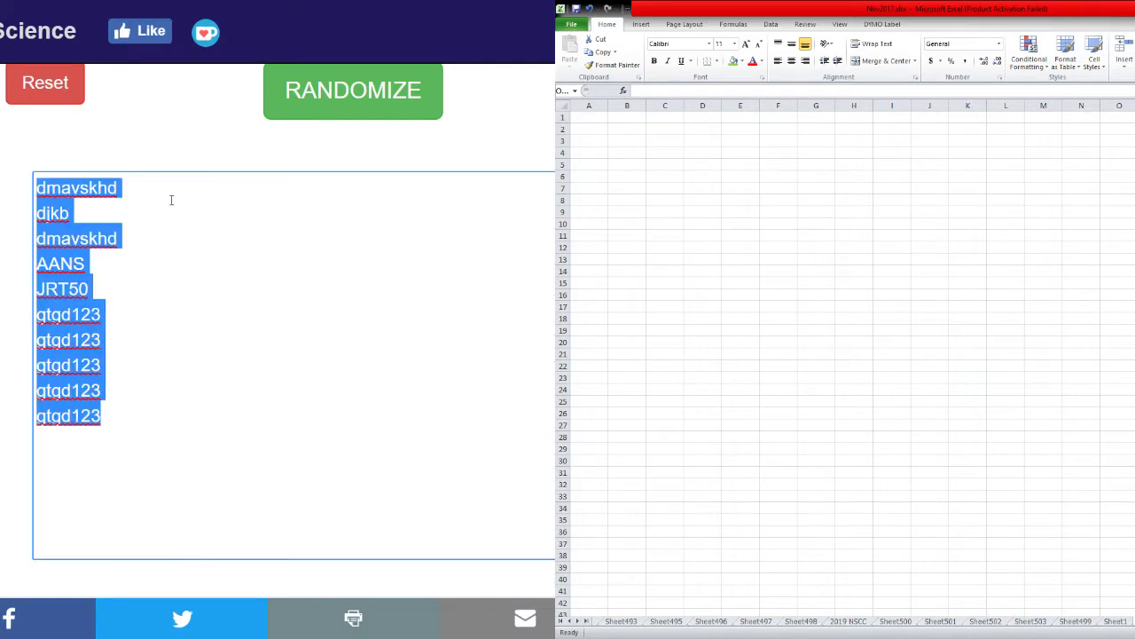
{"action": "left_click", "coordinate": [54, 89]}
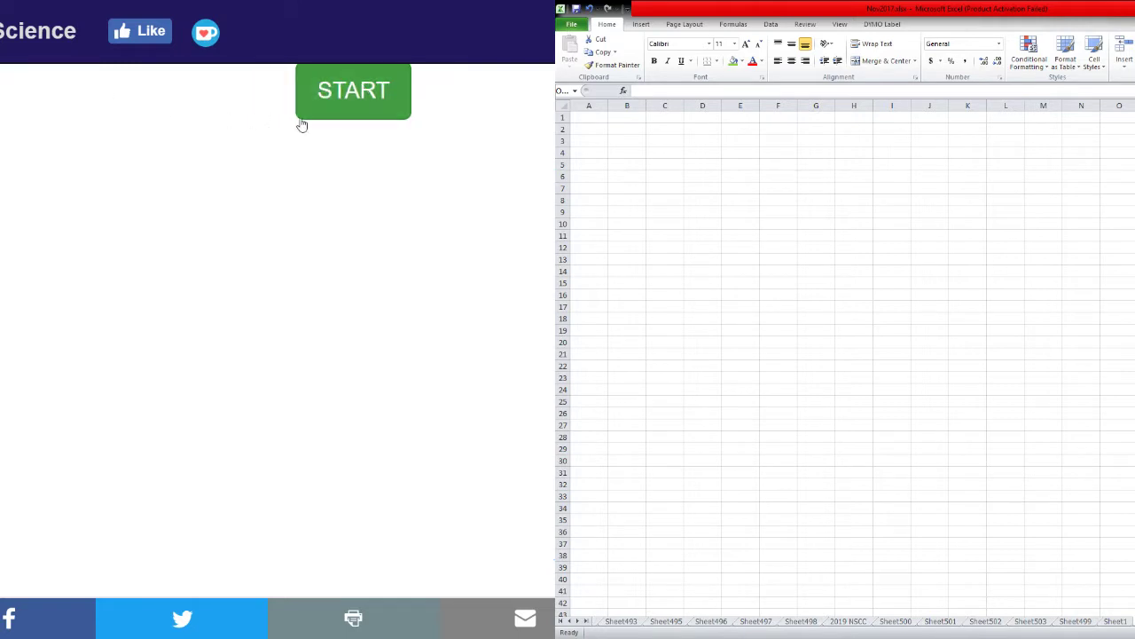
{"action": "left_click", "coordinate": [338, 93]}
{"action": "left_click", "coordinate": [154, 218]}
{"action": "key", "text": "ctrl+v"}
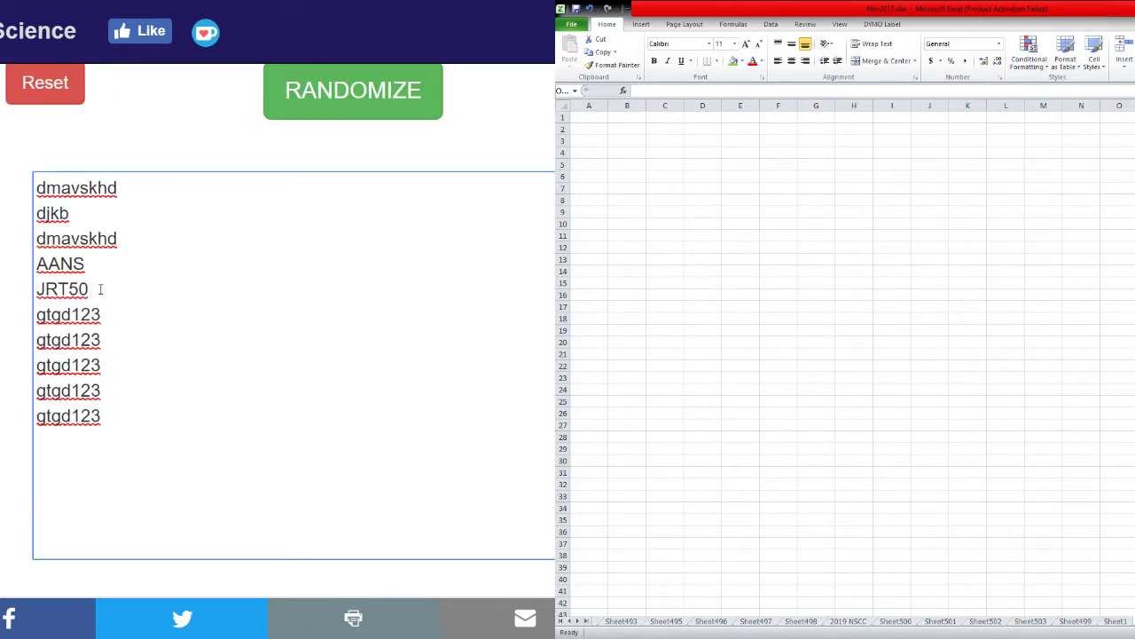
{"action": "left_click_drag", "start_coordinate": [105, 341], "coordinate": [99, 378]}
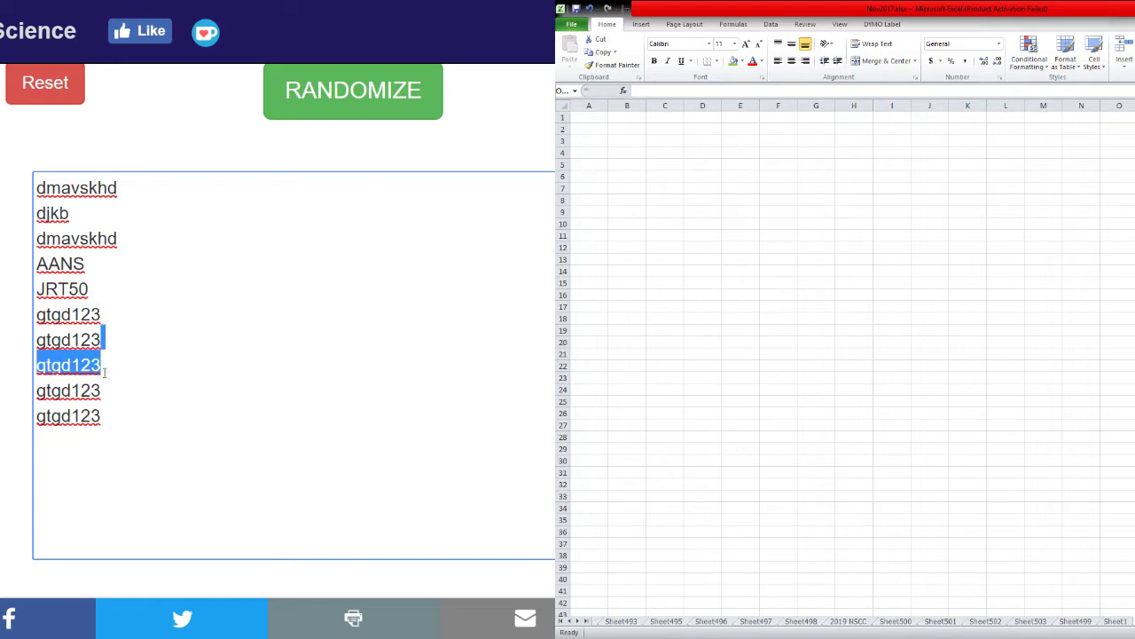
{"action": "left_click", "coordinate": [129, 312]}
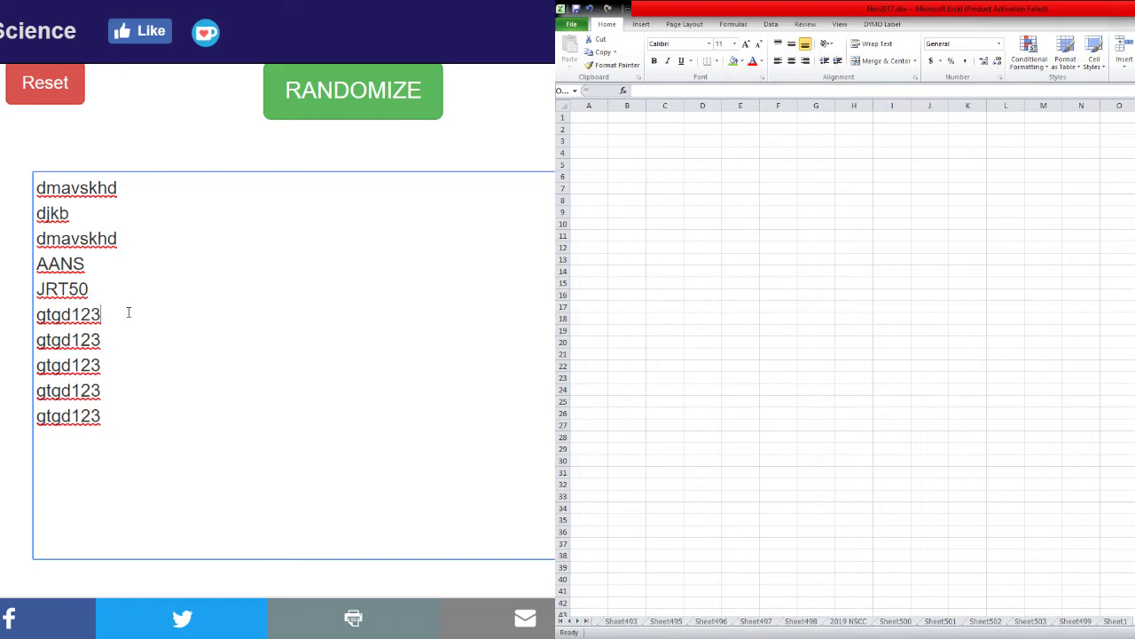
Shuffle the usernames repeatedly with RANDOMIZE and select the randomized list.
{"action": "left_click", "coordinate": [302, 100]}
{"action": "left_click", "coordinate": [302, 101]}
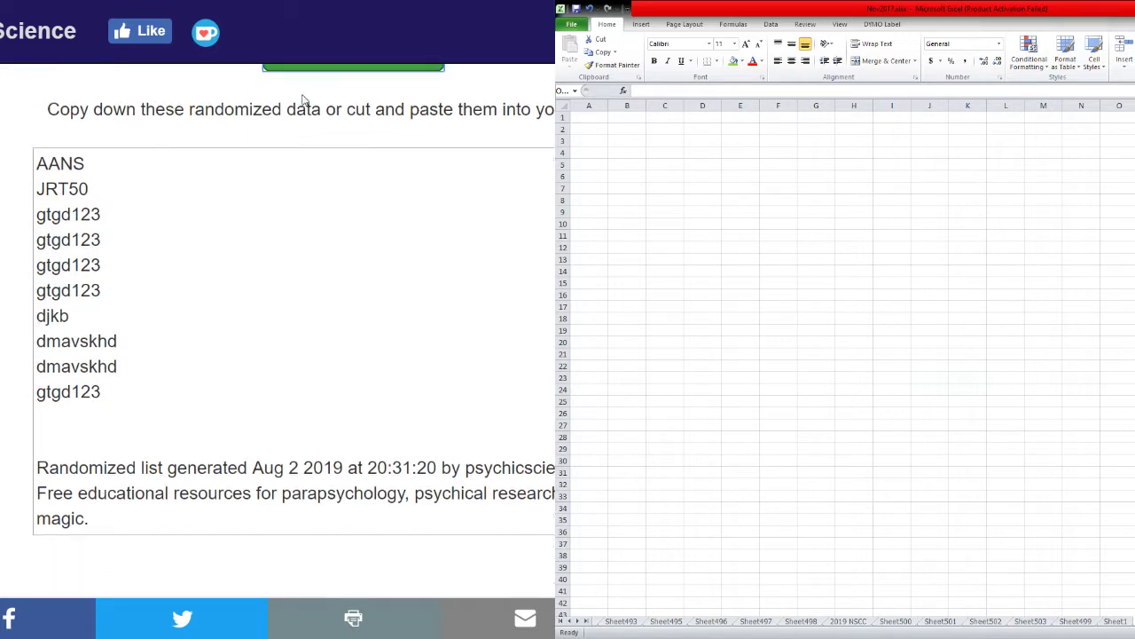
{"action": "left_click", "coordinate": [301, 101]}
{"action": "left_click", "coordinate": [302, 101]}
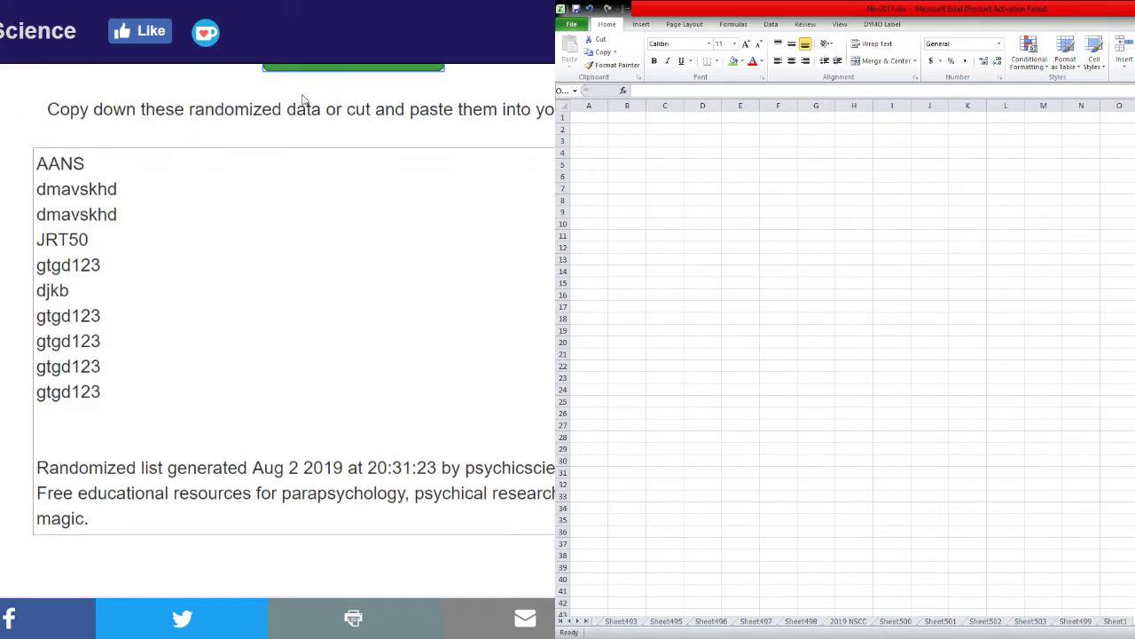
{"action": "left_click", "coordinate": [302, 100]}
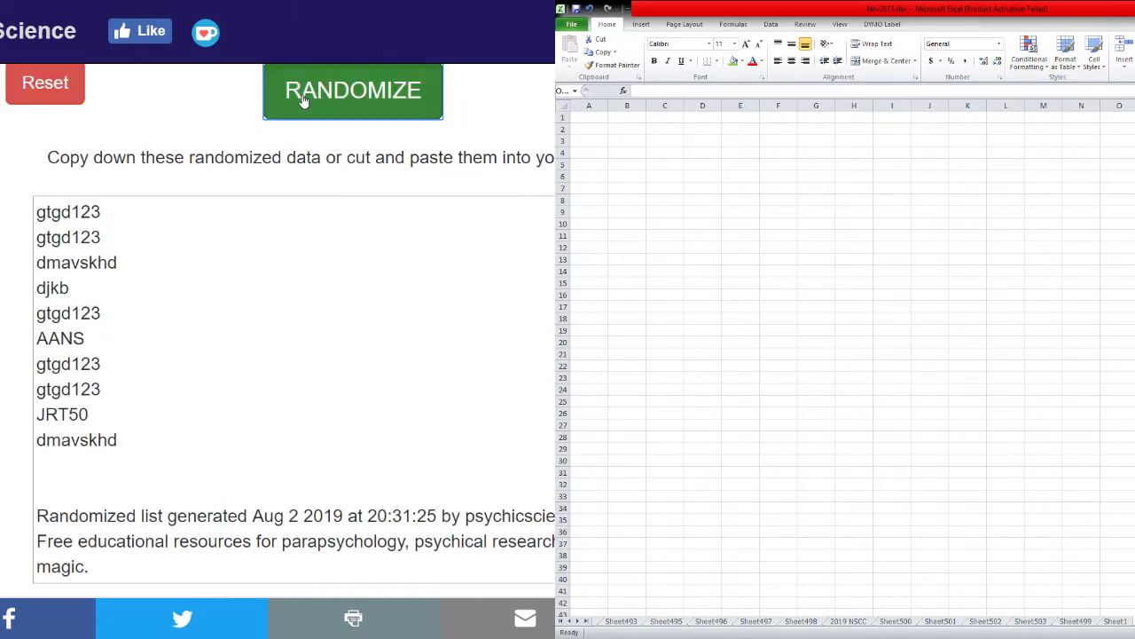
{"action": "left_click", "coordinate": [302, 100]}
{"action": "left_click", "coordinate": [302, 101]}
{"action": "left_click", "coordinate": [301, 100]}
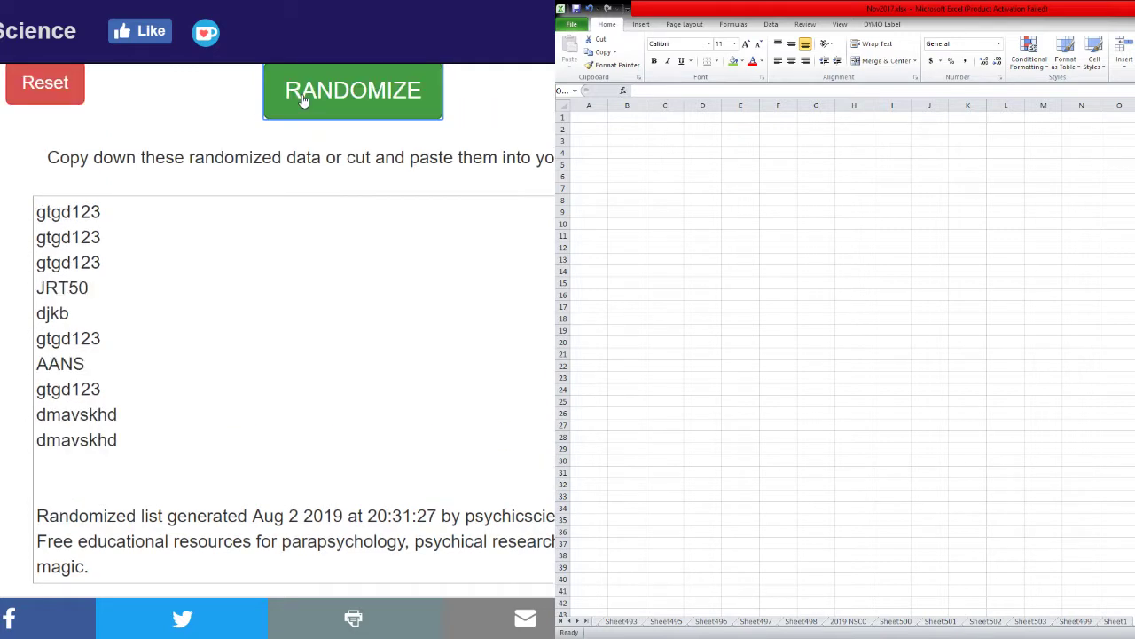
{"action": "left_click", "coordinate": [302, 100]}
{"action": "left_click", "coordinate": [302, 100]}
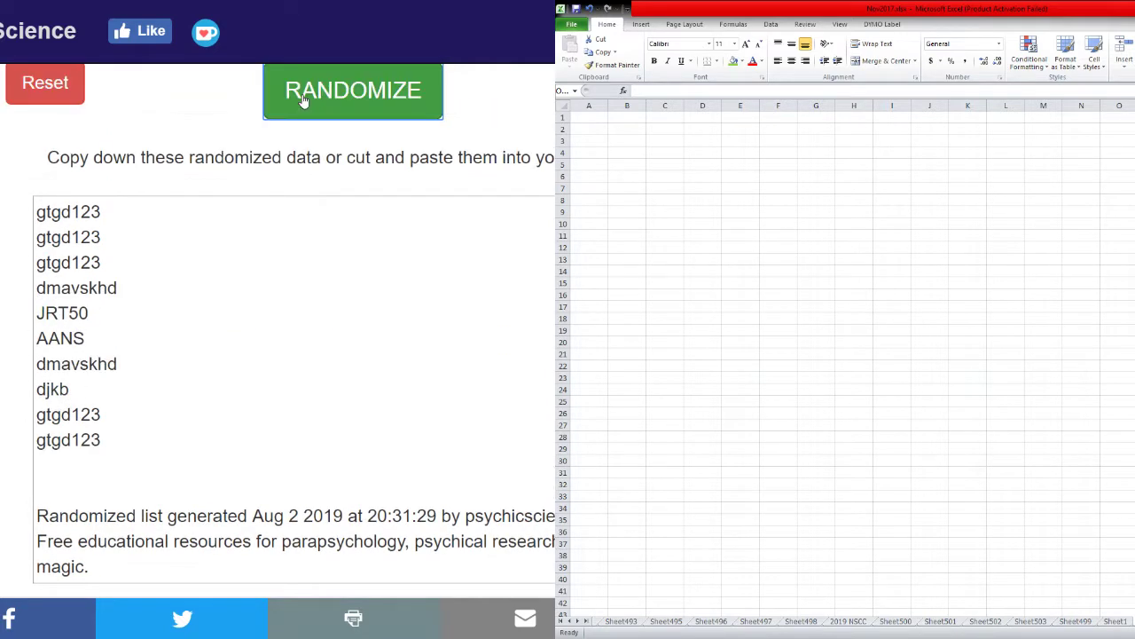
{"action": "left_click", "coordinate": [302, 100]}
{"action": "left_click", "coordinate": [302, 100]}
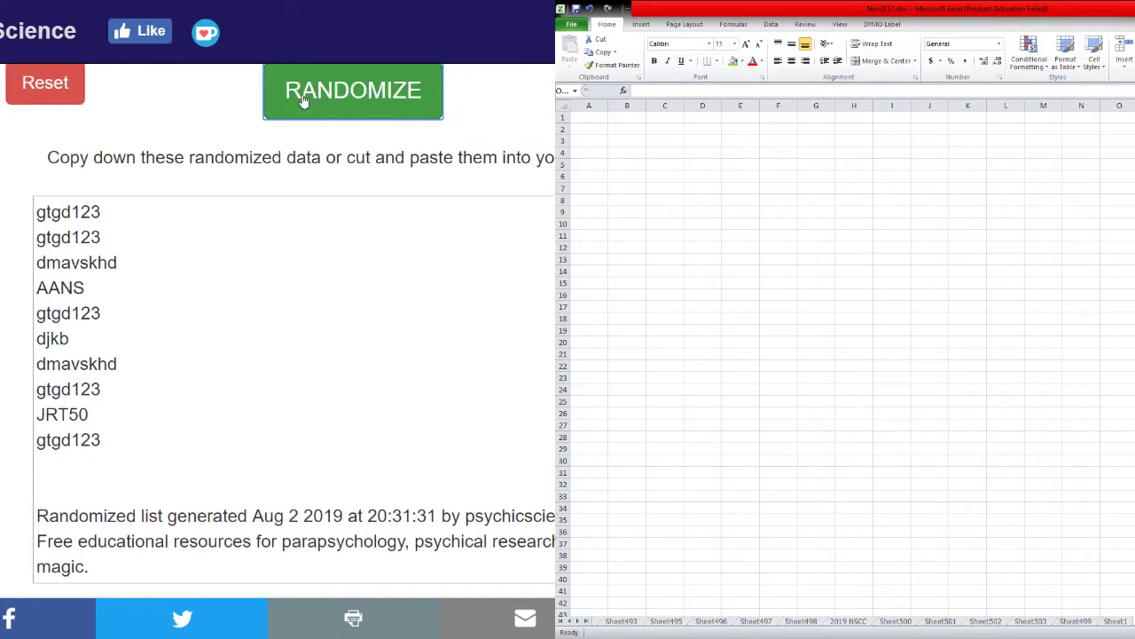
{"action": "left_click", "coordinate": [301, 100]}
{"action": "left_click", "coordinate": [301, 101]}
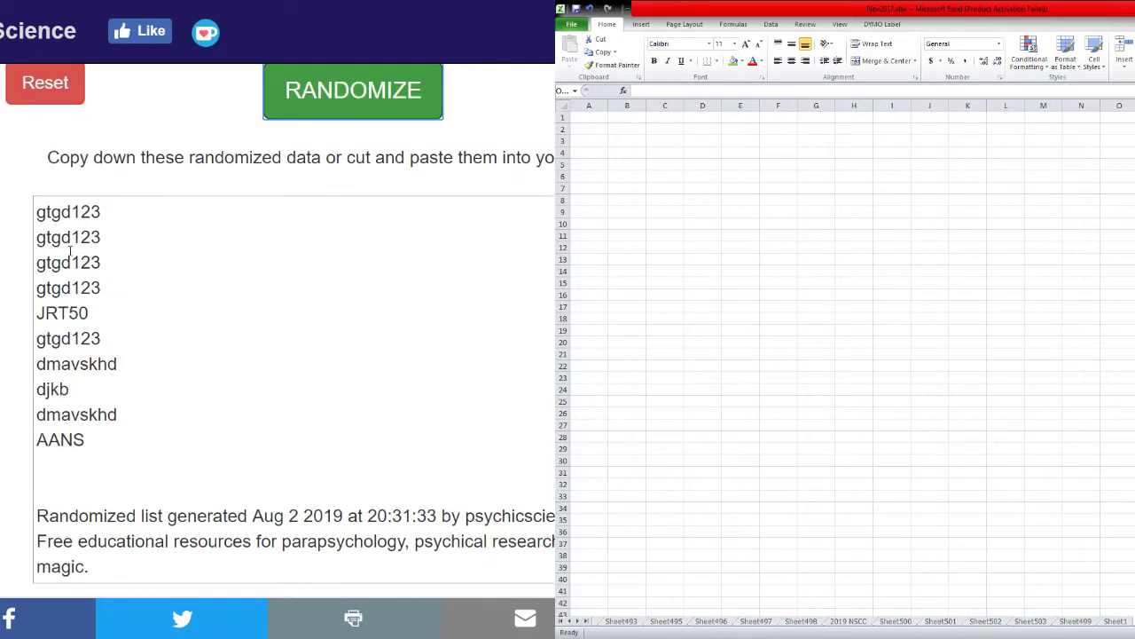
{"action": "left_click_drag", "start_coordinate": [36, 211], "coordinate": [132, 435]}
{"action": "key", "text": "ctrl+c"}
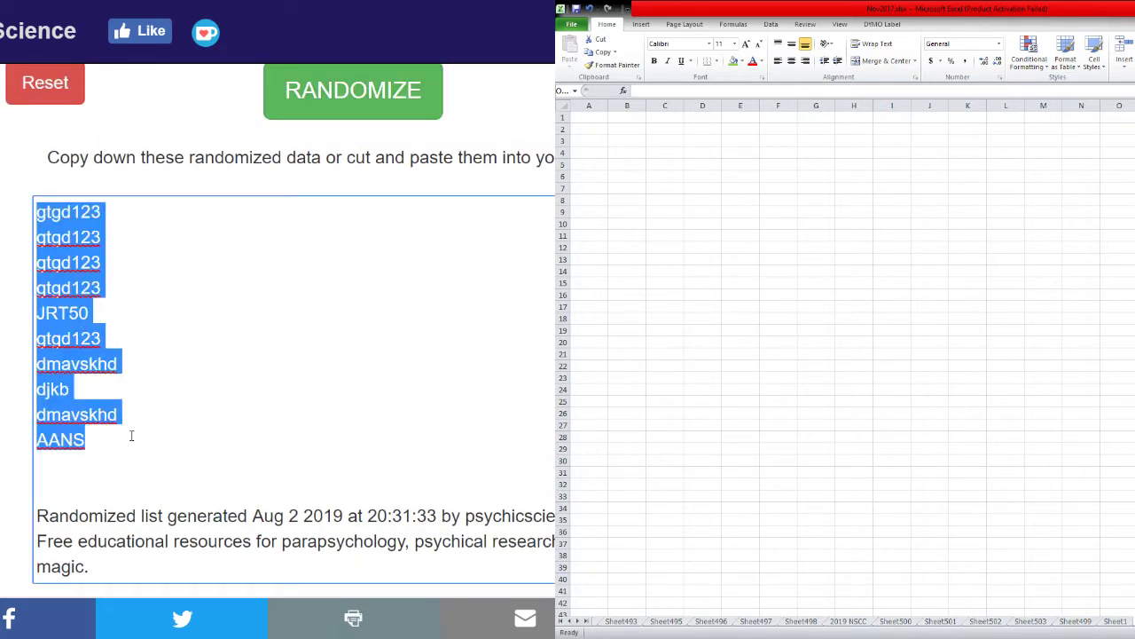
Paste the randomized usernames into J1 as values only, then return to the randomizer.
{"action": "key", "text": "ctrl+Tab"}
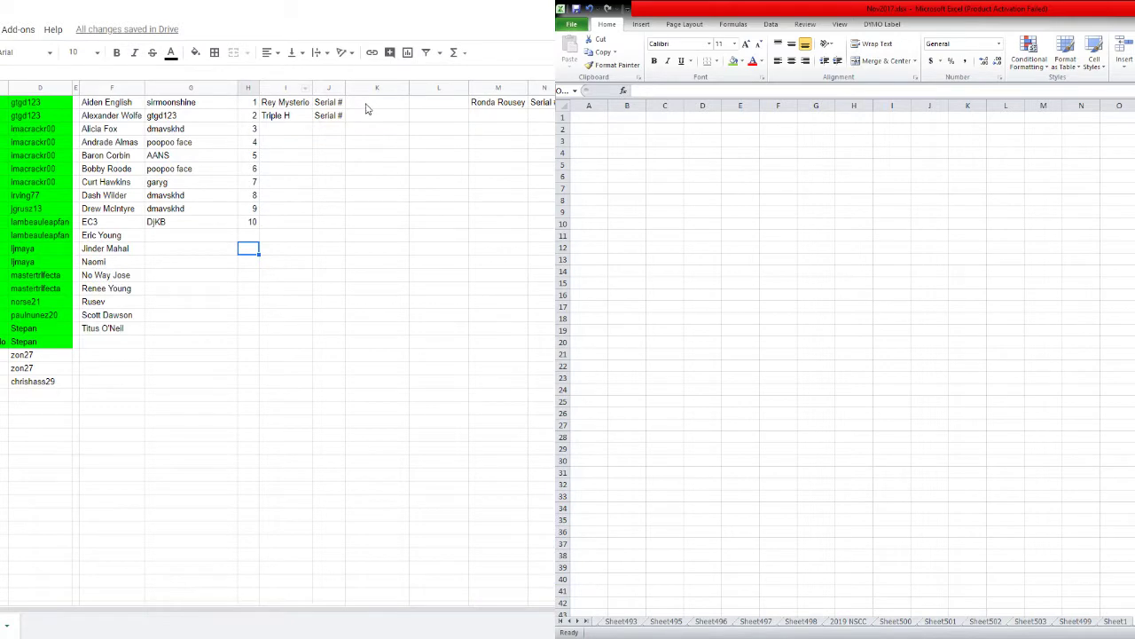
{"action": "left_click", "coordinate": [327, 103]}
{"action": "right_click", "coordinate": [323, 103]}
{"action": "mouse_move", "coordinate": [373, 172]}
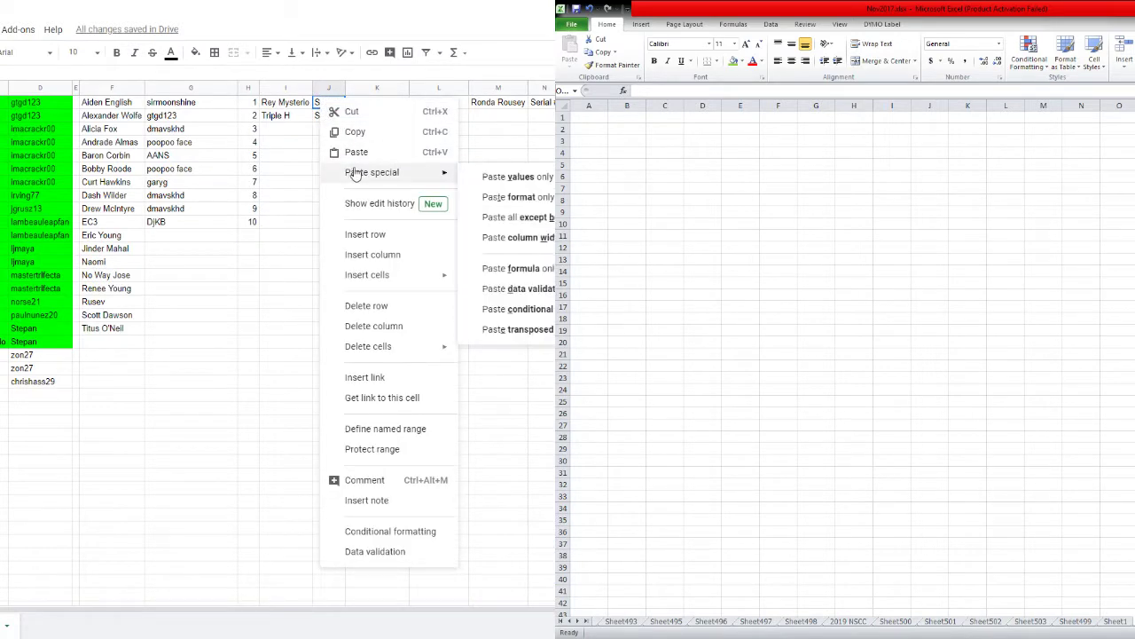
{"action": "left_click", "coordinate": [501, 177]}
{"action": "key", "text": "ctrl+Tab"}
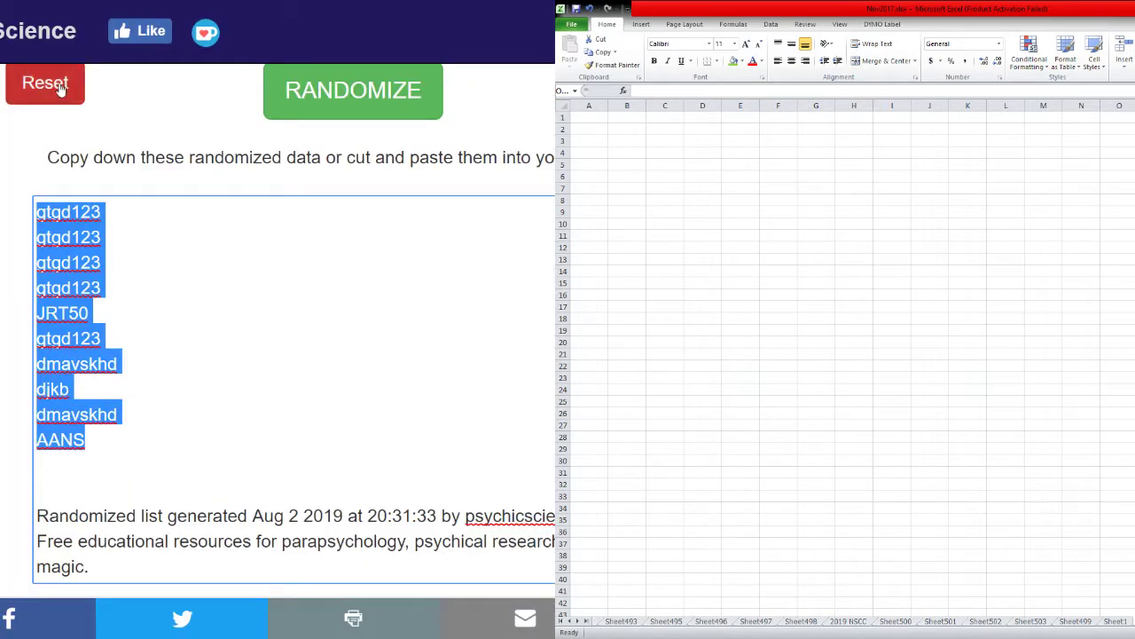
Reset the randomizer and enter the numbers 1 to 10 on separate lines.
{"action": "left_click", "coordinate": [62, 89]}
{"action": "left_click", "coordinate": [362, 101]}
{"action": "type", "text": "1"}
{"action": "key", "text": "Return"}
{"action": "type", "text": "2"}
{"action": "key", "text": "Return"}
{"action": "type", "text": "3 4 5 "}
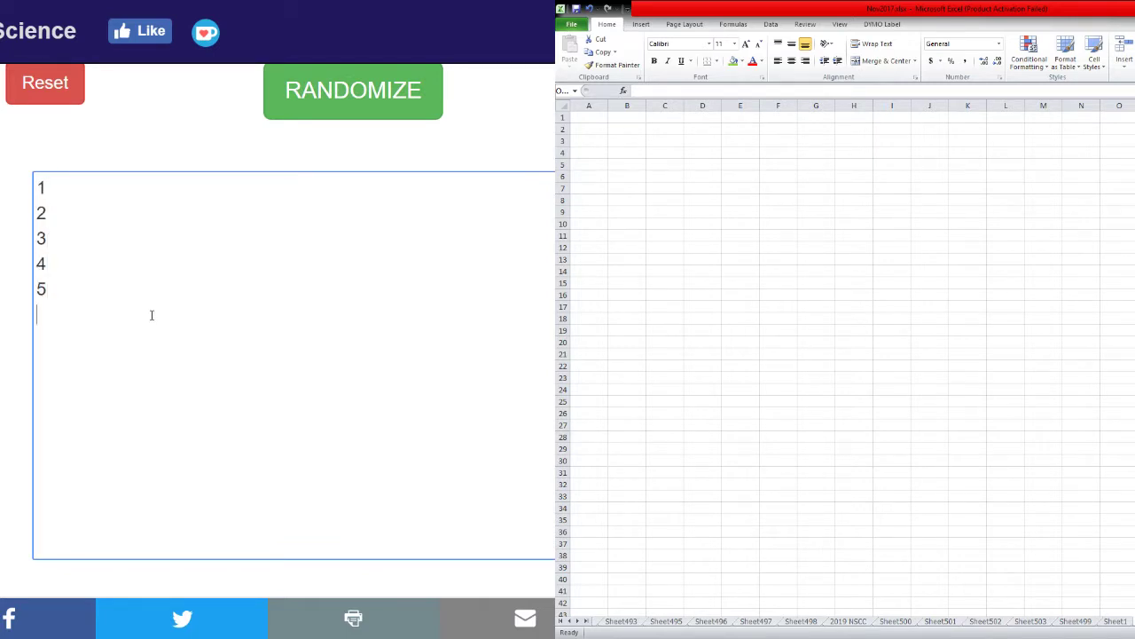
{"action": "type", "text": "6 7 8 9 10"}
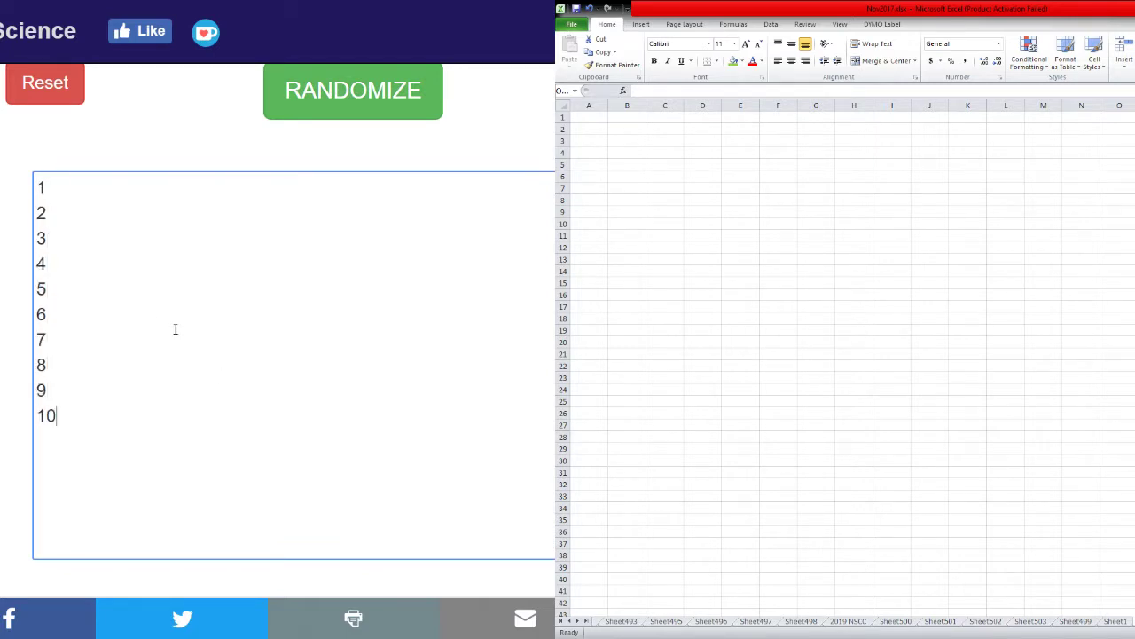
Shuffle the numbers into 2, 9, 7, 6, 1, 5, 4, 10, 8, 3 and copy them.
{"action": "left_click", "coordinate": [295, 92]}
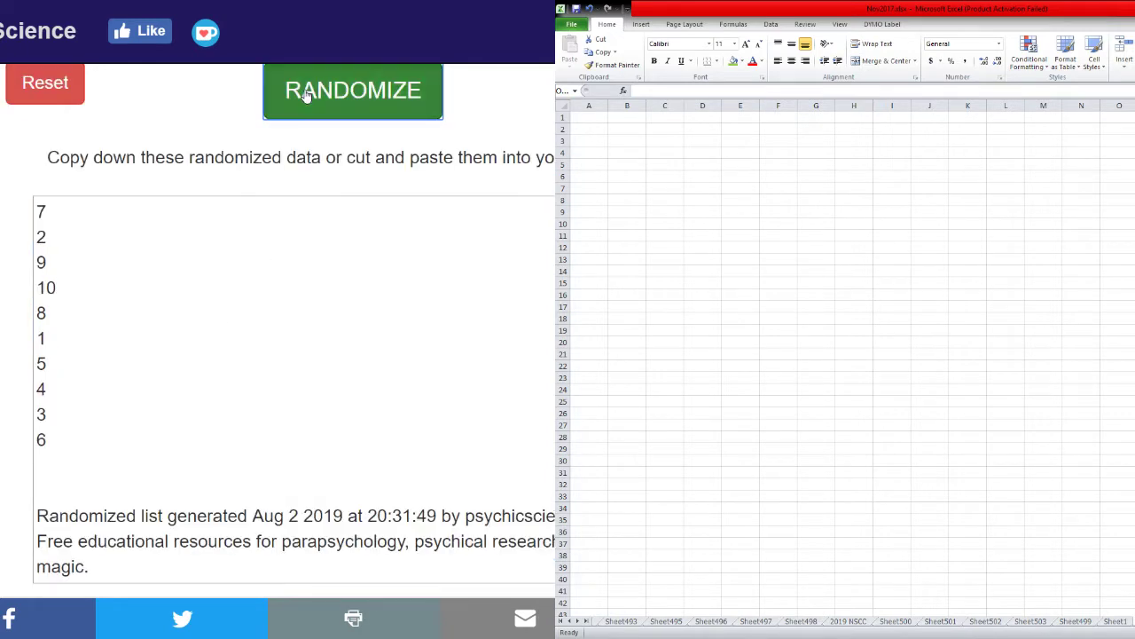
{"action": "left_click", "coordinate": [304, 95]}
{"action": "left_click", "coordinate": [304, 95]}
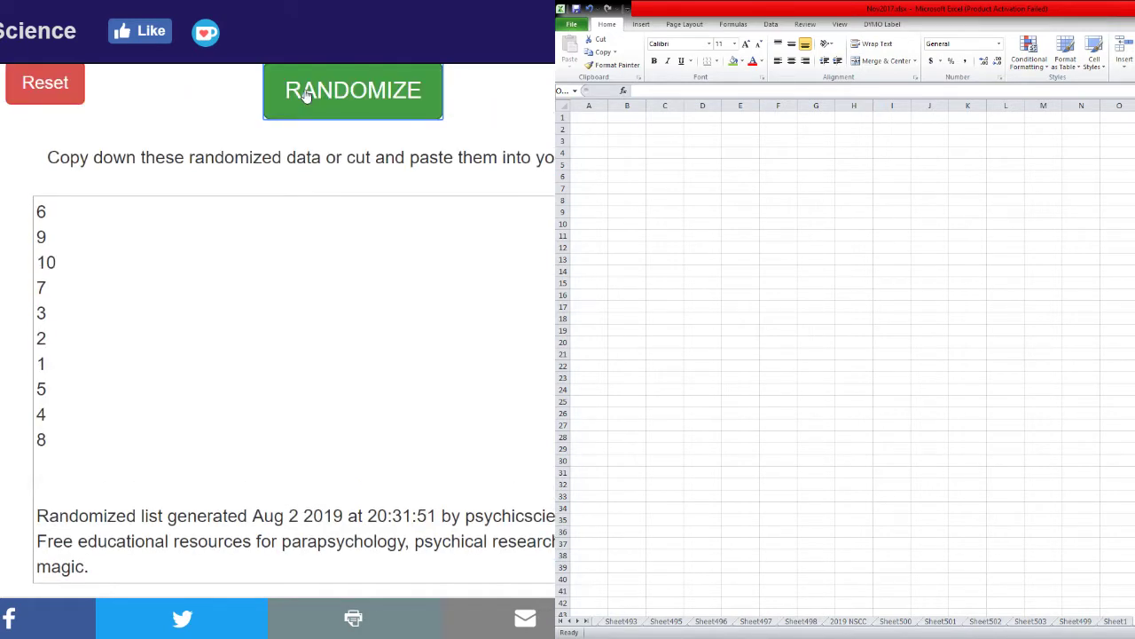
{"action": "left_click", "coordinate": [305, 95]}
{"action": "left_click", "coordinate": [305, 95]}
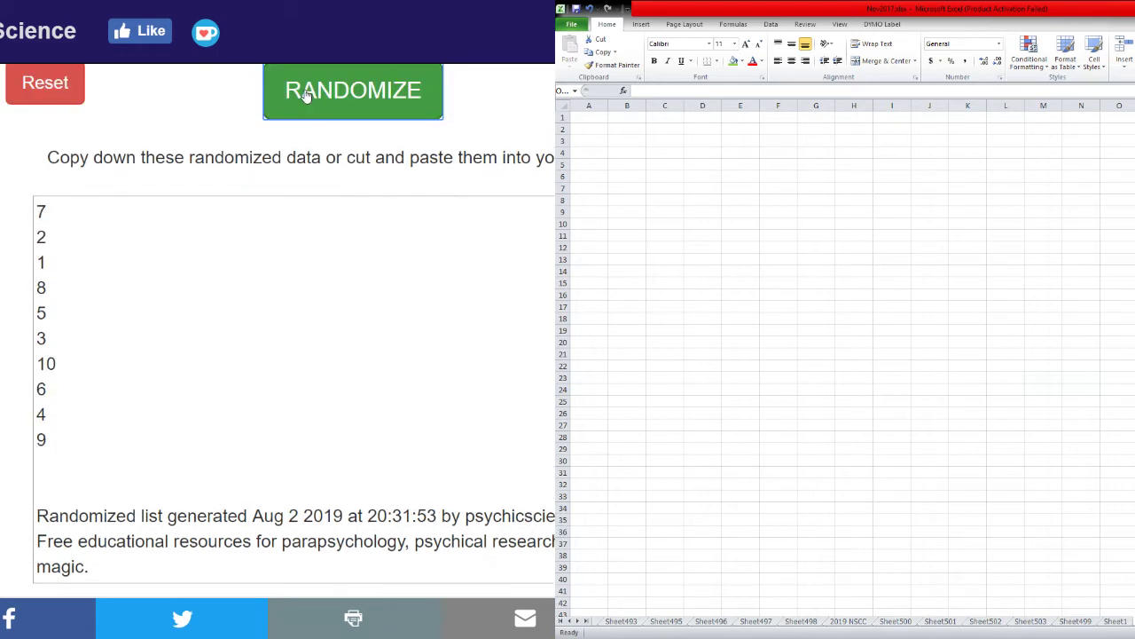
{"action": "left_click", "coordinate": [305, 95]}
{"action": "left_click", "coordinate": [304, 95]}
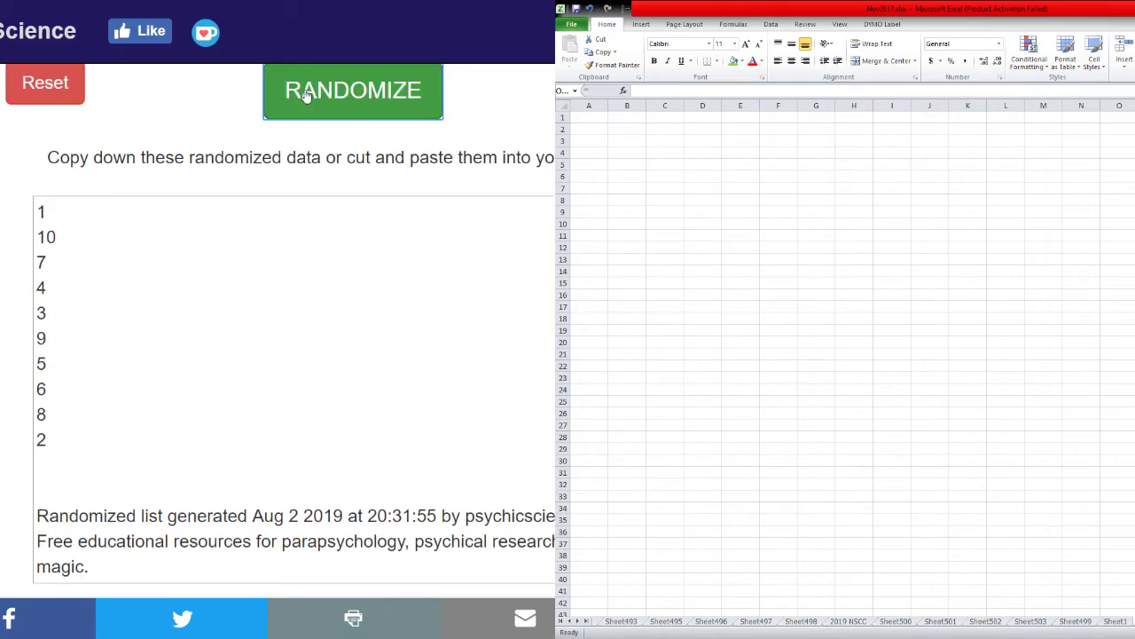
{"action": "left_click", "coordinate": [304, 95]}
{"action": "left_click", "coordinate": [304, 95]}
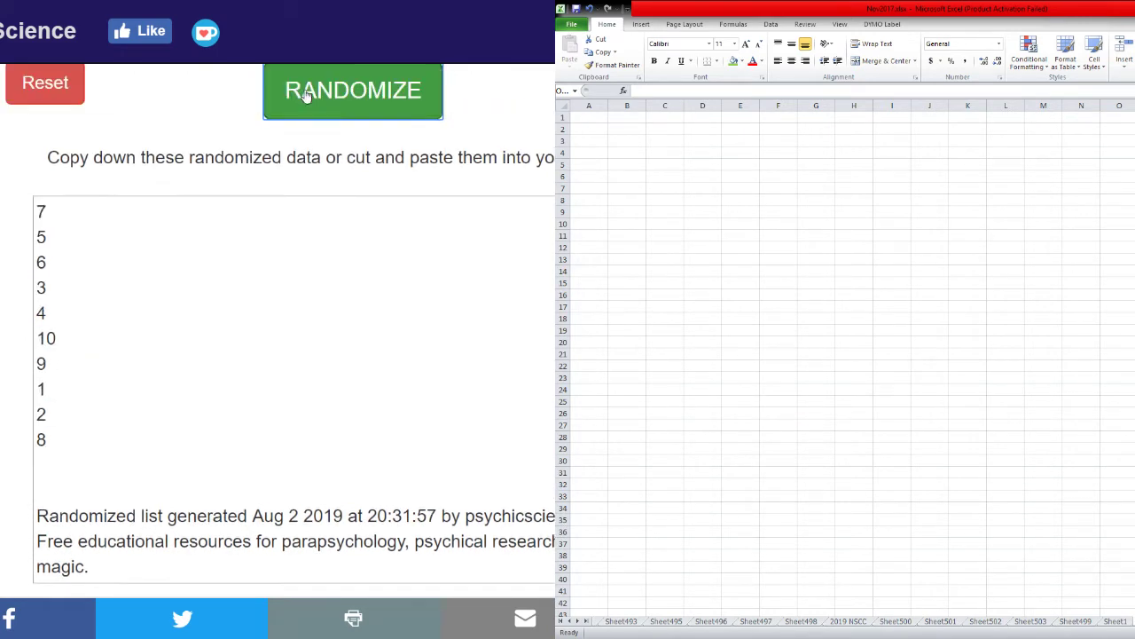
{"action": "left_click", "coordinate": [304, 95]}
{"action": "left_click", "coordinate": [305, 95]}
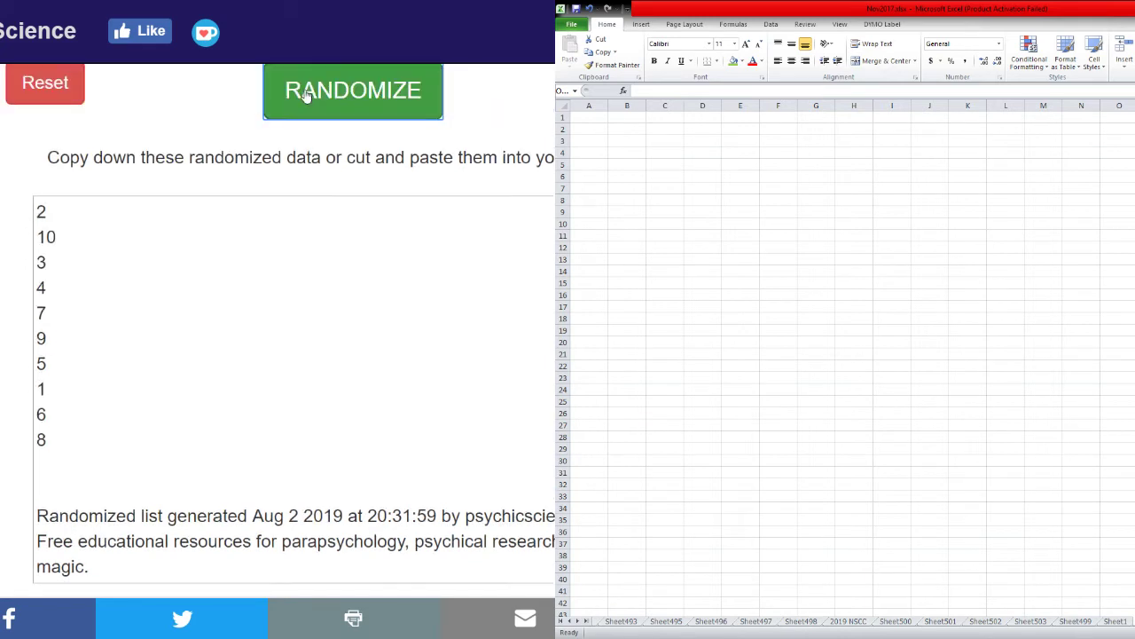
{"action": "left_click", "coordinate": [304, 95]}
{"action": "left_click", "coordinate": [304, 95]}
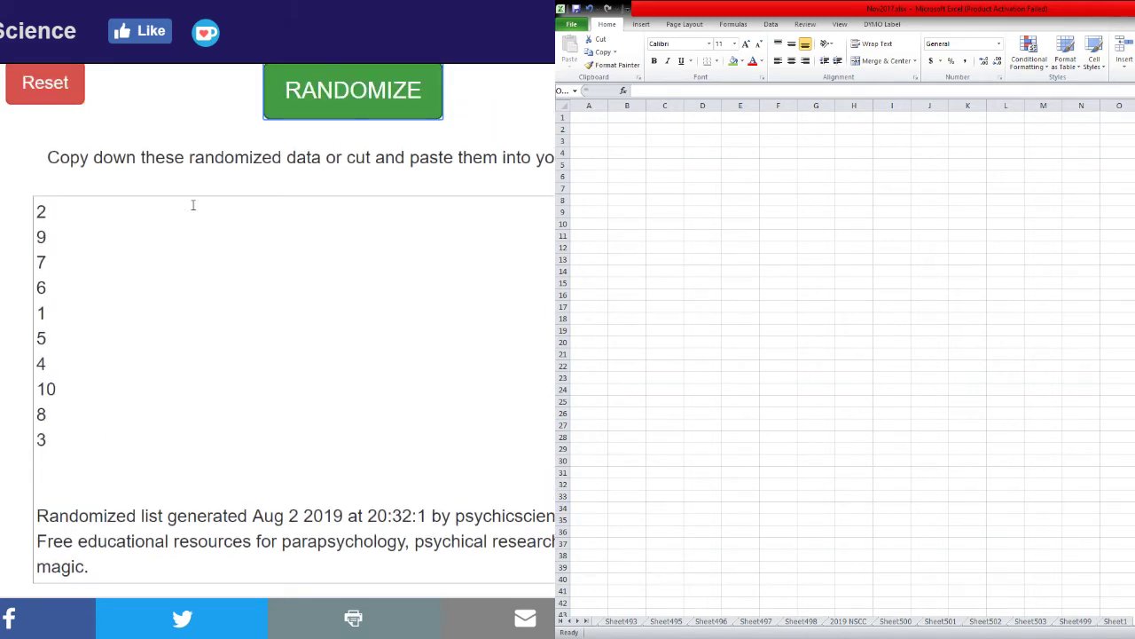
{"action": "left_click_drag", "start_coordinate": [35, 211], "coordinate": [93, 433]}
{"action": "key", "text": "ctrl+c"}
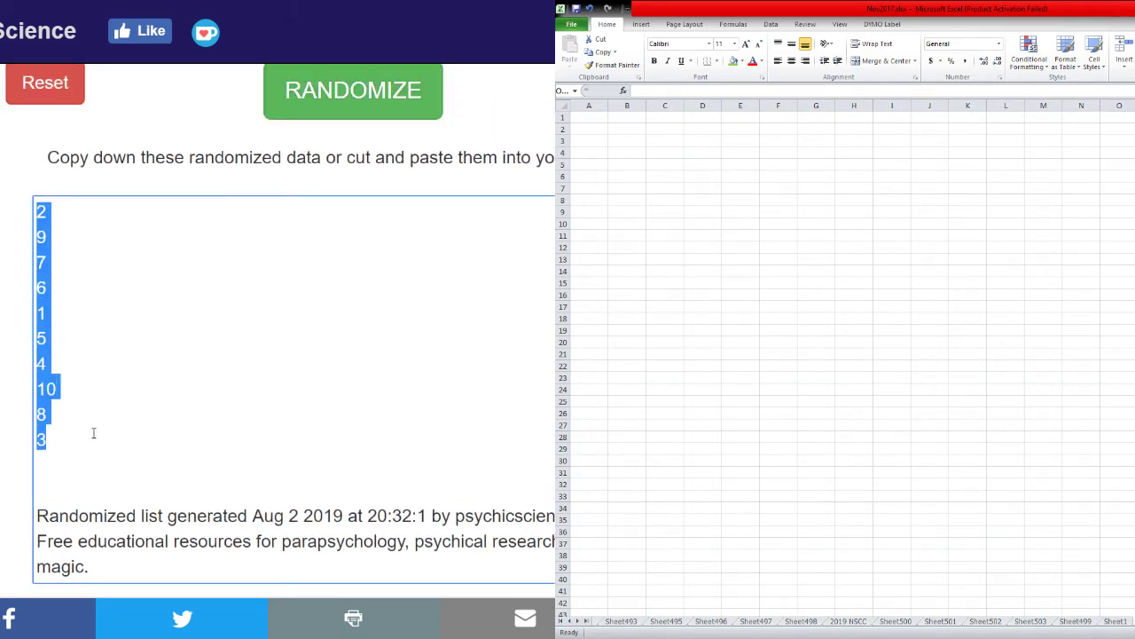
{"action": "key", "text": "alt+Tab"}
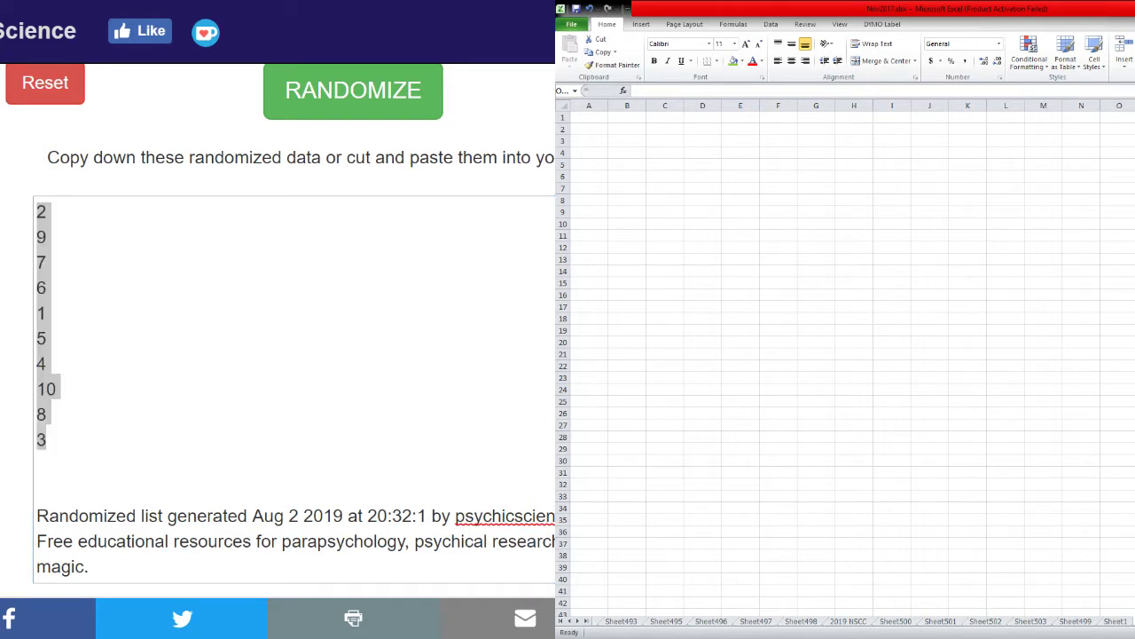
Paste the shuffled numbers into K1:K10 as values only, beside the usernames.
{"action": "key", "text": "alt+Tab"}
{"action": "left_click", "coordinate": [376, 102]}
{"action": "right_click", "coordinate": [372, 104]}
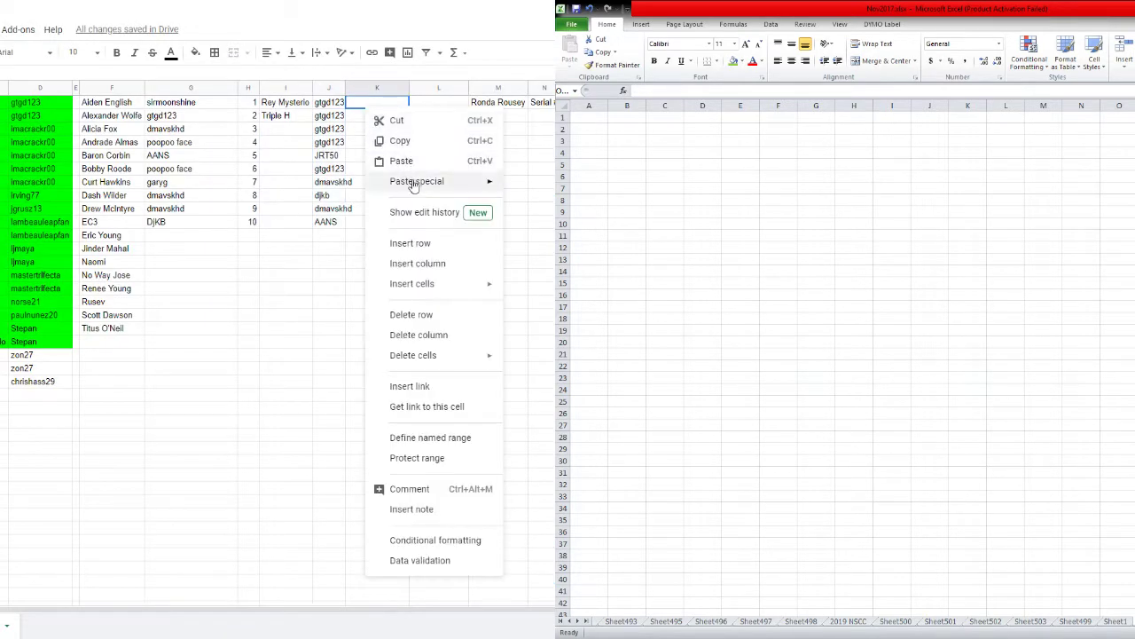
{"action": "mouse_move", "coordinate": [412, 183]}
{"action": "left_click", "coordinate": [532, 185]}
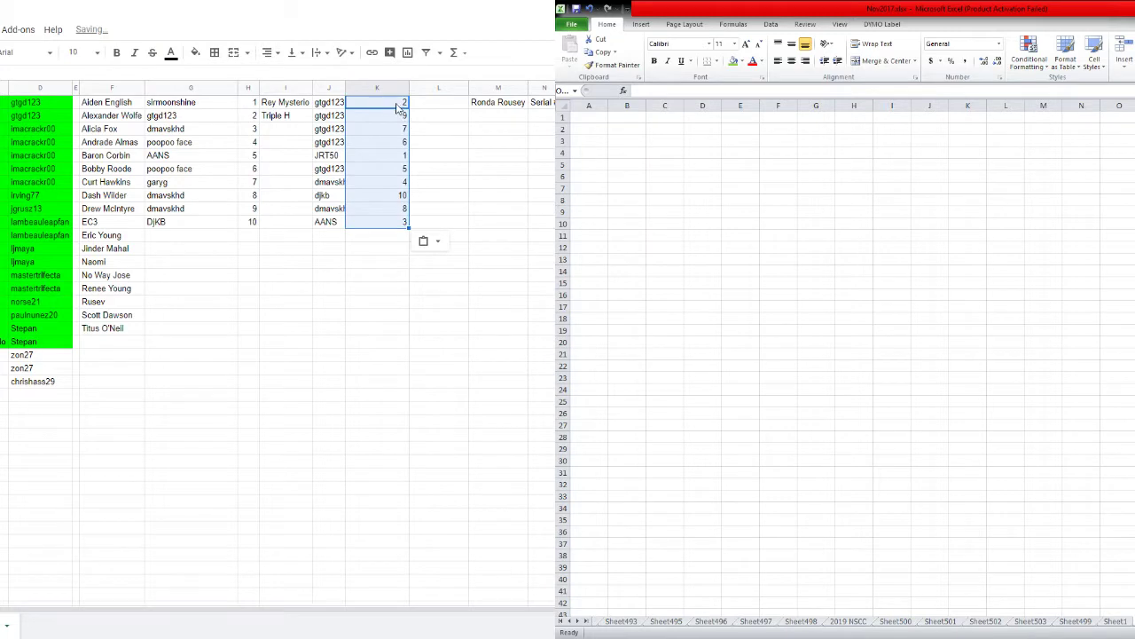
Sort J1:K10 by column K ascending so usernames follow numbers 1–10.
{"action": "left_click", "coordinate": [329, 222], "text": "shift"}
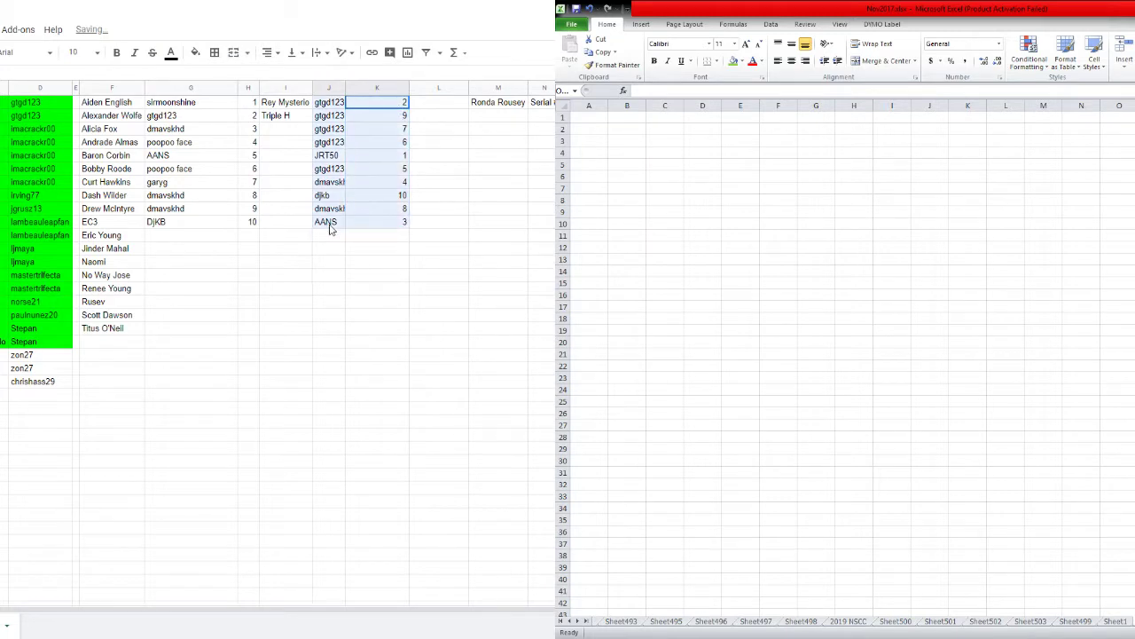
{"action": "right_click", "coordinate": [360, 169]}
{"action": "left_click", "coordinate": [406, 397]}
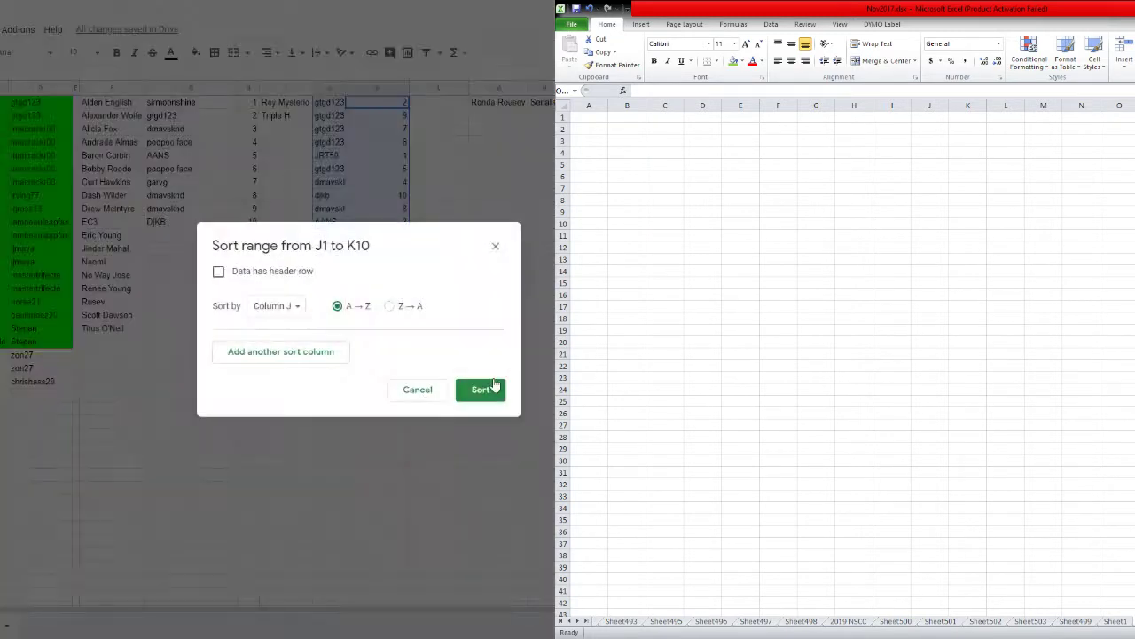
{"action": "left_click", "coordinate": [296, 307]}
{"action": "left_click", "coordinate": [292, 326]}
{"action": "left_click", "coordinate": [480, 389]}
{"action": "left_click_drag", "start_coordinate": [336, 86], "coordinate": [382, 87]}
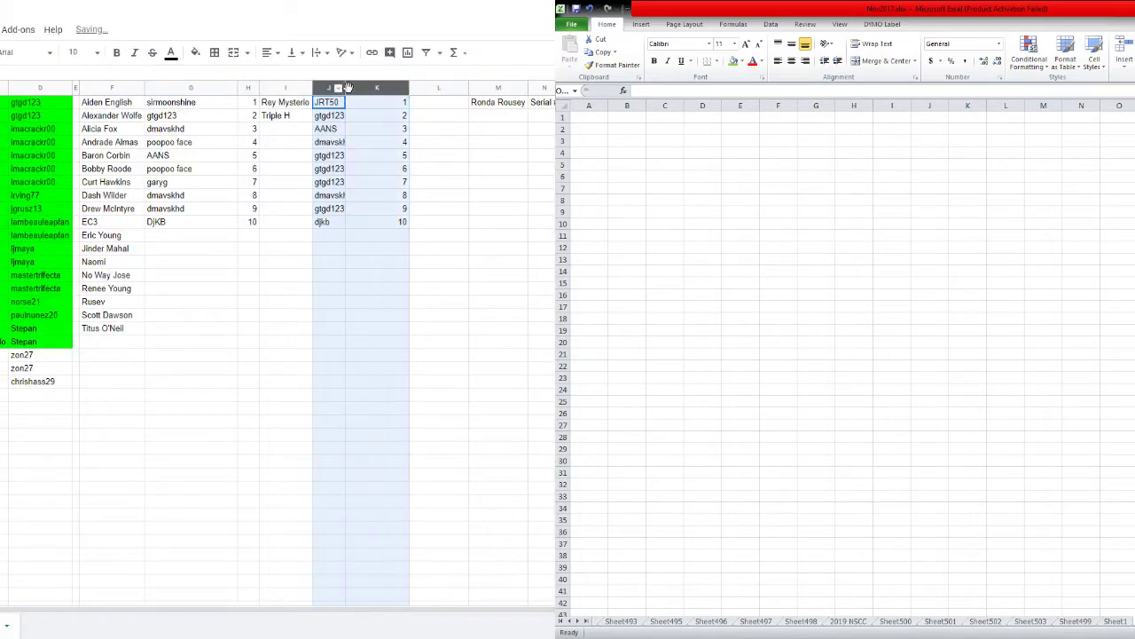
Auto-fit columns J and K, enlarge their text to size 18, and widen column J.
{"action": "double_click", "coordinate": [409, 87]}
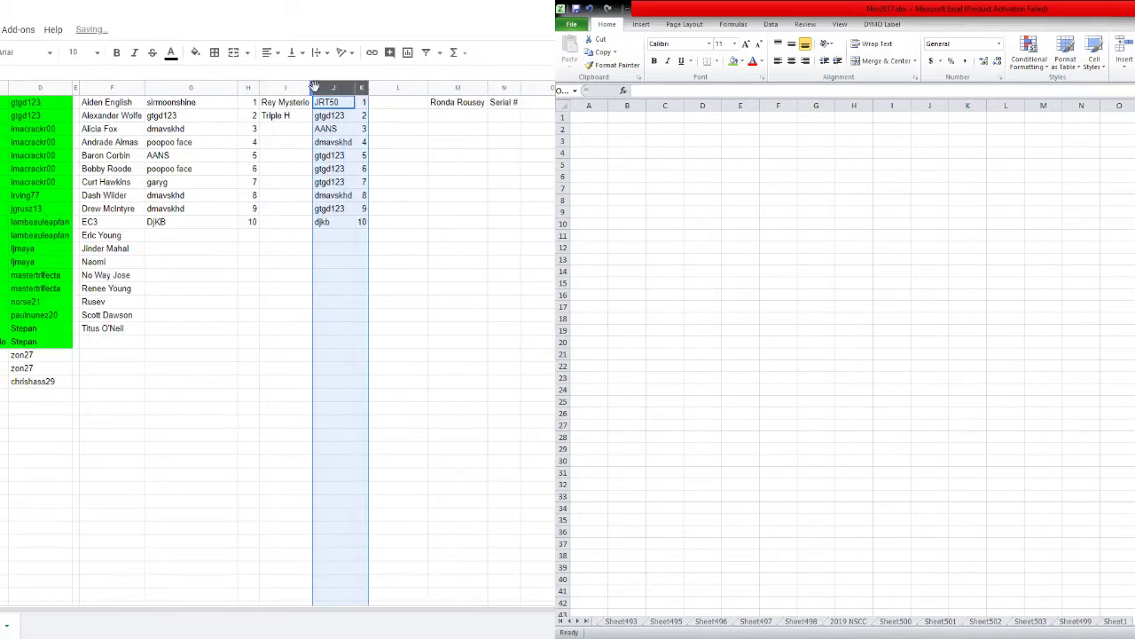
{"action": "left_click", "coordinate": [95, 53]}
{"action": "left_click", "coordinate": [77, 236]}
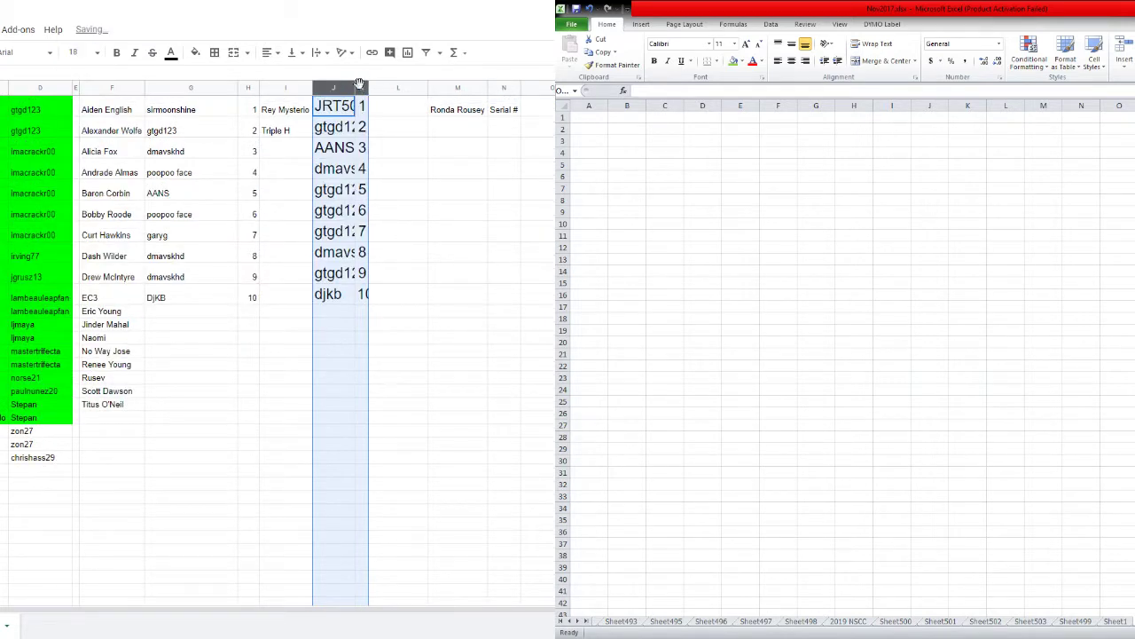
{"action": "left_click", "coordinate": [351, 89]}
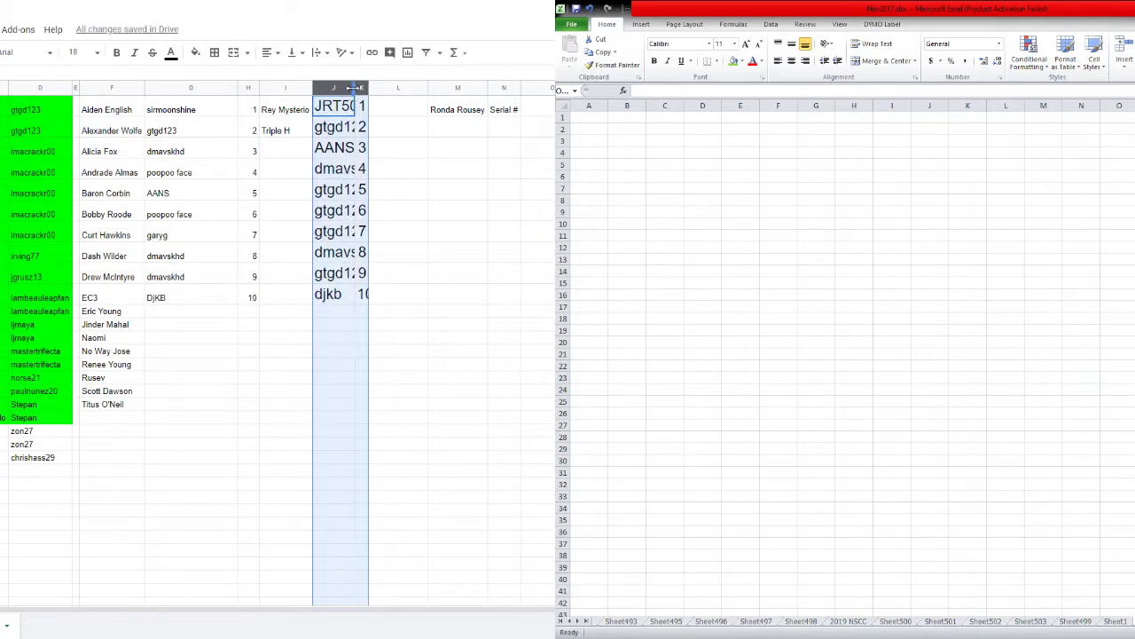
{"action": "double_click", "coordinate": [355, 88]}
{"action": "left_click", "coordinate": [367, 157]}
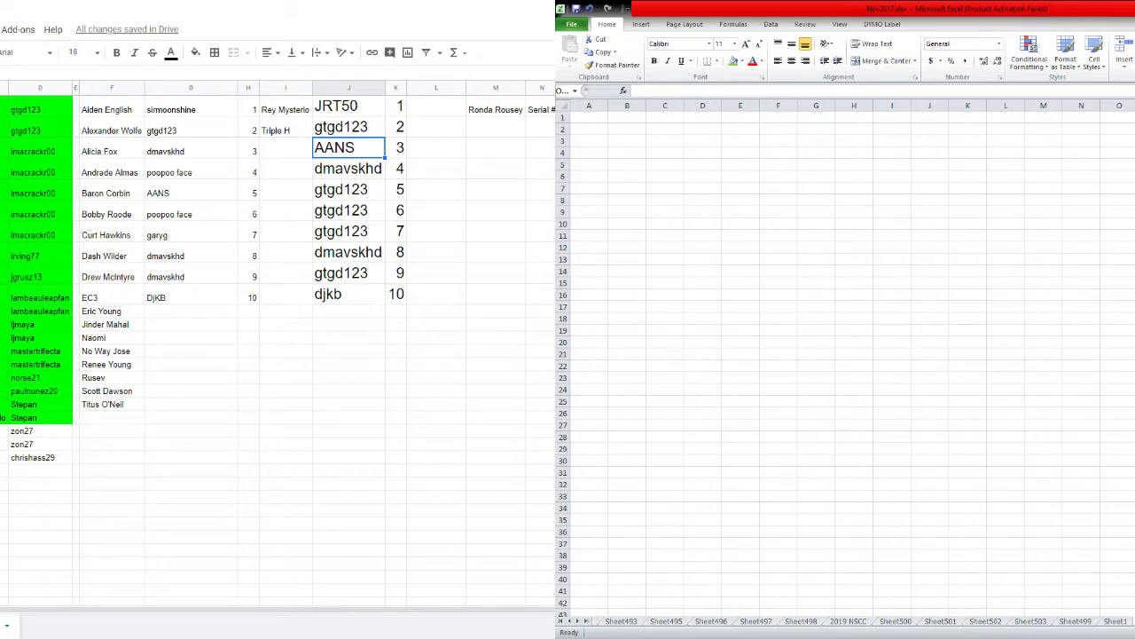
Set the whole sheet's text back to font size 10.
{"action": "key", "text": "ctrl+a"}
{"action": "left_click", "coordinate": [94, 53]}
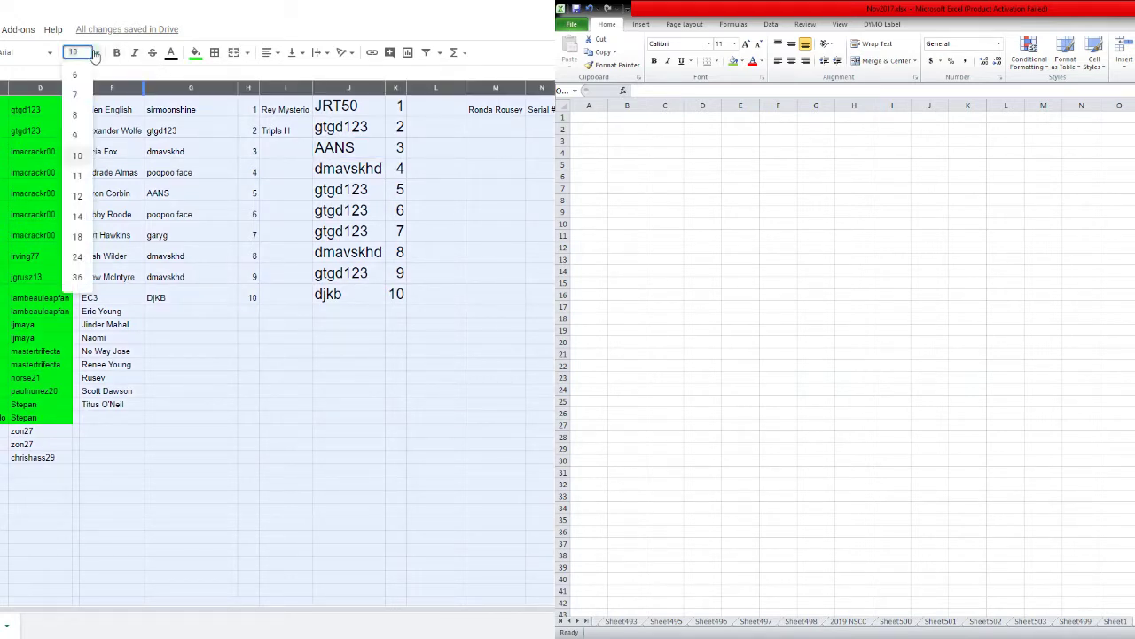
{"action": "left_click", "coordinate": [76, 160]}
{"action": "left_click", "coordinate": [320, 209]}
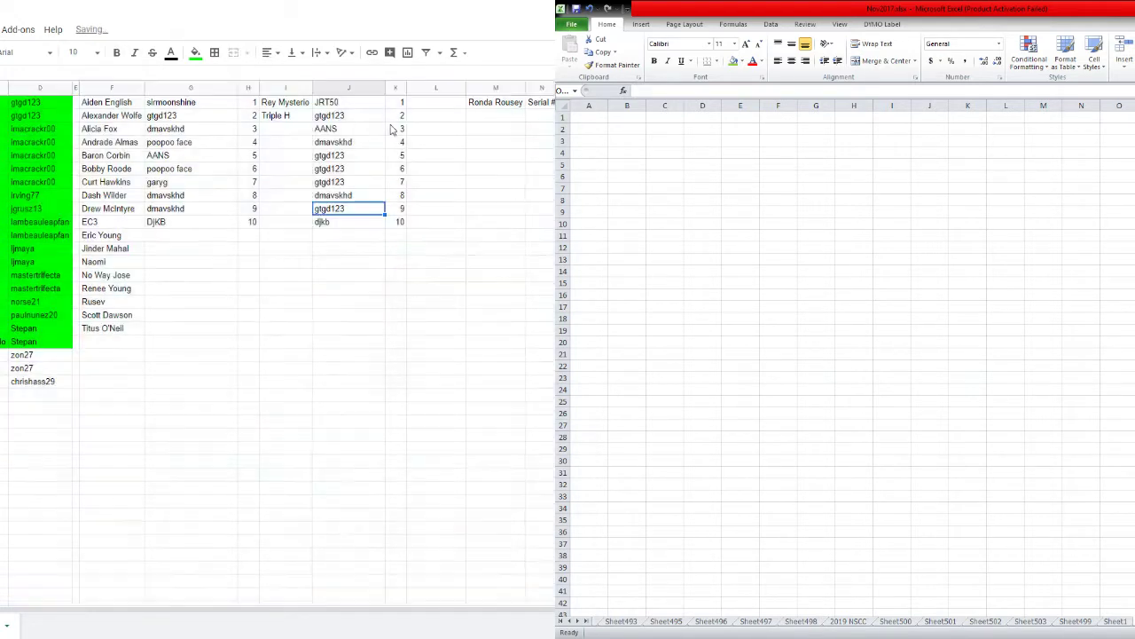
Delete the empty column L, then pick M1 and switch to the randomizer page.
{"action": "left_click", "coordinate": [393, 89], "text": "shift"}
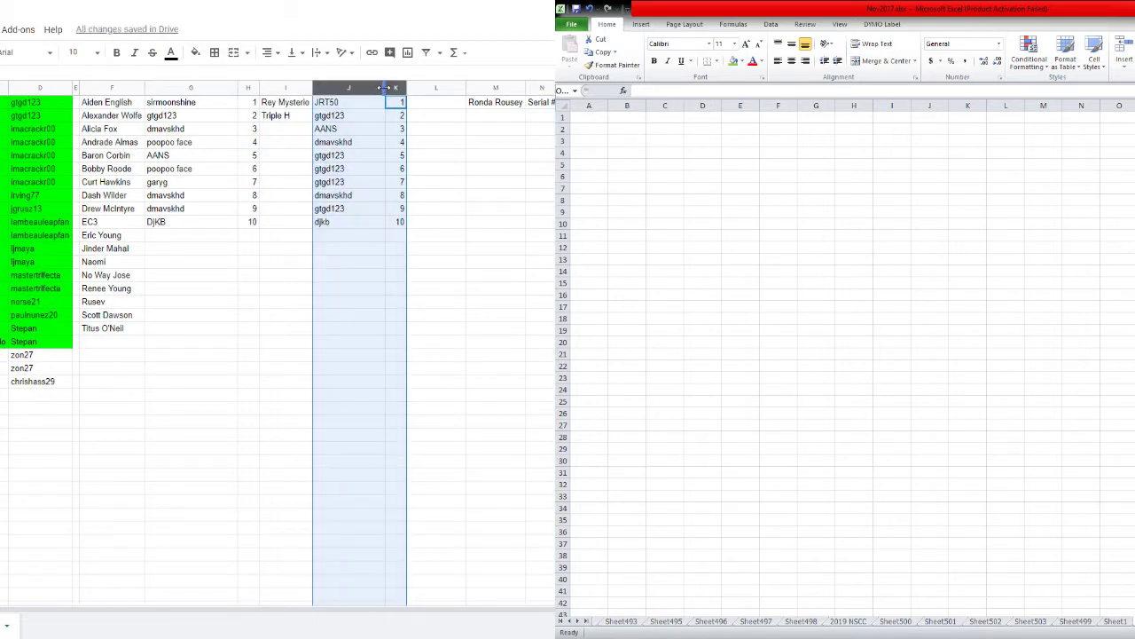
{"action": "left_click", "coordinate": [424, 152]}
{"action": "right_click", "coordinate": [406, 89]}
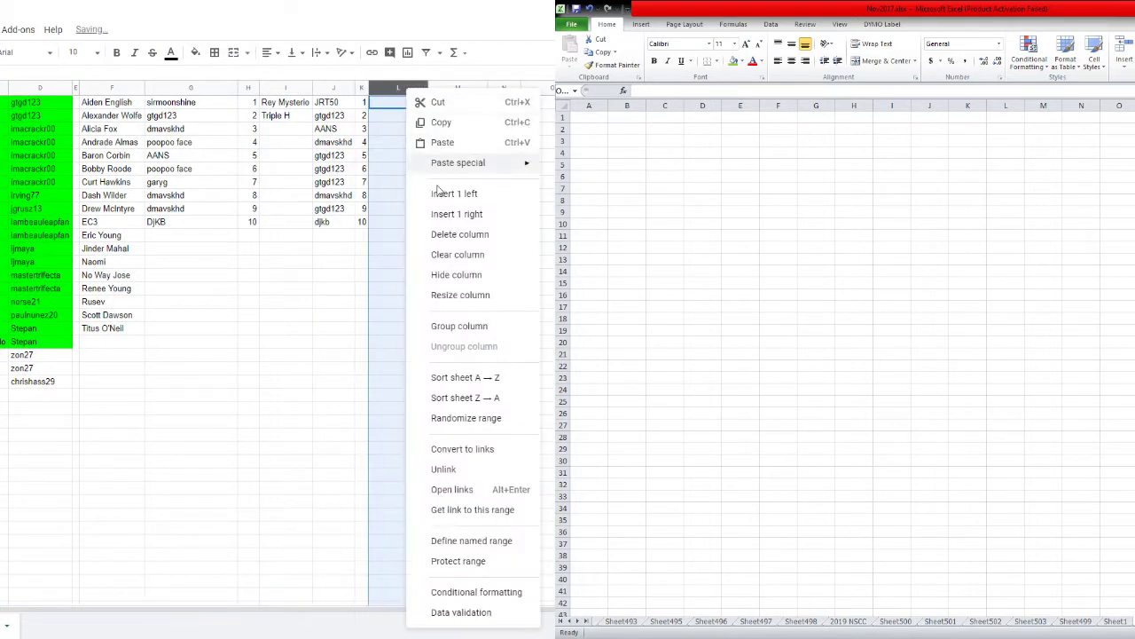
{"action": "left_click", "coordinate": [439, 234]}
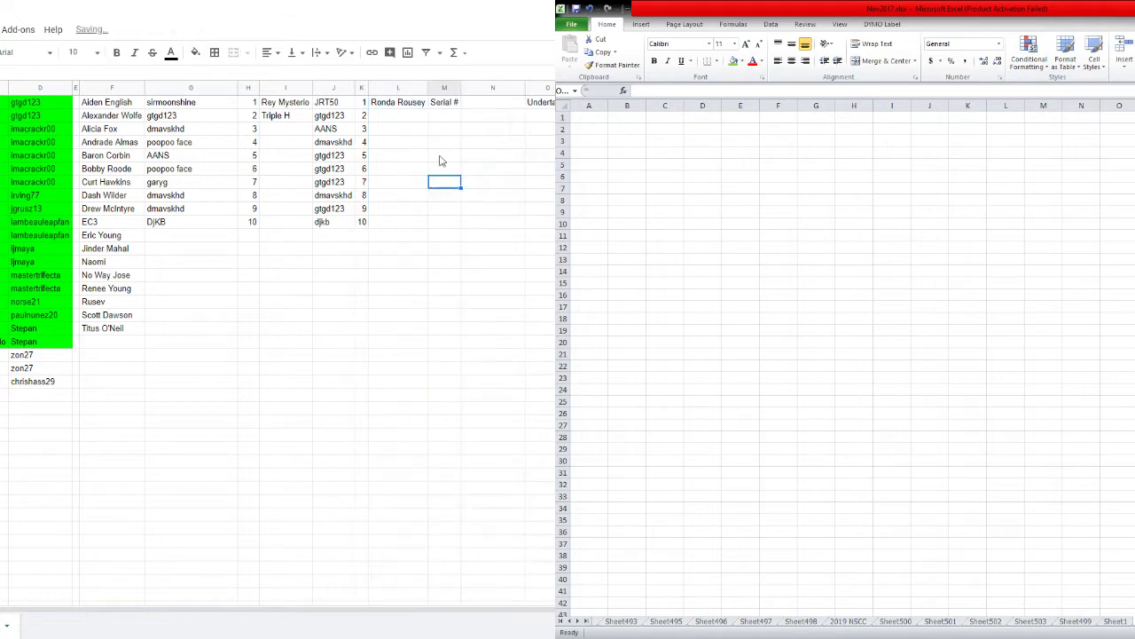
{"action": "left_click", "coordinate": [446, 104]}
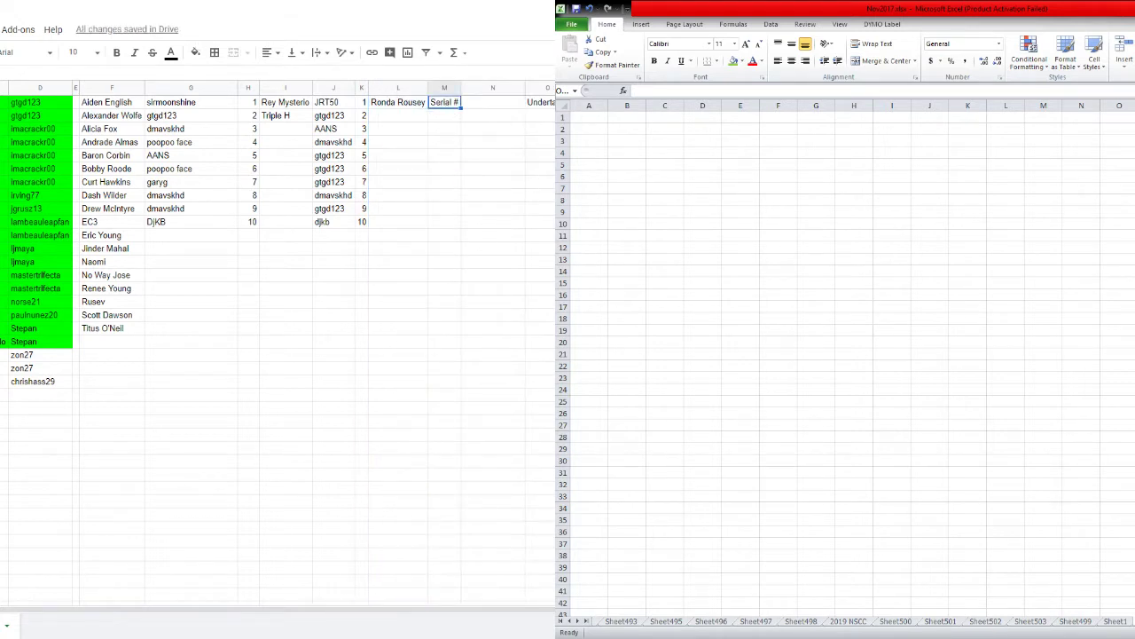
{"action": "key", "text": "ctrl+Tab"}
{"action": "key", "text": "ctrl+Tab"}
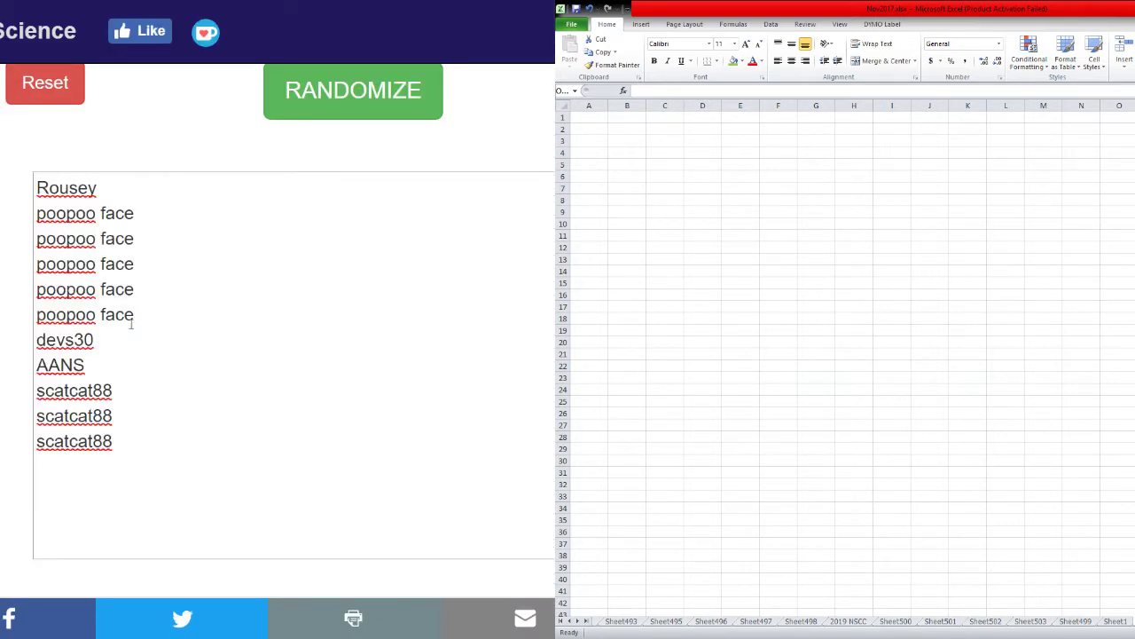
Remove the leftover surname line from the name list and restart the randomizer with it.
{"action": "left_click", "coordinate": [115, 194]}
{"action": "double_click", "coordinate": [116, 193]}
{"action": "key", "text": "Delete"}
{"action": "key", "text": "Delete"}
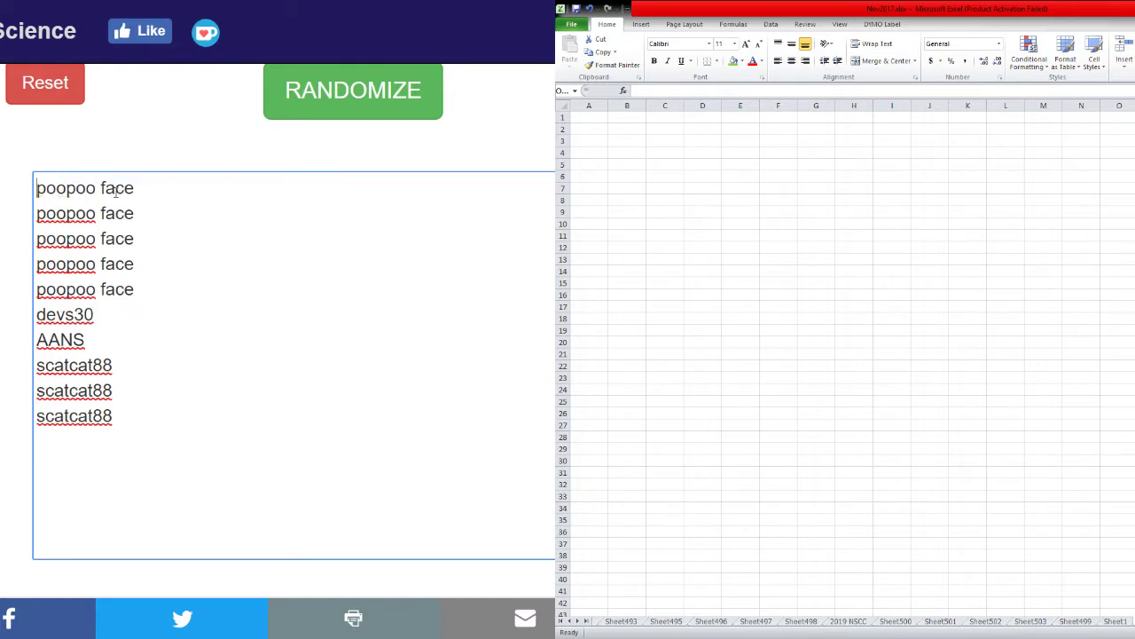
{"action": "key", "text": "ctrl+a"}
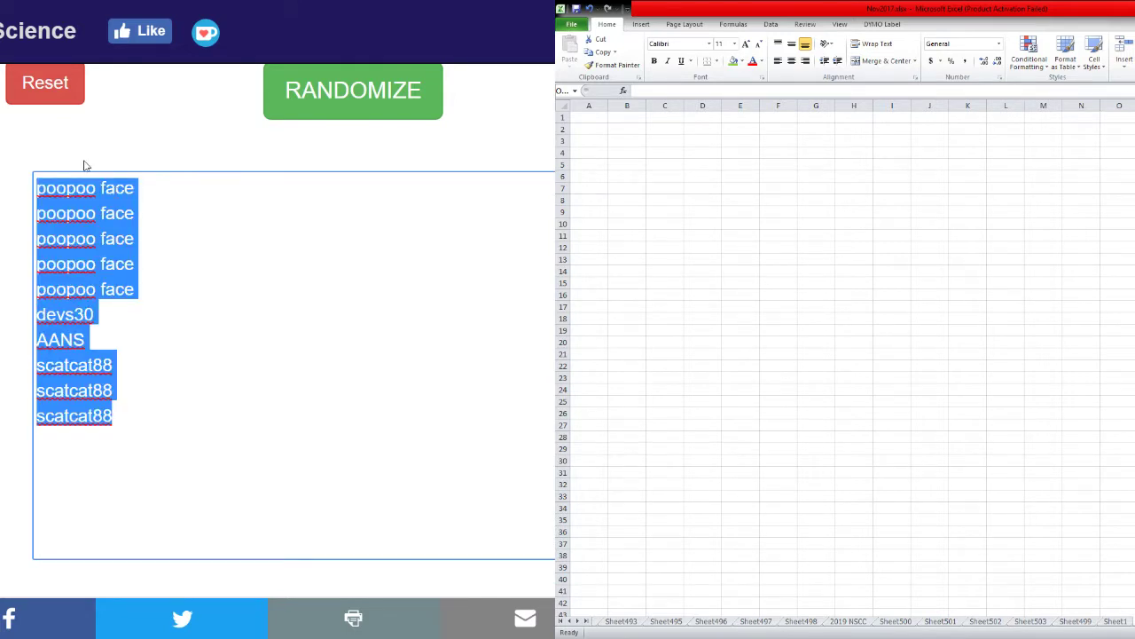
{"action": "left_click", "coordinate": [45, 82]}
{"action": "left_click", "coordinate": [355, 105]}
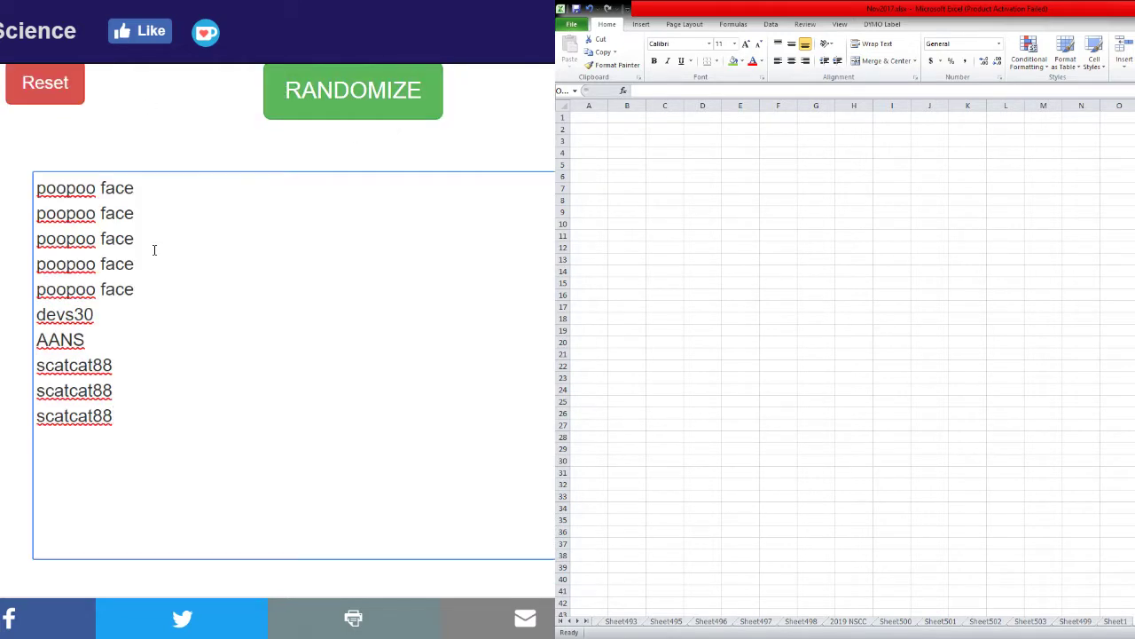
Shuffle the ten usernames repeatedly with RANDOMIZE.
{"action": "left_click", "coordinate": [280, 110]}
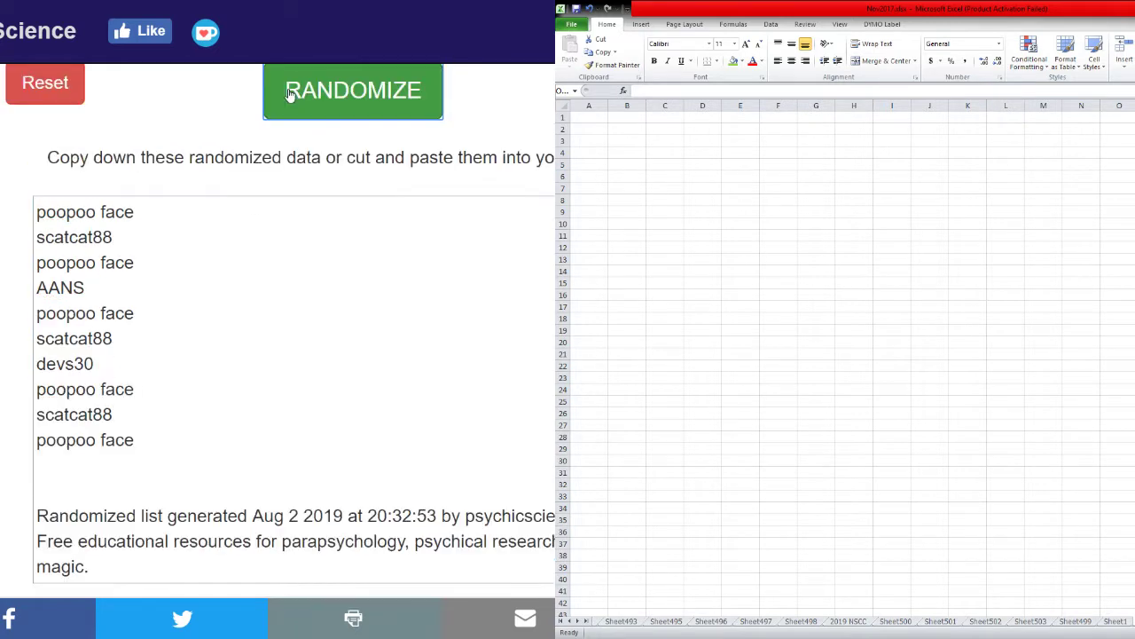
{"action": "left_click", "coordinate": [289, 93]}
{"action": "left_click", "coordinate": [289, 93]}
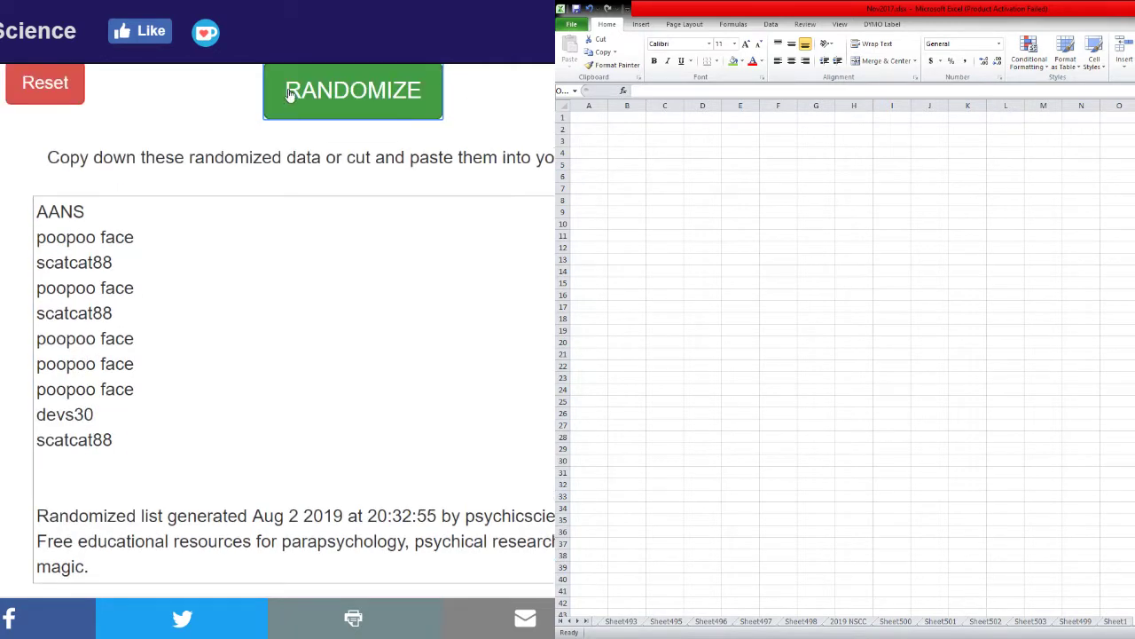
{"action": "left_click", "coordinate": [290, 93]}
{"action": "left_click", "coordinate": [289, 94]}
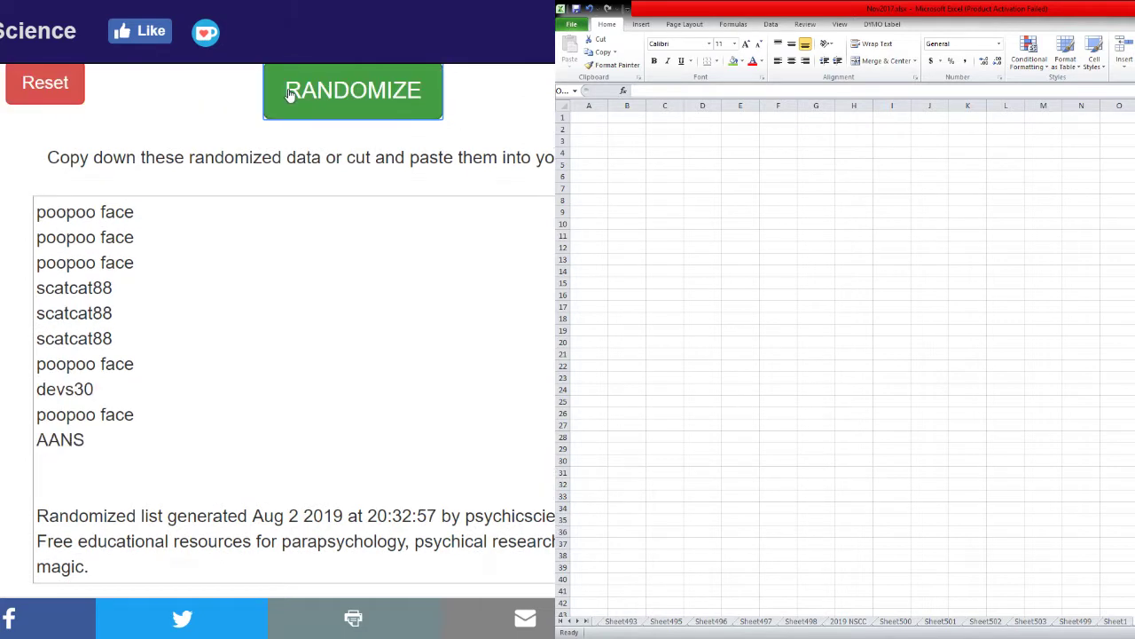
{"action": "left_click", "coordinate": [289, 93]}
{"action": "left_click", "coordinate": [289, 93]}
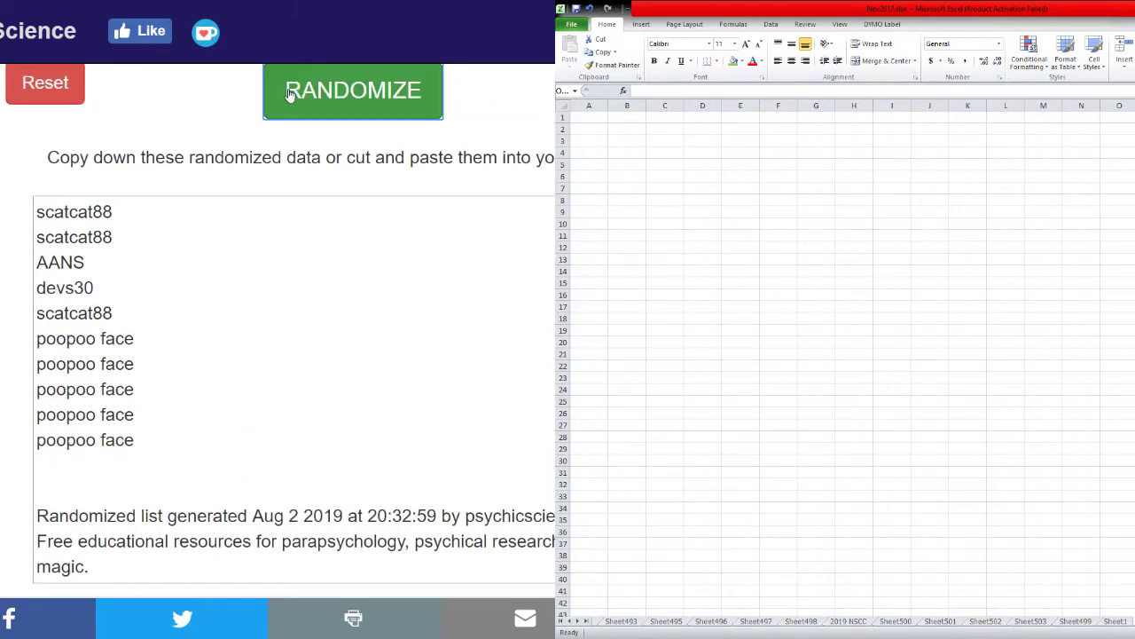
{"action": "left_click", "coordinate": [289, 93]}
{"action": "left_click", "coordinate": [289, 93]}
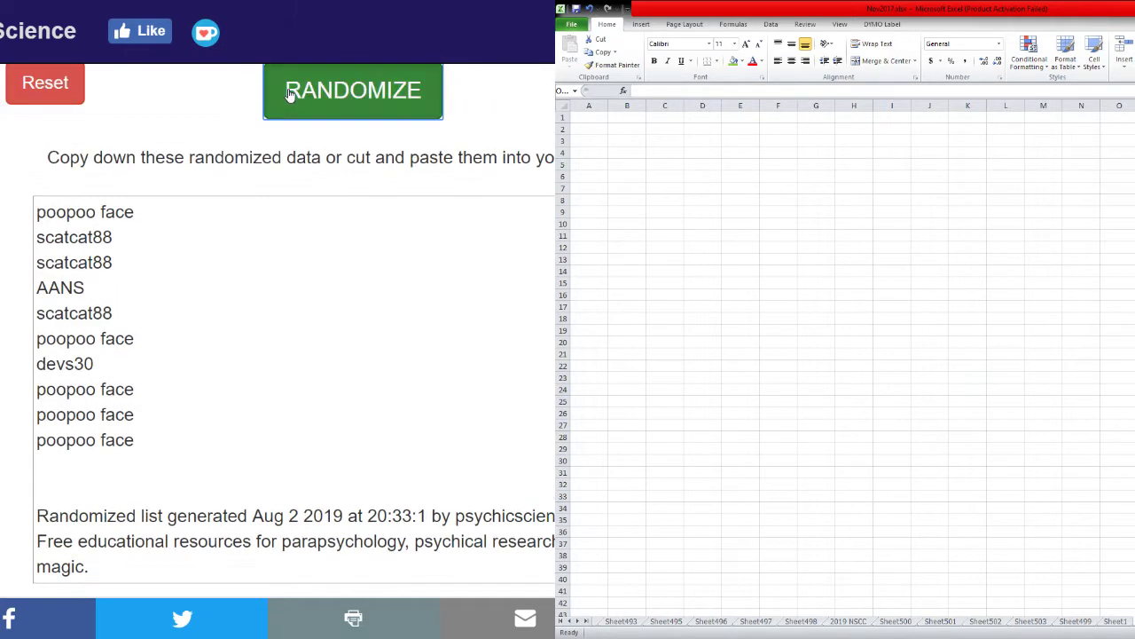
{"action": "left_click", "coordinate": [289, 93]}
{"action": "left_click", "coordinate": [289, 93]}
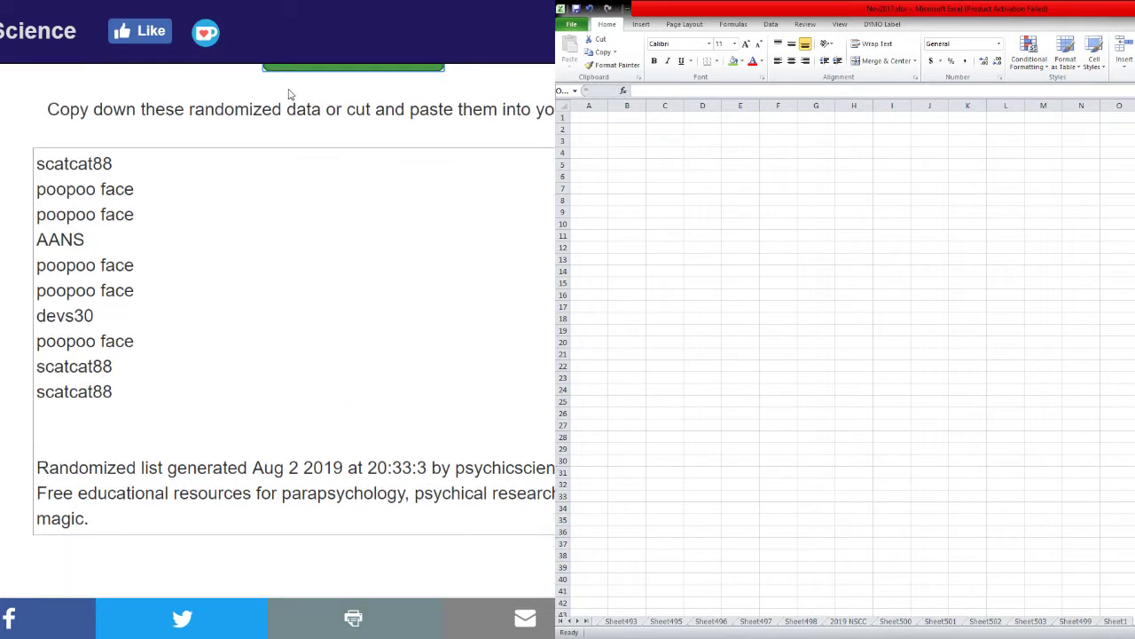
{"action": "left_click", "coordinate": [289, 93]}
{"action": "left_click", "coordinate": [289, 93]}
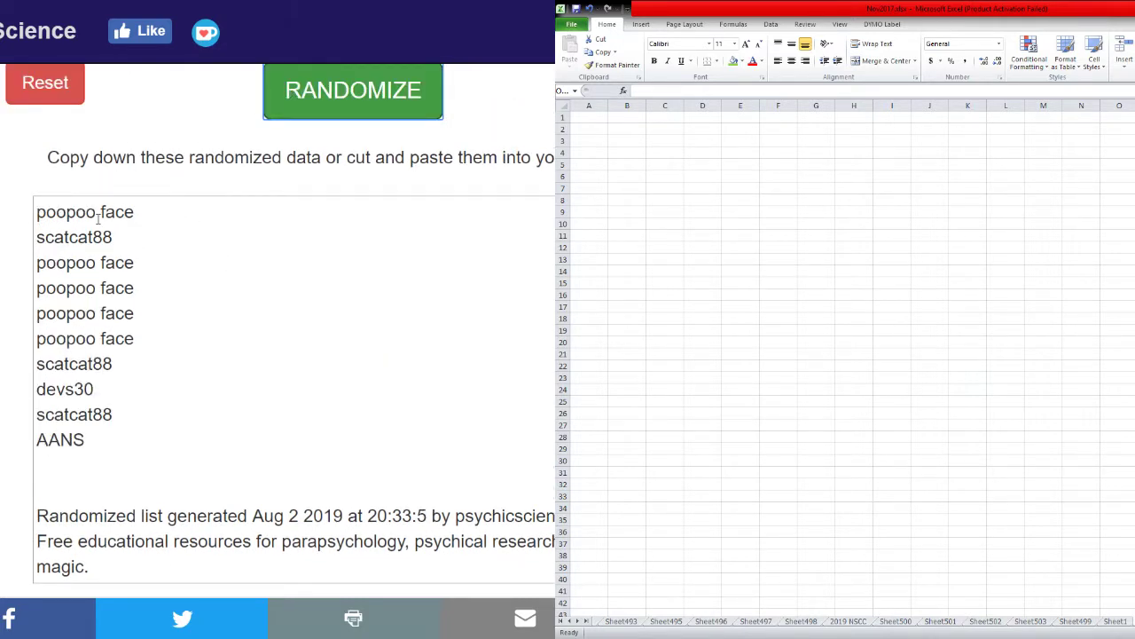
Copy the shuffled username list and paste it into column M starting at M1.
{"action": "left_click_drag", "start_coordinate": [40, 215], "coordinate": [132, 429]}
{"action": "key", "text": "ctrl+c"}
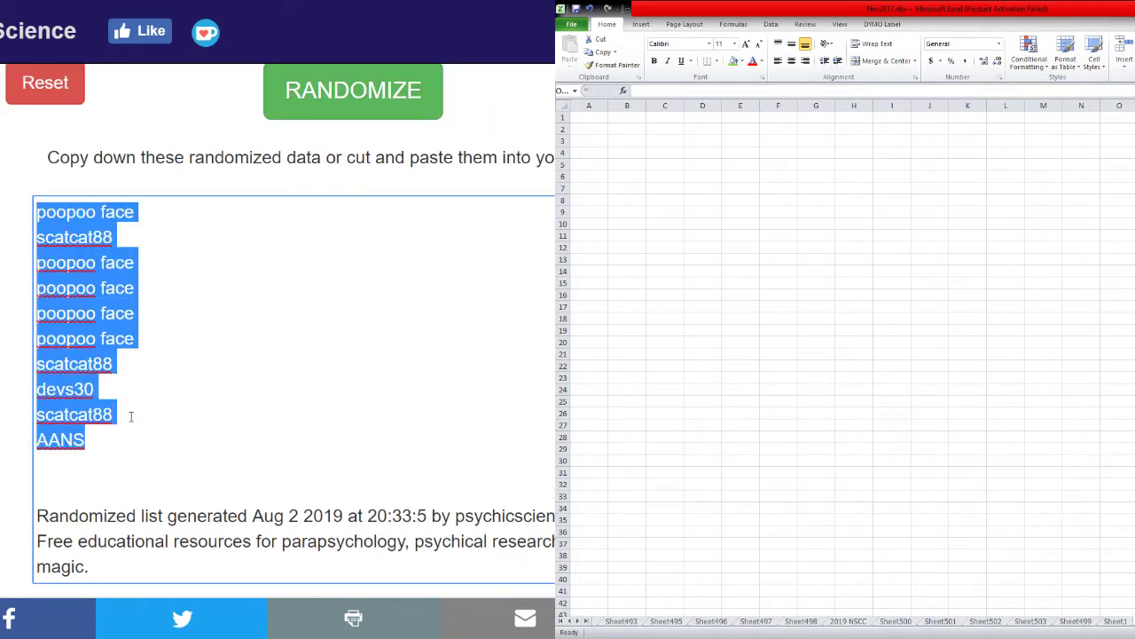
{"action": "key", "text": "alt+Tab"}
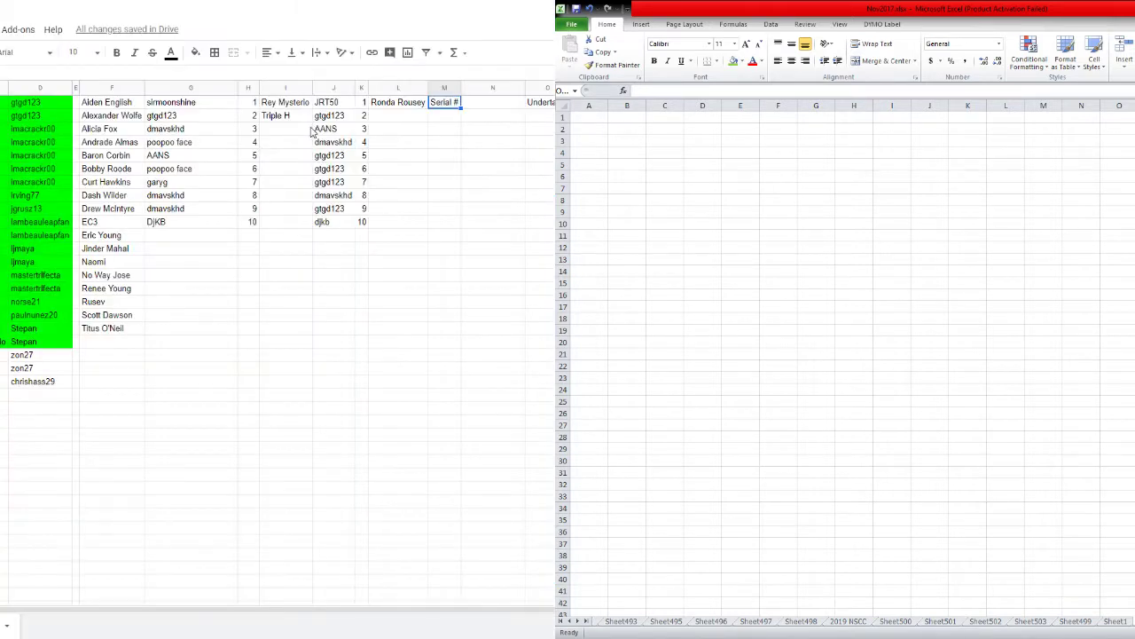
{"action": "right_click", "coordinate": [439, 105]}
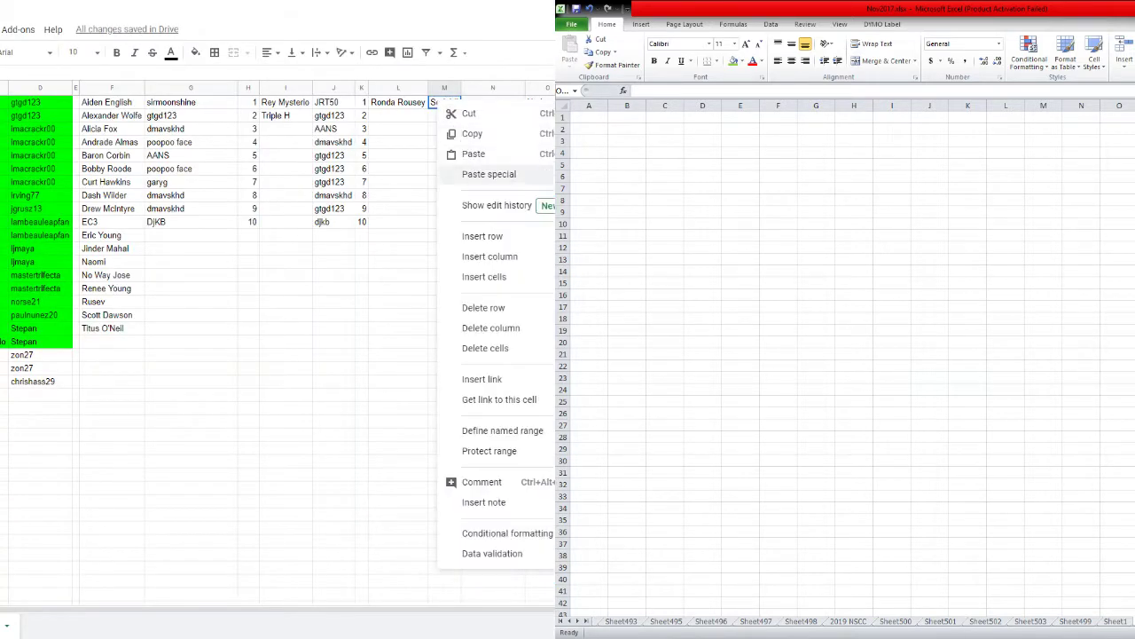
{"action": "key", "text": "ctrl+v"}
{"action": "left_click", "coordinate": [486, 110]}
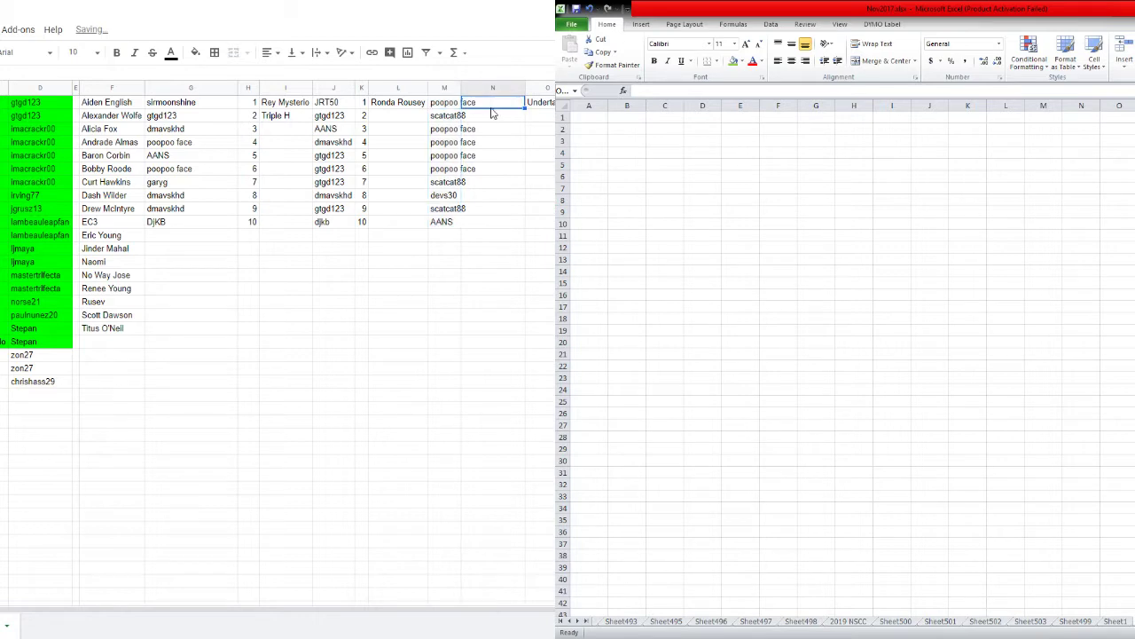
Reset the randomizer to an empty list for the next run.
{"action": "key", "text": "alt+Tab"}
{"action": "left_click", "coordinate": [44, 81]}
{"action": "left_click", "coordinate": [352, 106]}
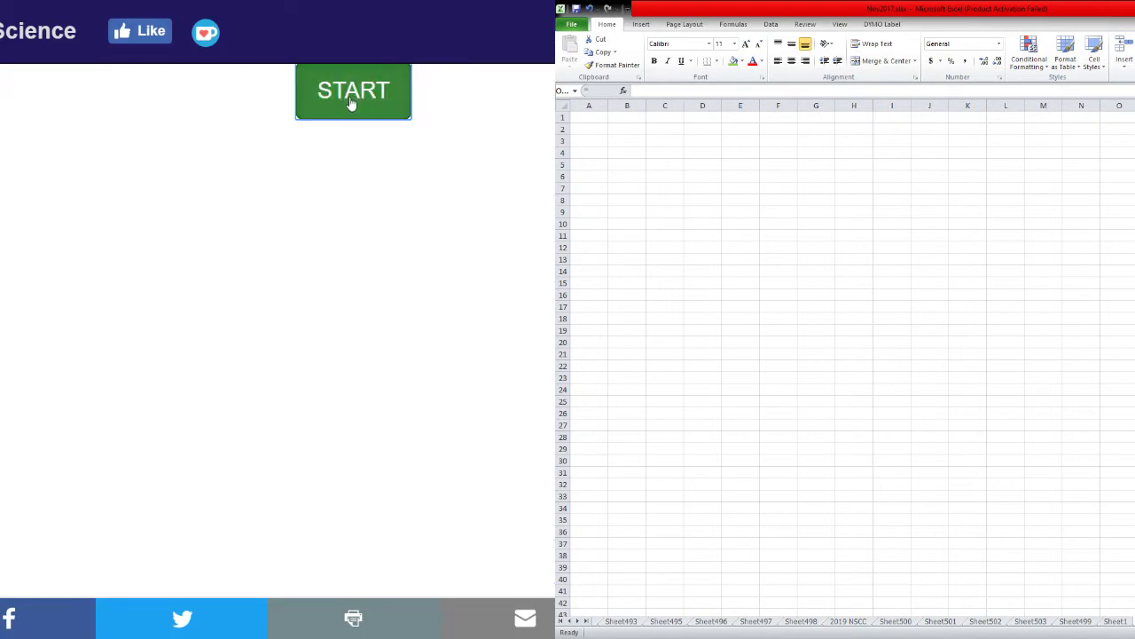
Enter the numbers 1 to 10 on separate lines and shuffle them repeatedly.
{"action": "type", "text": "1 "}
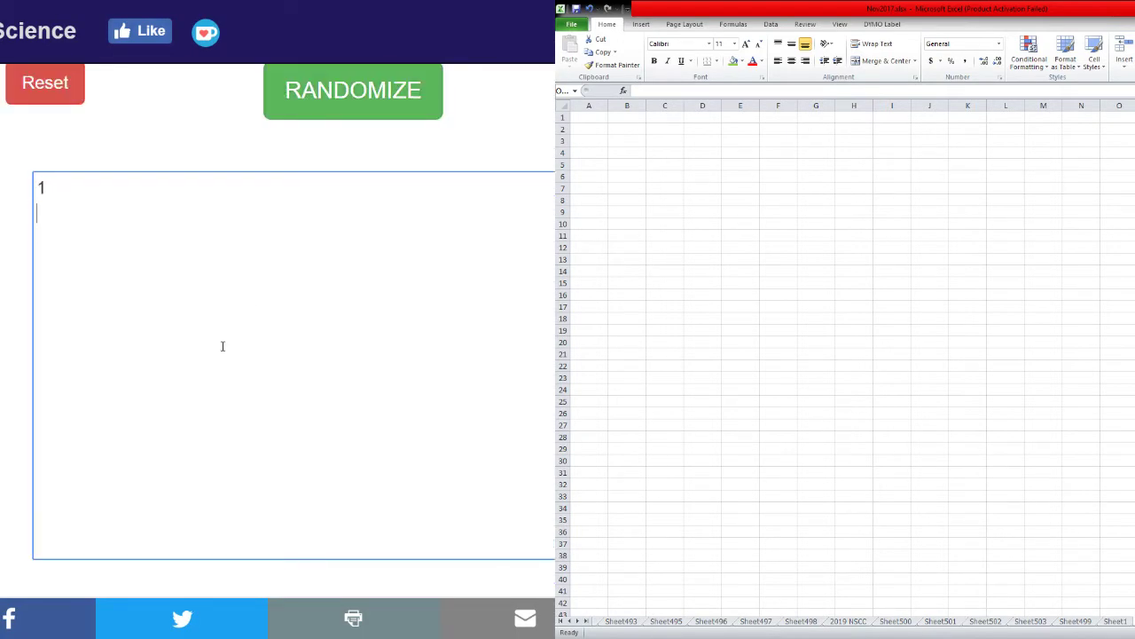
{"action": "type", "text": "2 3 4 5 6 18 9  10"}
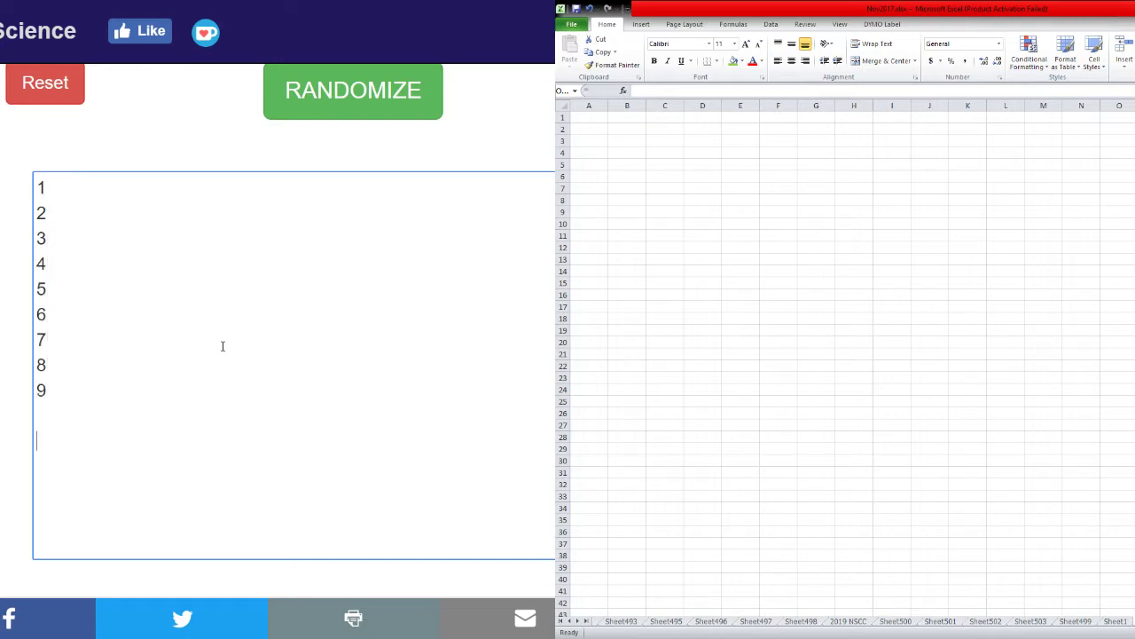
{"action": "key", "text": "Delete"}
{"action": "left_click", "coordinate": [353, 100]}
{"action": "left_click", "coordinate": [328, 106]}
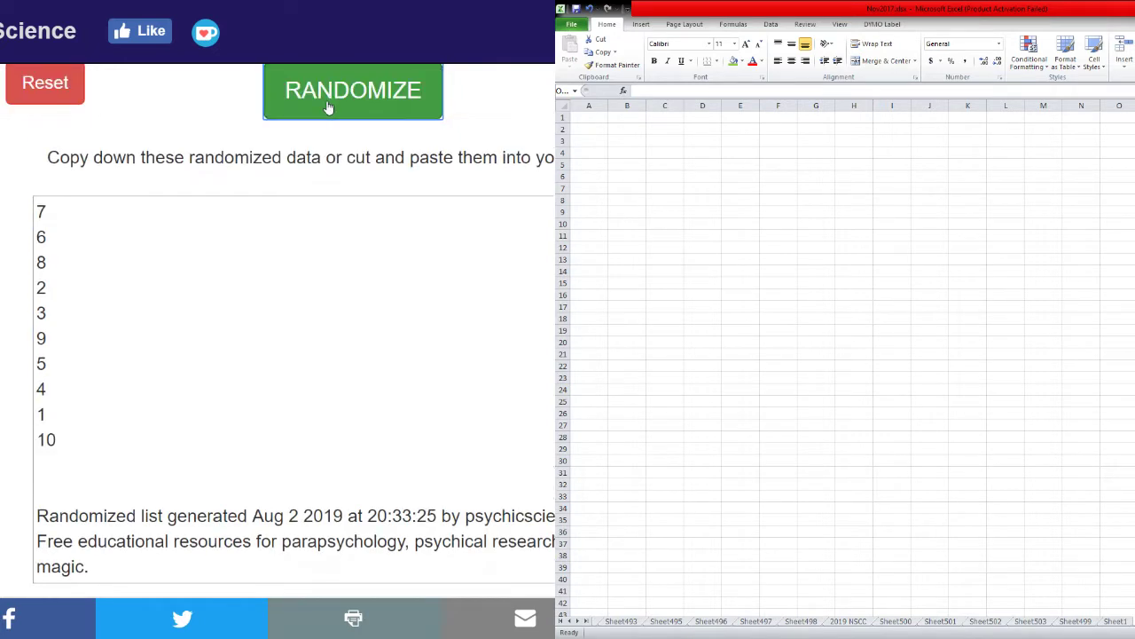
{"action": "left_click", "coordinate": [328, 107]}
{"action": "left_click", "coordinate": [327, 107]}
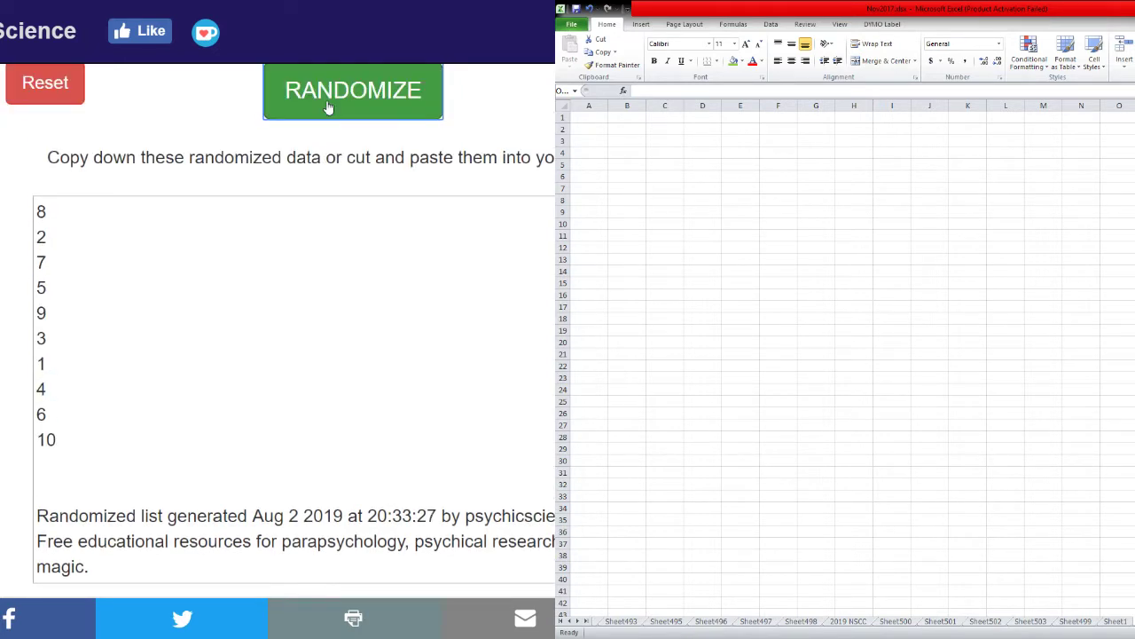
{"action": "left_click", "coordinate": [327, 106]}
{"action": "left_click", "coordinate": [328, 107]}
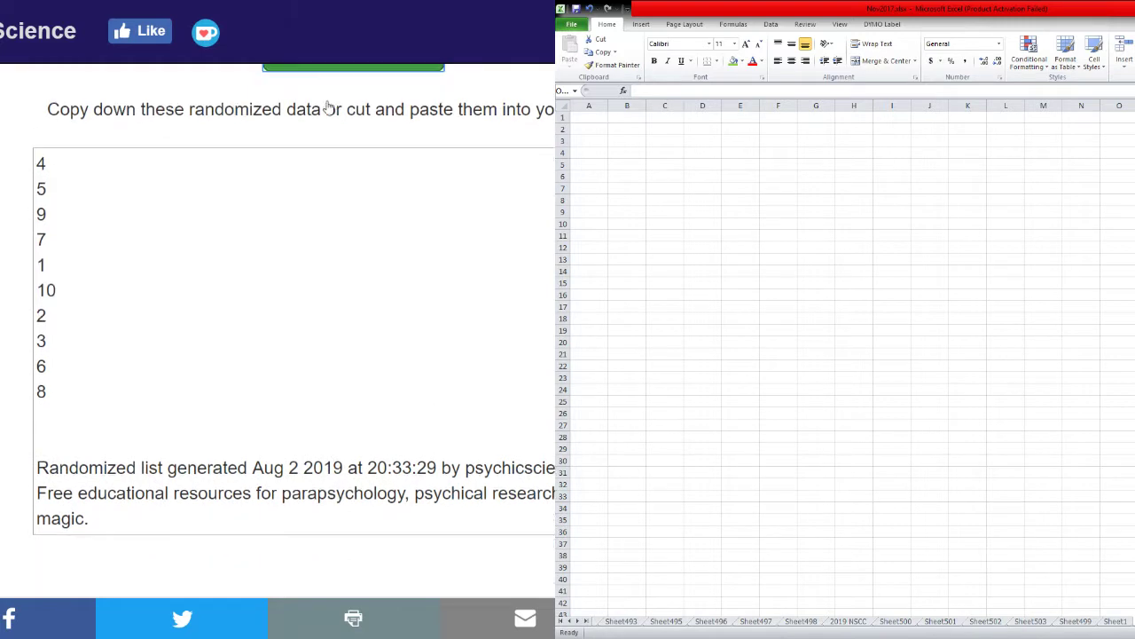
{"action": "left_click", "coordinate": [327, 107]}
{"action": "left_click", "coordinate": [327, 104]}
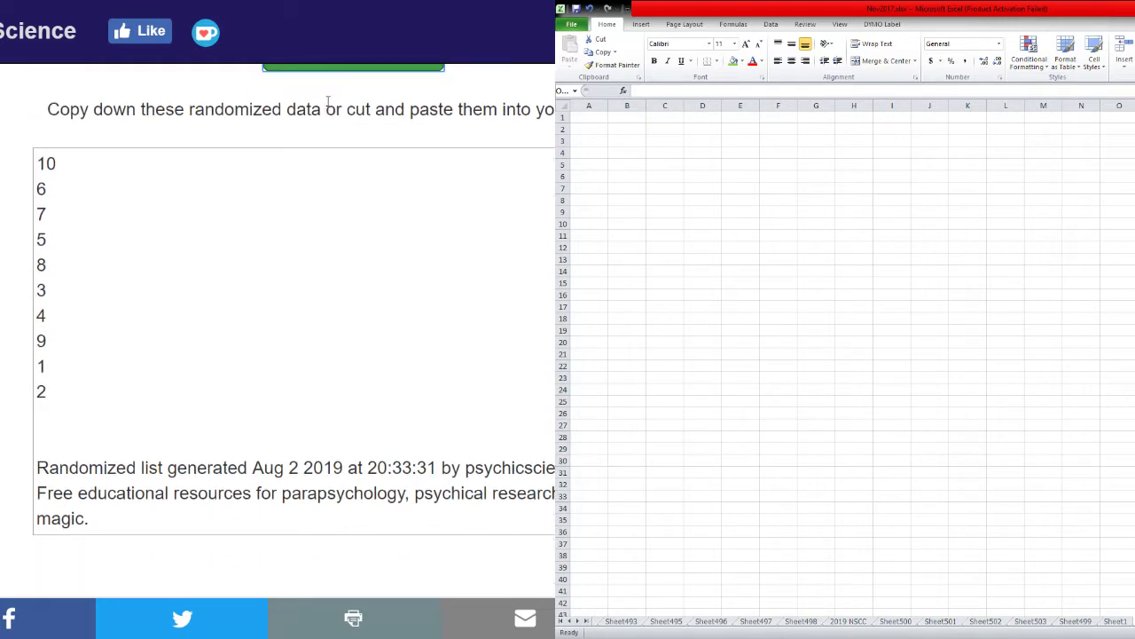
{"action": "left_click", "coordinate": [327, 105]}
{"action": "left_click", "coordinate": [328, 105]}
{"action": "left_click", "coordinate": [327, 107]}
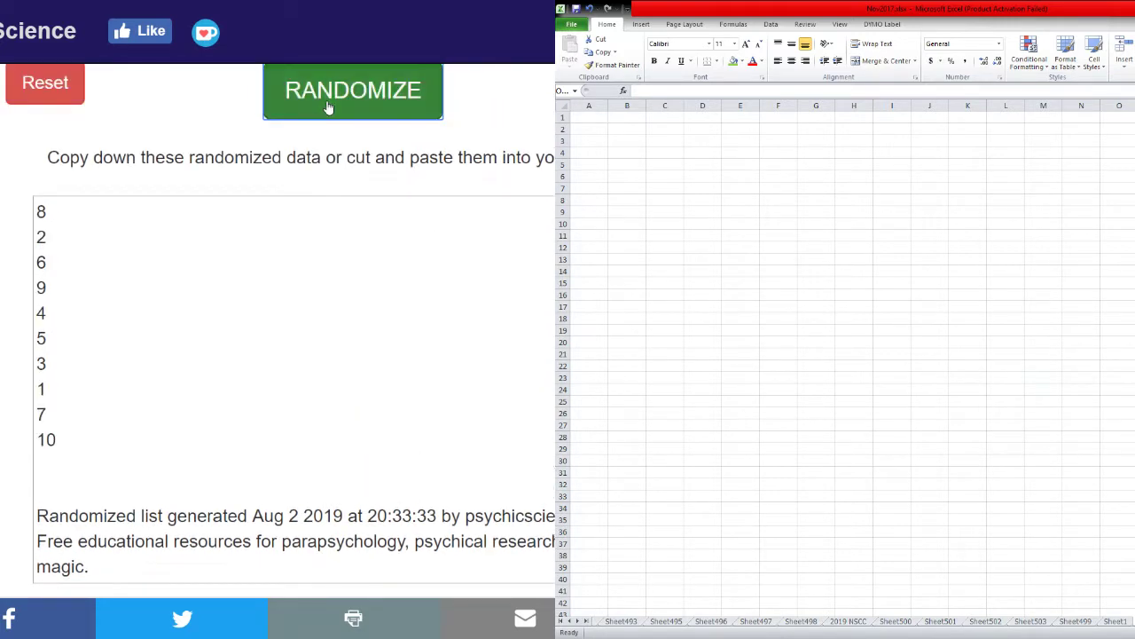
{"action": "left_click", "coordinate": [328, 107]}
{"action": "left_click", "coordinate": [327, 107]}
Copy the shuffled order 2, 7, 3, 8, 10, 9, 1, 5, 4, 6 back to the spreadsheet.
{"action": "left_click_drag", "start_coordinate": [37, 206], "coordinate": [51, 433]}
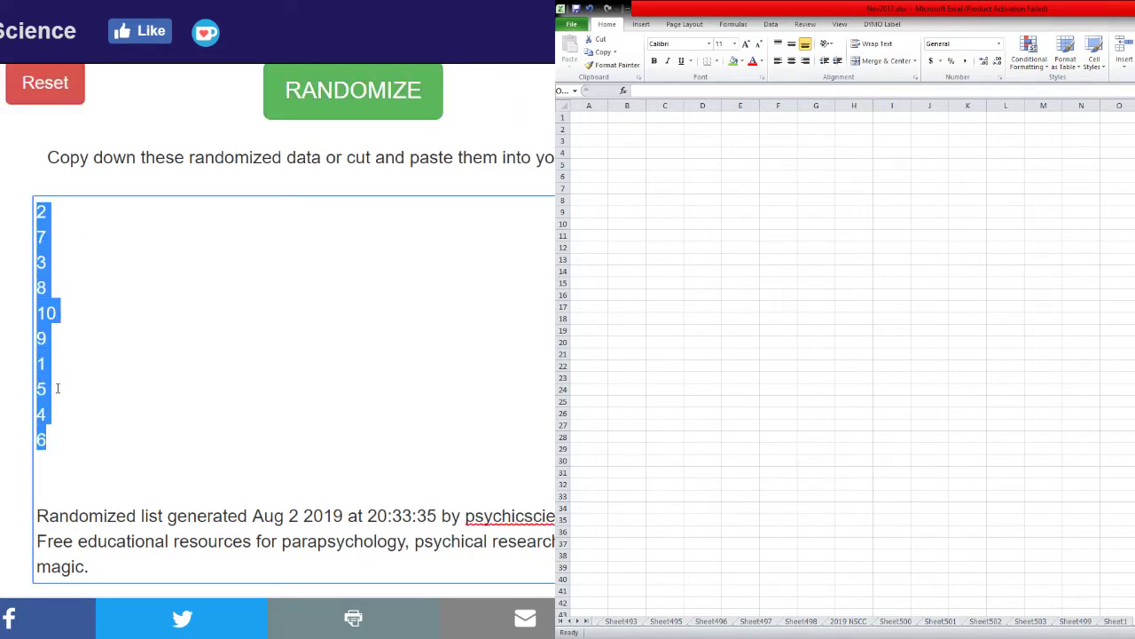
{"action": "key", "text": "ctrl+c"}
{"action": "key", "text": "alt+Tab"}
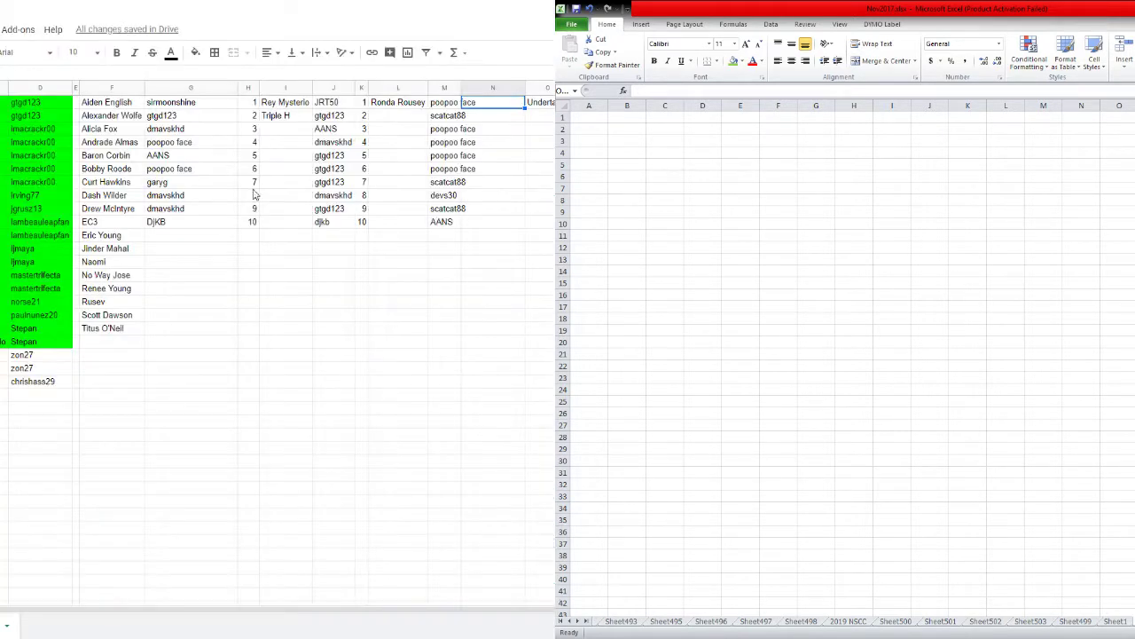
Paste the shuffled numbers into N1 and sort M1:N10 by column N ascending.
{"action": "right_click", "coordinate": [476, 103]}
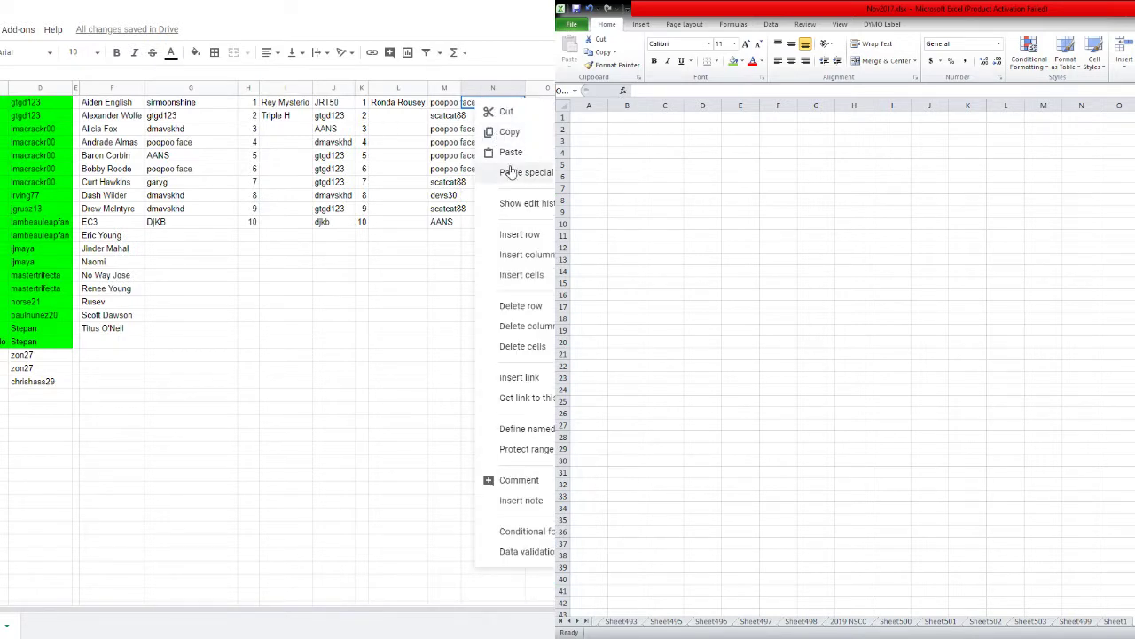
{"action": "left_click", "coordinate": [526, 172]}
{"action": "left_click_drag", "start_coordinate": [510, 105], "coordinate": [451, 224]}
{"action": "right_click", "coordinate": [451, 223]}
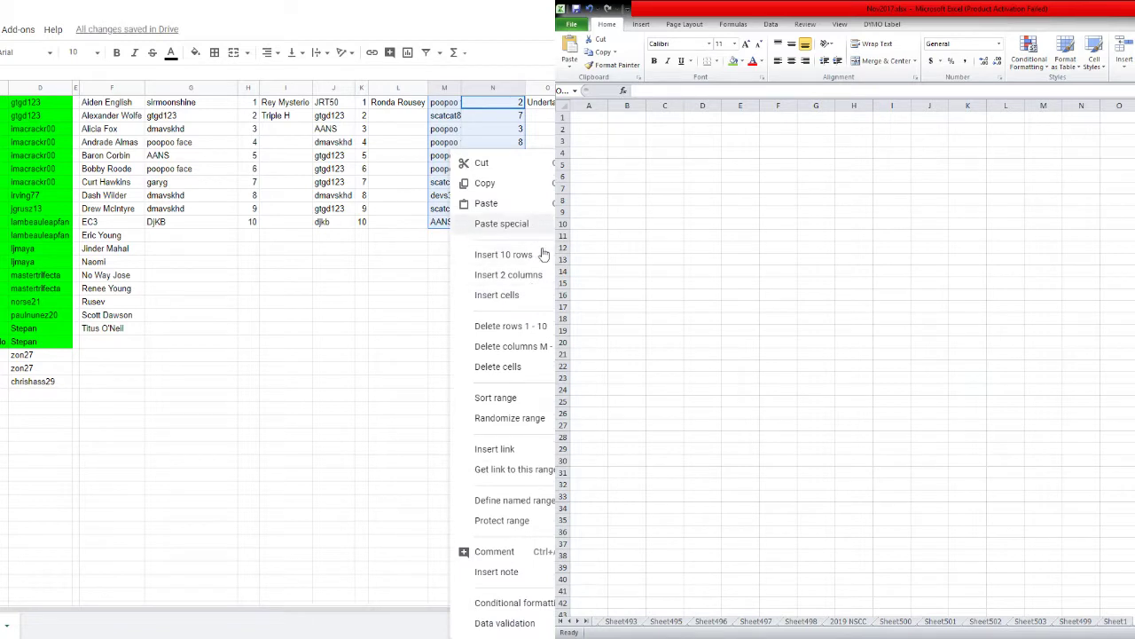
{"action": "left_click", "coordinate": [532, 399]}
{"action": "left_click", "coordinate": [300, 307]}
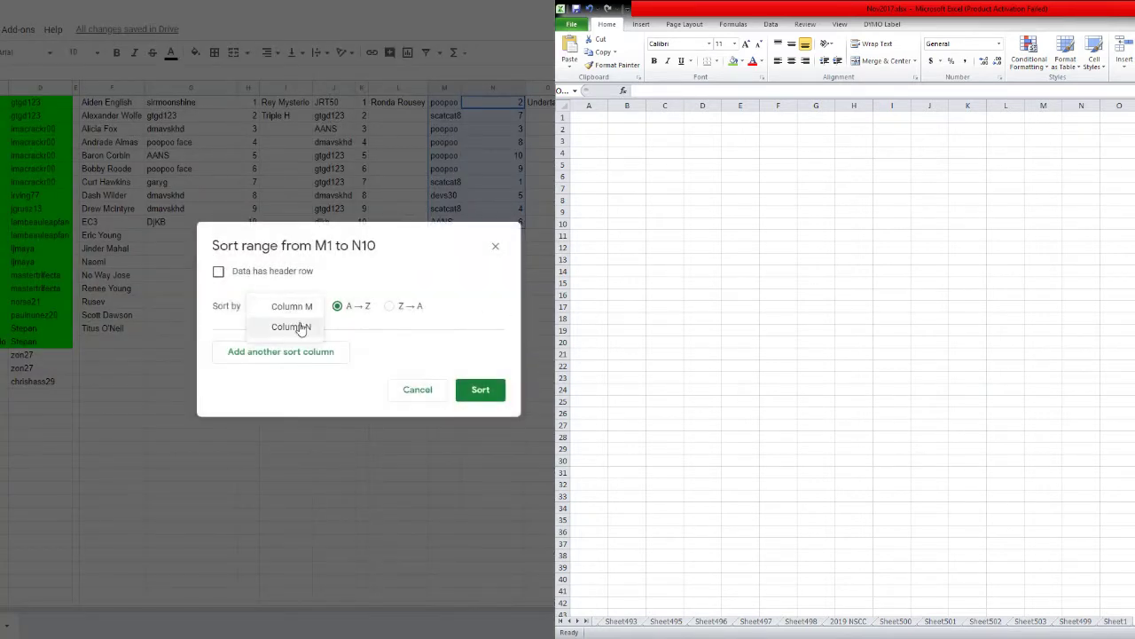
{"action": "left_click", "coordinate": [301, 325]}
{"action": "left_click", "coordinate": [482, 392]}
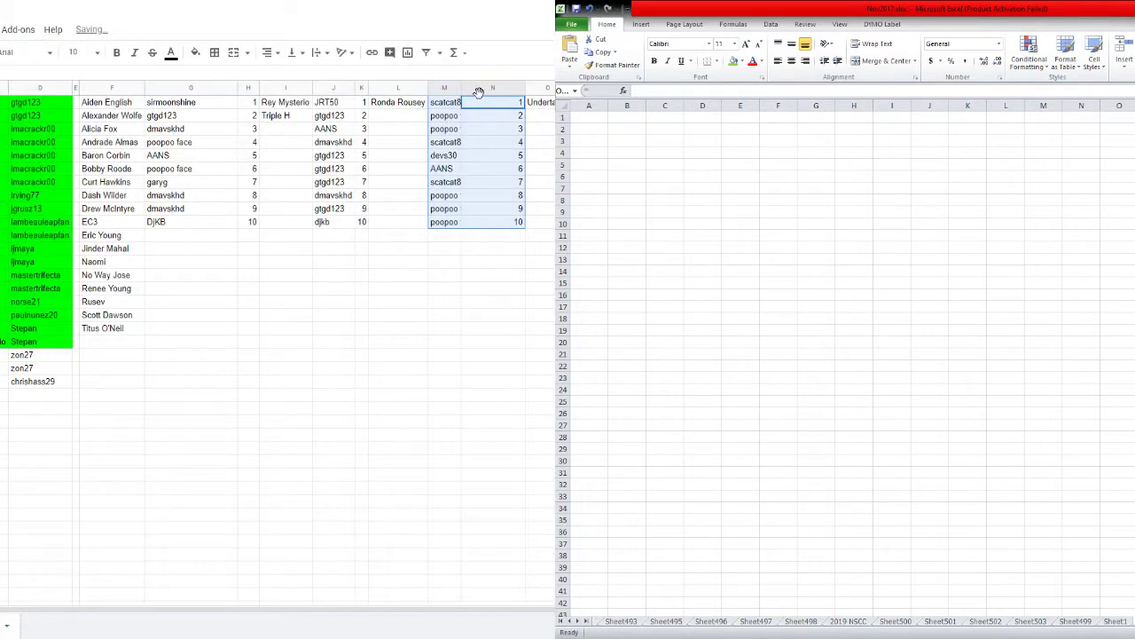
Auto-fit columns M and N, enlarge their text to 18, and widen column M for usernames.
{"action": "left_click_drag", "start_coordinate": [484, 88], "coordinate": [461, 89]}
{"action": "double_click", "coordinate": [461, 90]}
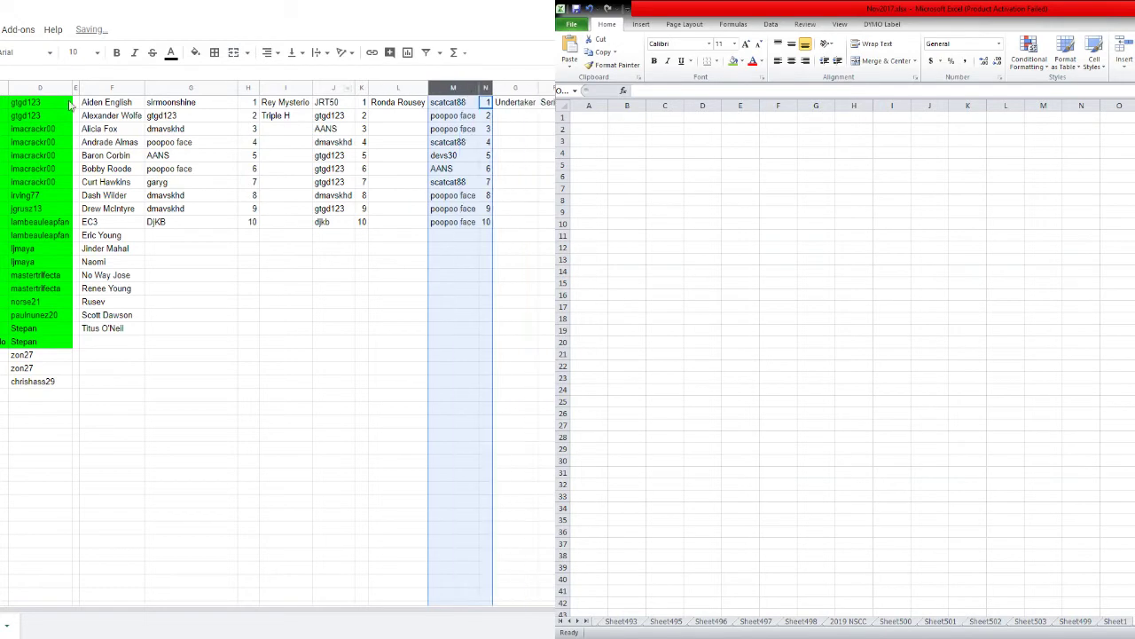
{"action": "left_click", "coordinate": [78, 53]}
{"action": "left_click", "coordinate": [77, 236]}
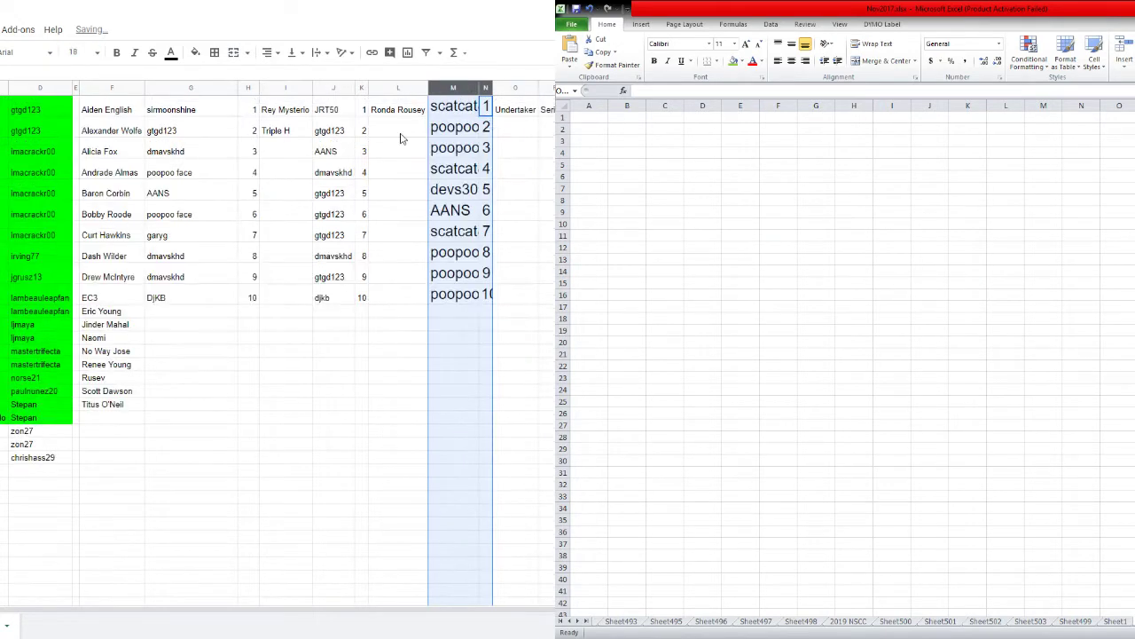
{"action": "left_click", "coordinate": [452, 147]}
{"action": "left_click", "coordinate": [478, 89]}
{"action": "double_click", "coordinate": [490, 88]}
{"action": "left_click", "coordinate": [472, 129]}
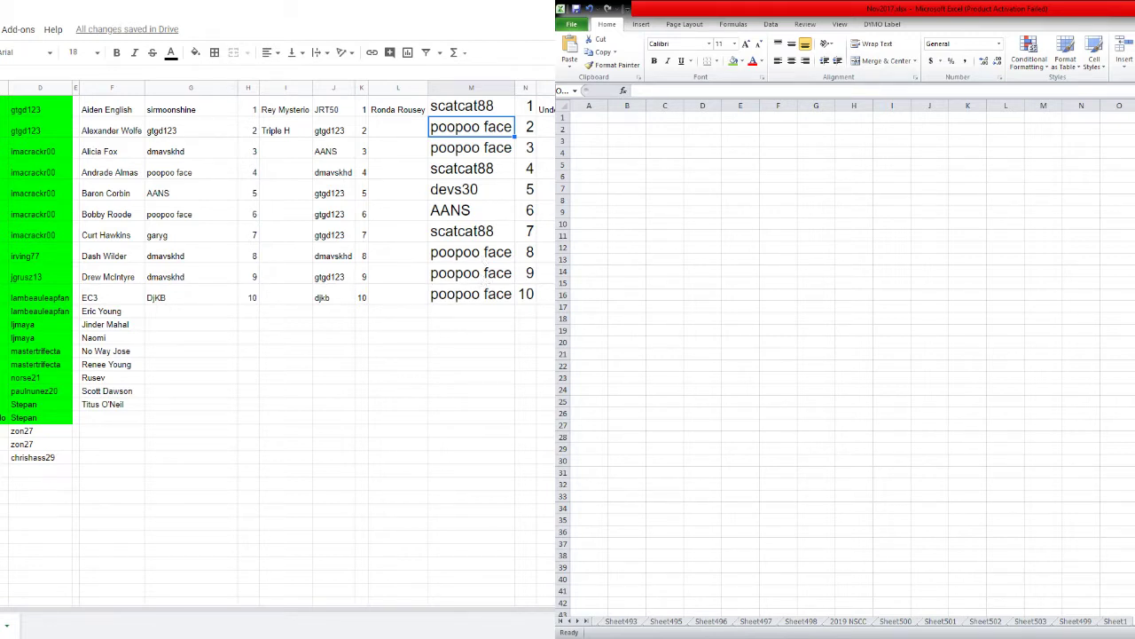
Set the whole sheet's text back to size 10 and go to the list randomizer.
{"action": "key", "text": "ctrl+a"}
{"action": "left_click", "coordinate": [80, 52]}
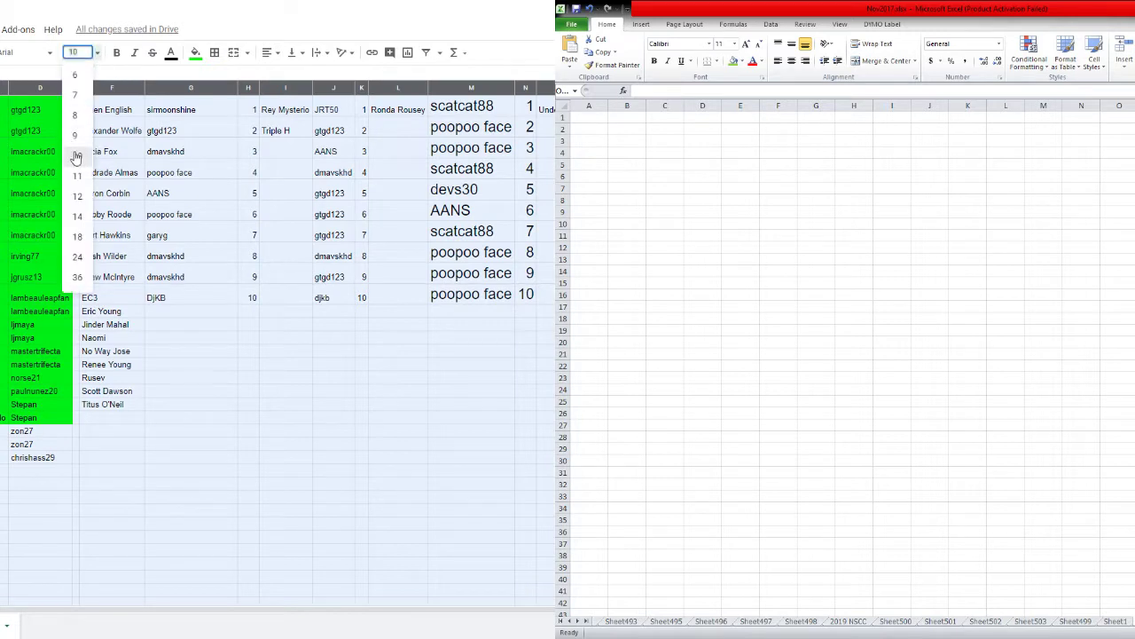
{"action": "left_click", "coordinate": [77, 156]}
{"action": "left_click", "coordinate": [213, 222]}
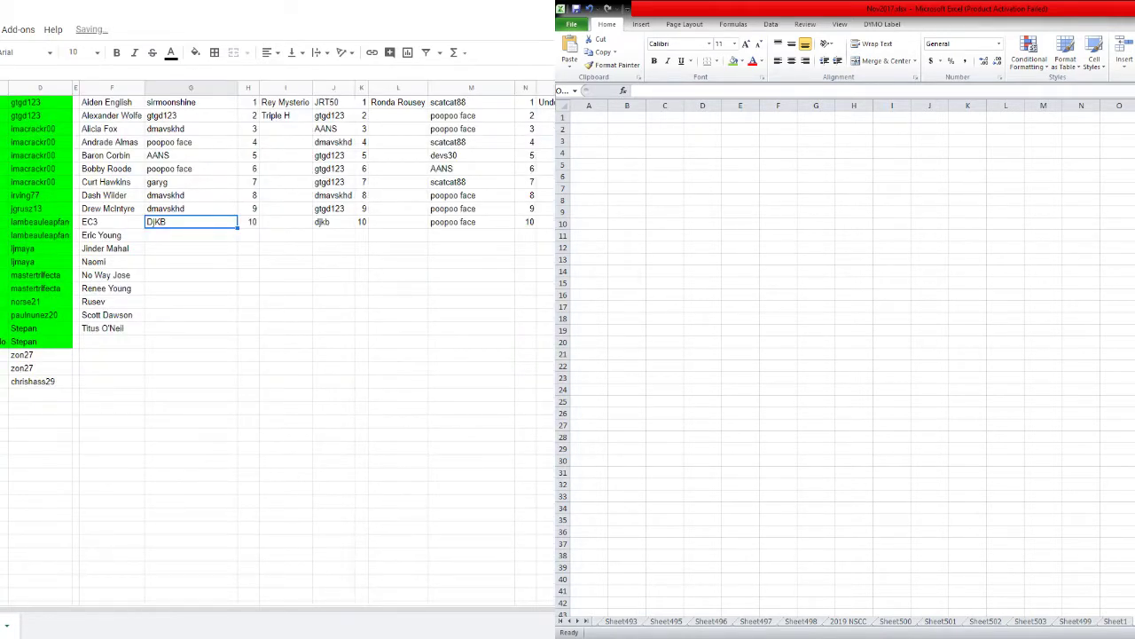
{"action": "key", "text": "ctrl+Tab"}
{"action": "key", "text": "ctrl+Tab"}
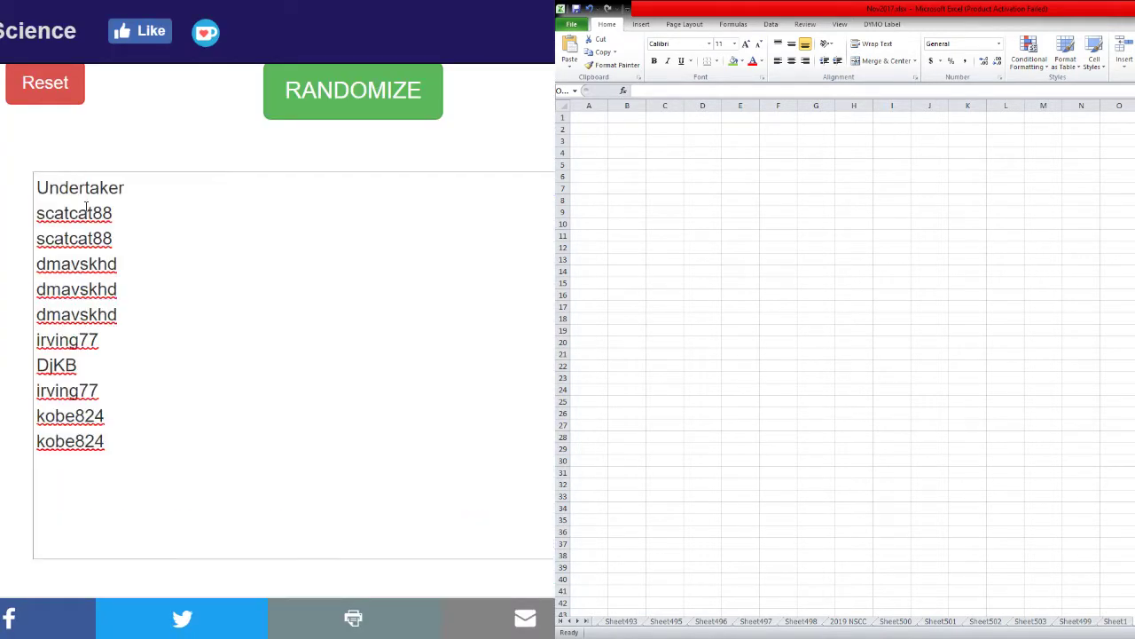
Delete the Undertaker line and select the remaining ten usernames.
{"action": "left_click", "coordinate": [140, 199]}
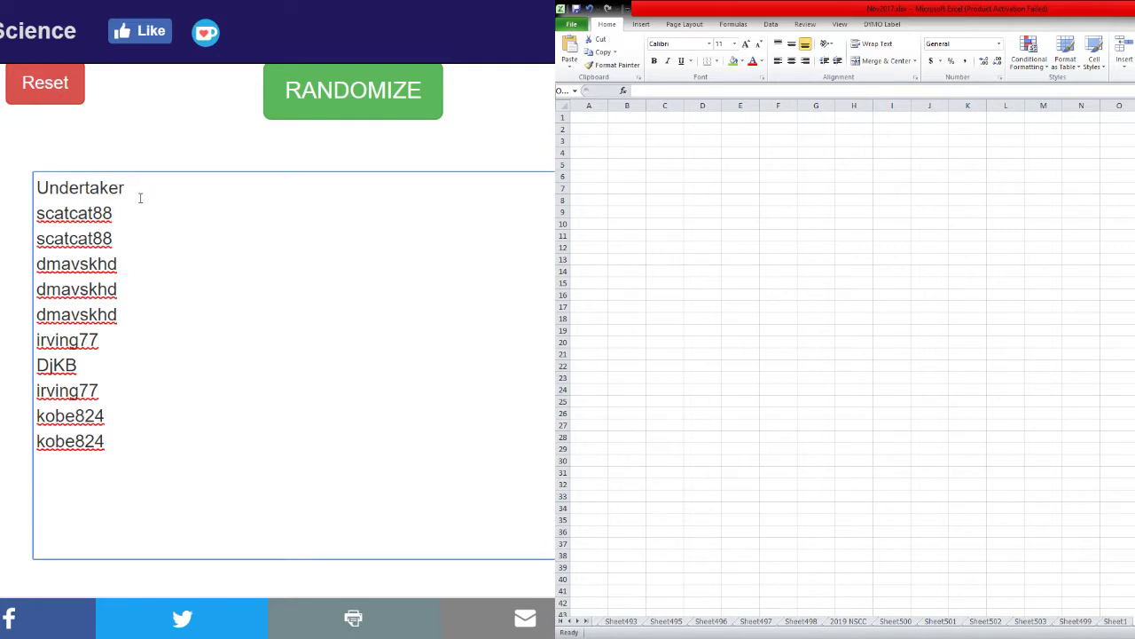
{"action": "triple_click", "coordinate": [141, 198]}
{"action": "key", "text": "BackSpace"}
{"action": "key", "text": "ctrl+a"}
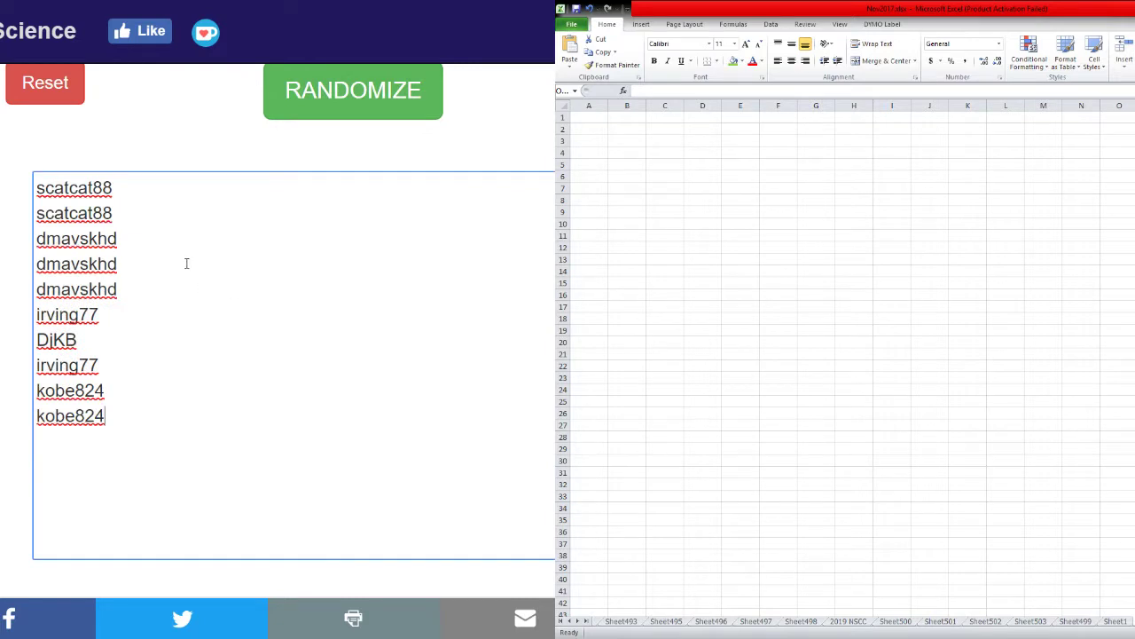
Shuffle the ten usernames repeatedly with RANDOMIZE.
{"action": "left_click", "coordinate": [302, 94]}
{"action": "left_click", "coordinate": [302, 94]}
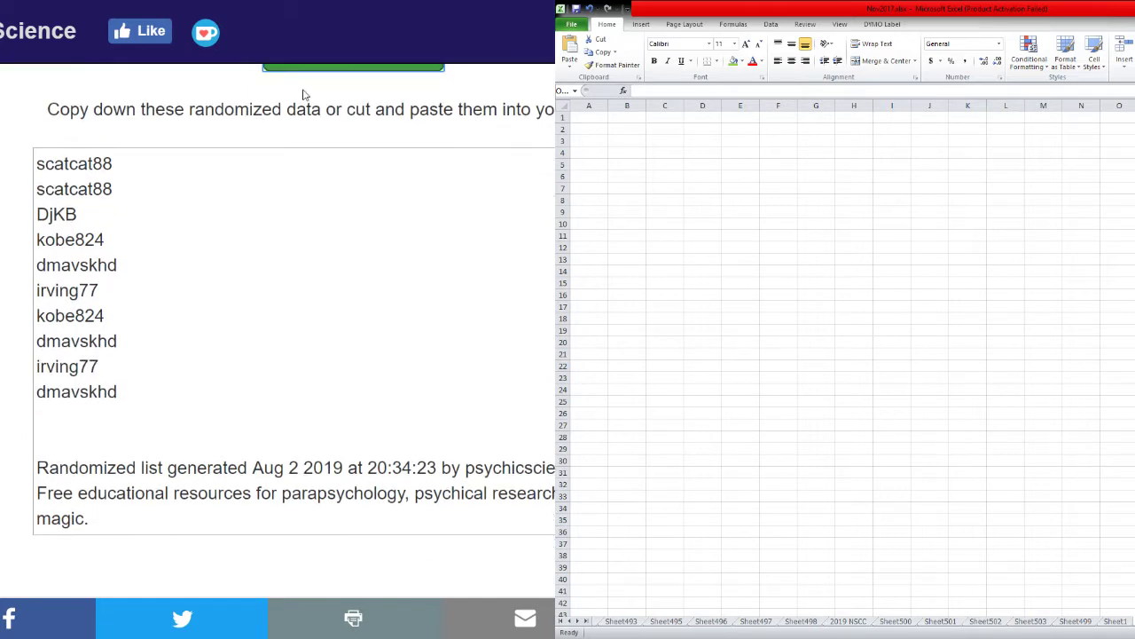
{"action": "left_click", "coordinate": [301, 94]}
{"action": "left_click", "coordinate": [302, 94]}
{"action": "left_click", "coordinate": [302, 94]}
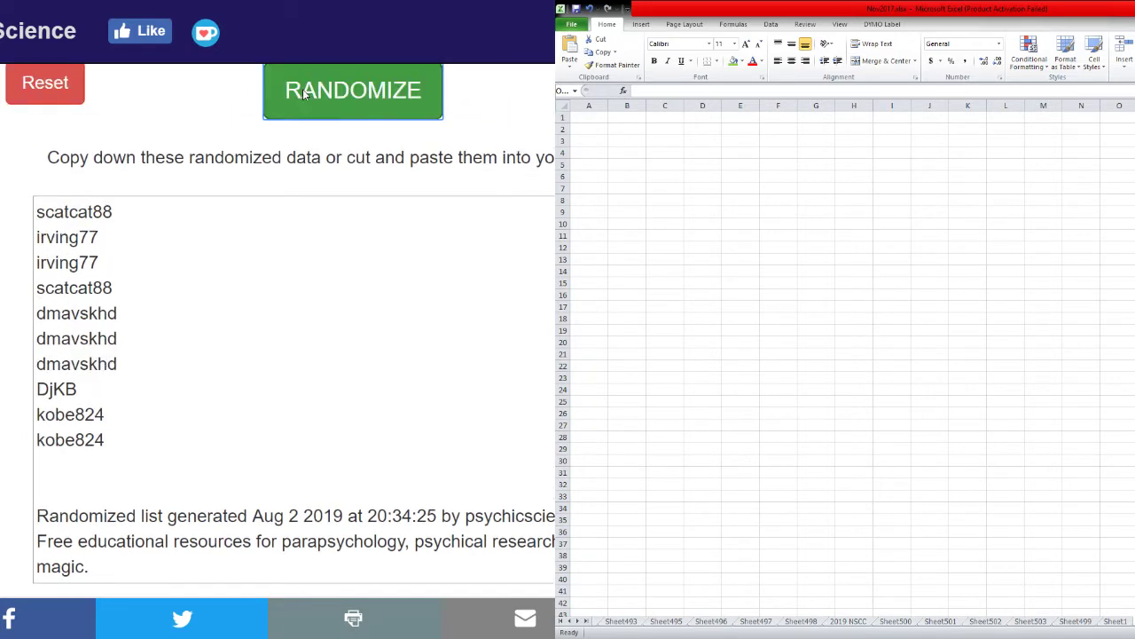
{"action": "left_click", "coordinate": [302, 94]}
{"action": "left_click", "coordinate": [303, 94]}
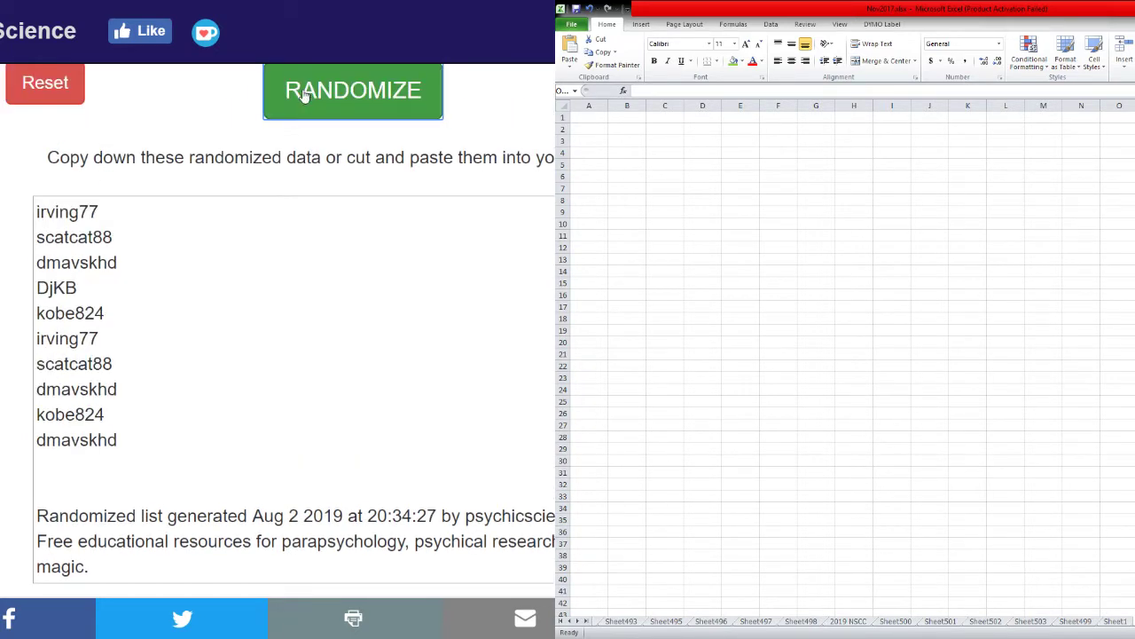
{"action": "left_click", "coordinate": [302, 94]}
{"action": "left_click", "coordinate": [302, 94]}
{"action": "left_click", "coordinate": [302, 94]}
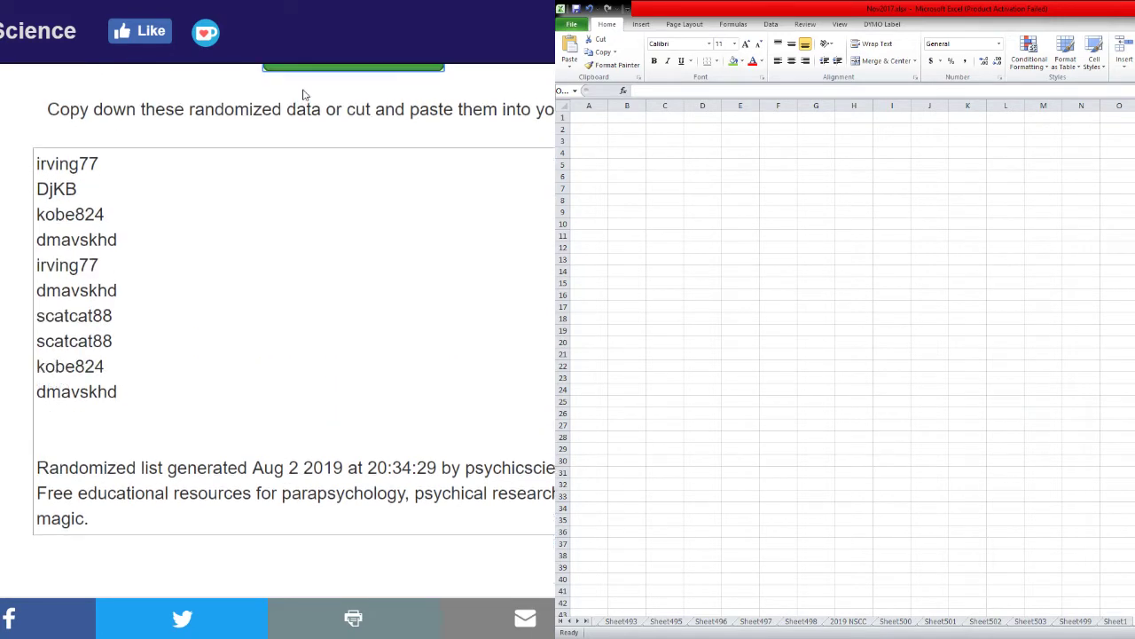
{"action": "left_click", "coordinate": [302, 94]}
{"action": "left_click", "coordinate": [303, 94]}
{"action": "left_click", "coordinate": [303, 94]}
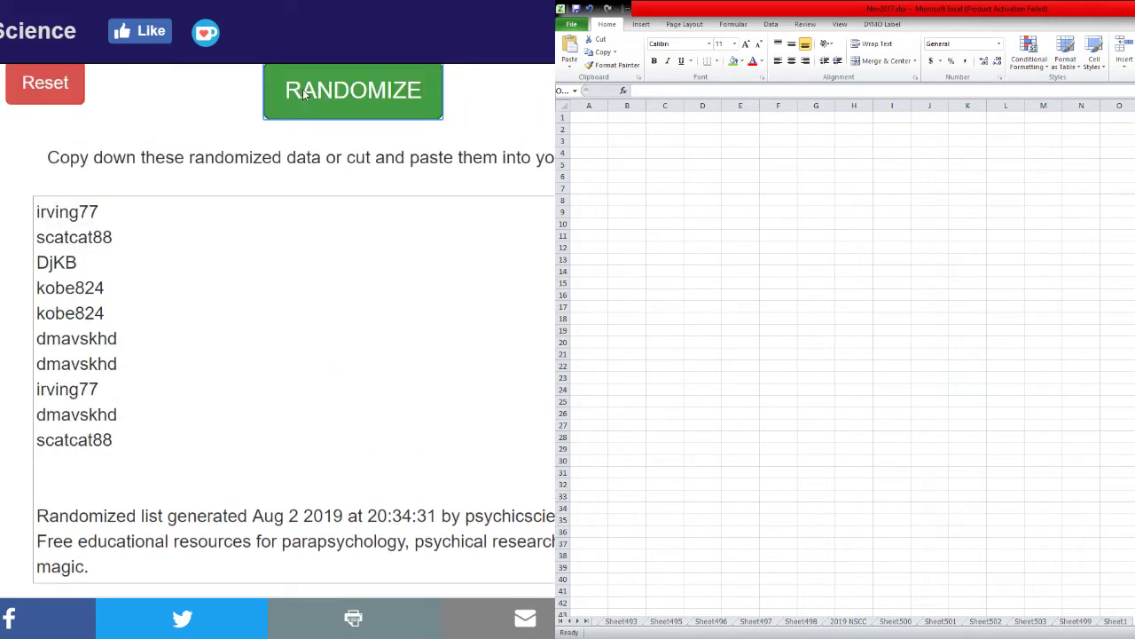
{"action": "left_click", "coordinate": [302, 94]}
Select and copy the shuffled username list, then clear the randomizer.
{"action": "left_click_drag", "start_coordinate": [38, 209], "coordinate": [140, 440]}
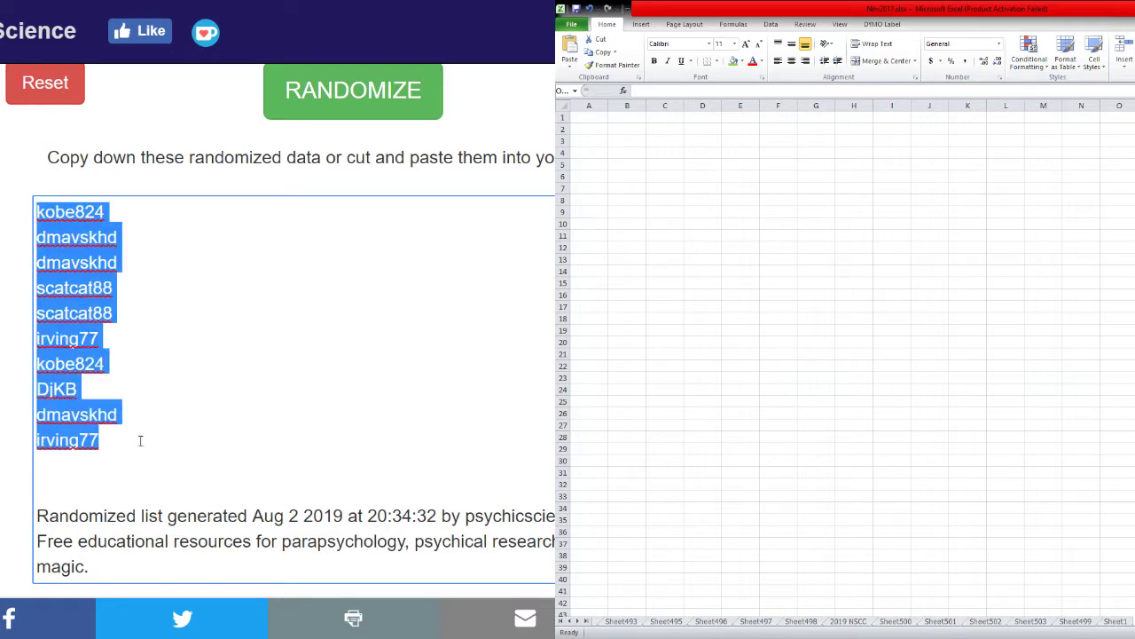
{"action": "key", "text": "alt+Tab"}
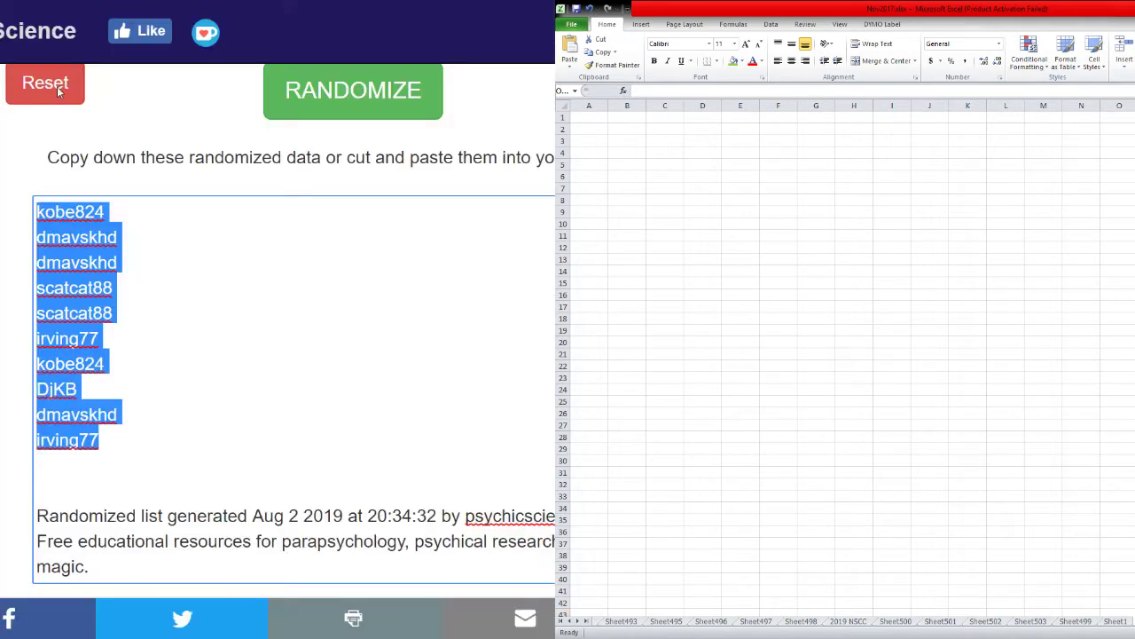
{"action": "left_click", "coordinate": [53, 84]}
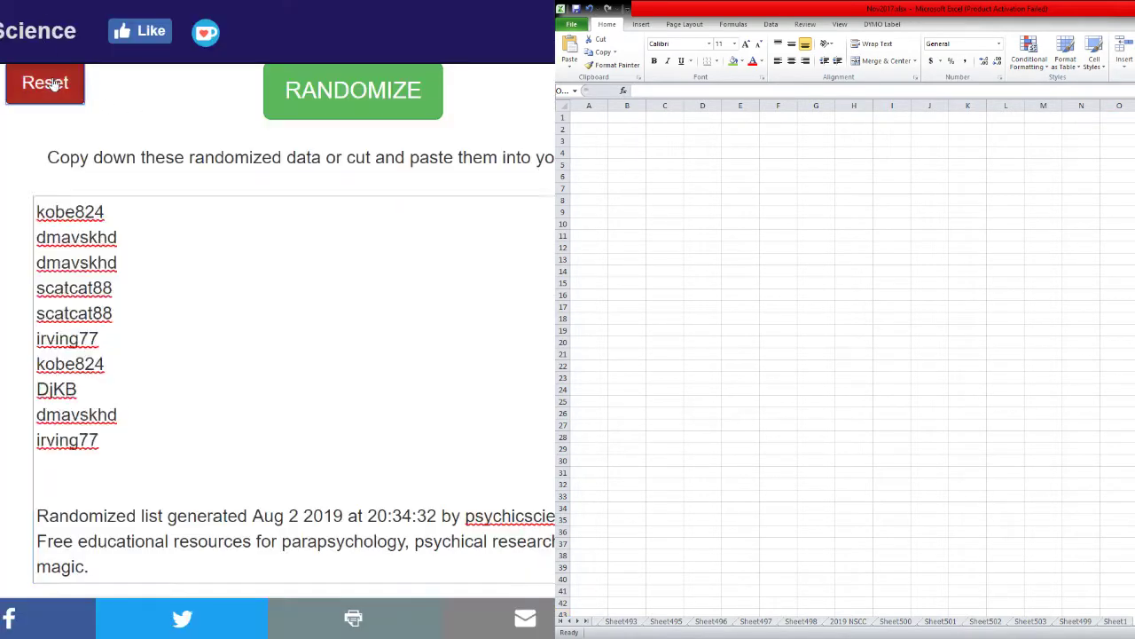
Enter the numbers 1 to 10 as the randomizer's new list.
{"action": "left_click", "coordinate": [317, 362]}
{"action": "type", "text": "1"}
{"action": "key", "text": "Return"}
{"action": "type", "text": "2"}
{"action": "key", "text": "Return"}
{"action": "type", "text": "3"}
{"action": "key", "text": "Return"}
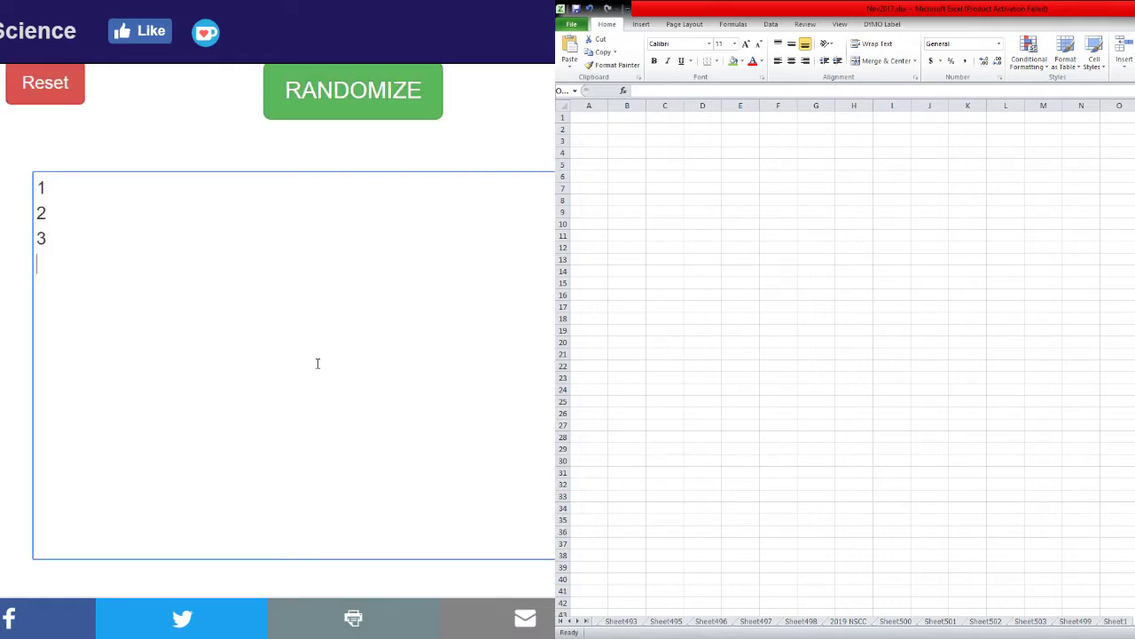
{"action": "type", "text": "4"}
{"action": "key", "text": "Return"}
{"action": "type", "text": "5"}
{"action": "key", "text": "Return"}
{"action": "type", "text": "66"}
{"action": "key", "text": "Return"}
{"action": "type", "text": "8"}
{"action": "key", "text": "Return"}
{"action": "type", "text": "9"}
{"action": "key", "text": "Return"}
{"action": "type", "text": "10"}
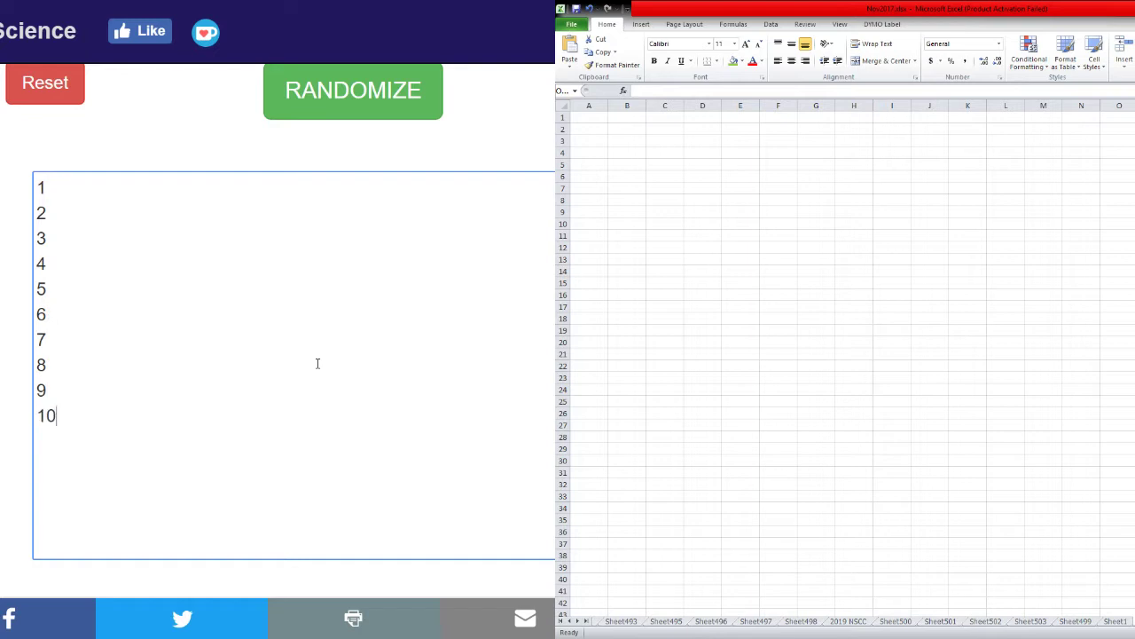
Randomize the list repeatedly until it reads 4, 5, 7, 2, 1, 9, 10, 3, 6, 8.
{"action": "left_click", "coordinate": [298, 104]}
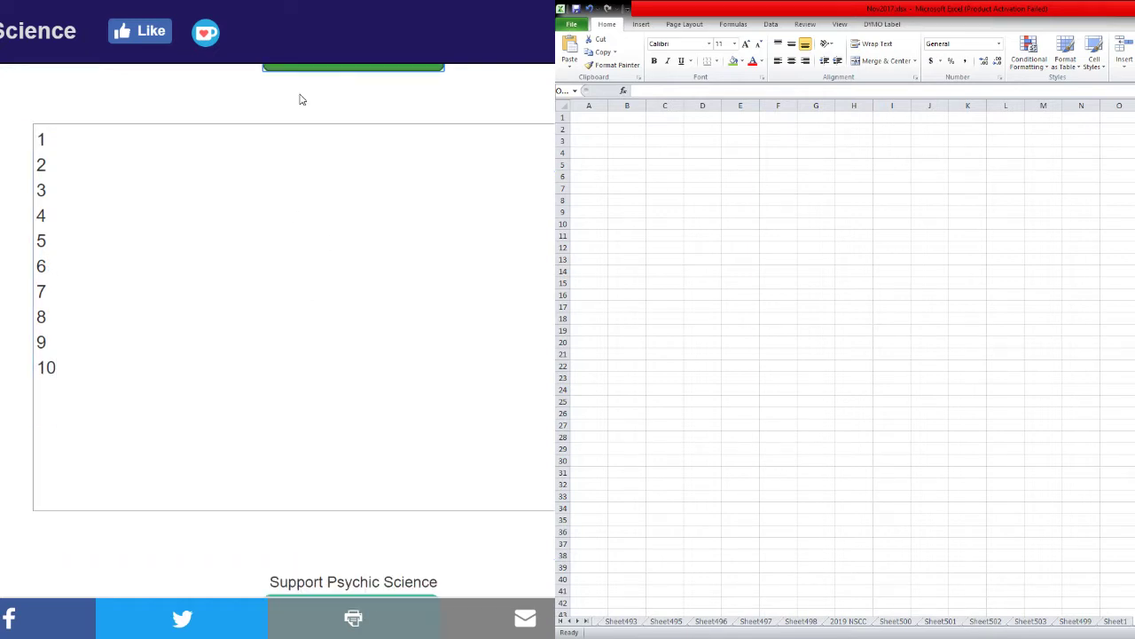
{"action": "left_click", "coordinate": [300, 99]}
{"action": "left_click", "coordinate": [299, 100]}
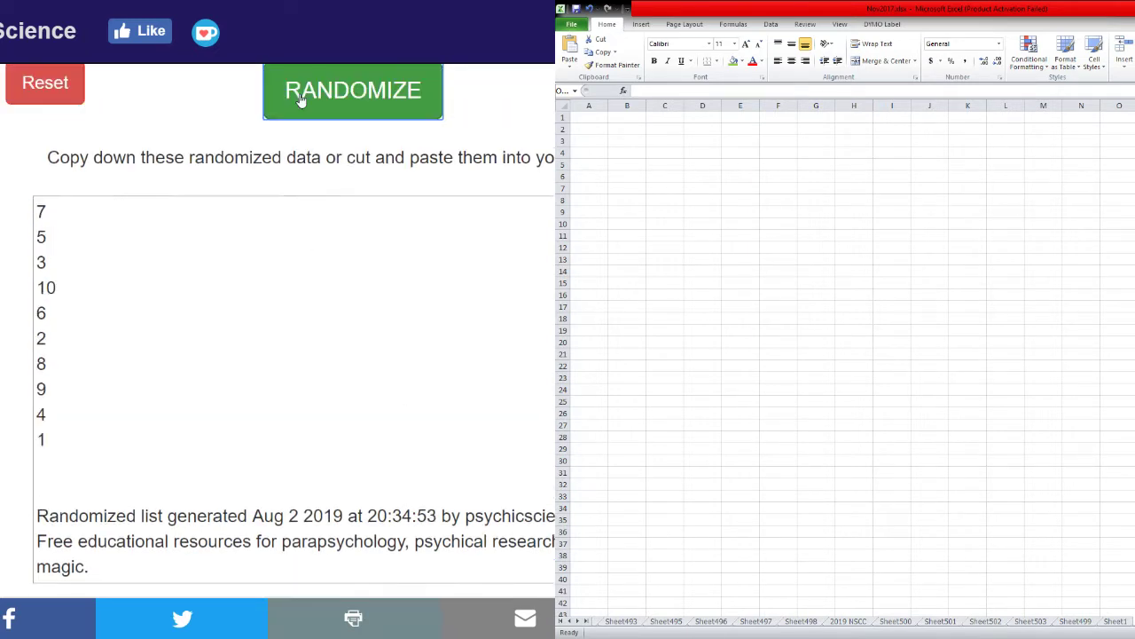
{"action": "left_click", "coordinate": [300, 99]}
{"action": "left_click", "coordinate": [299, 99]}
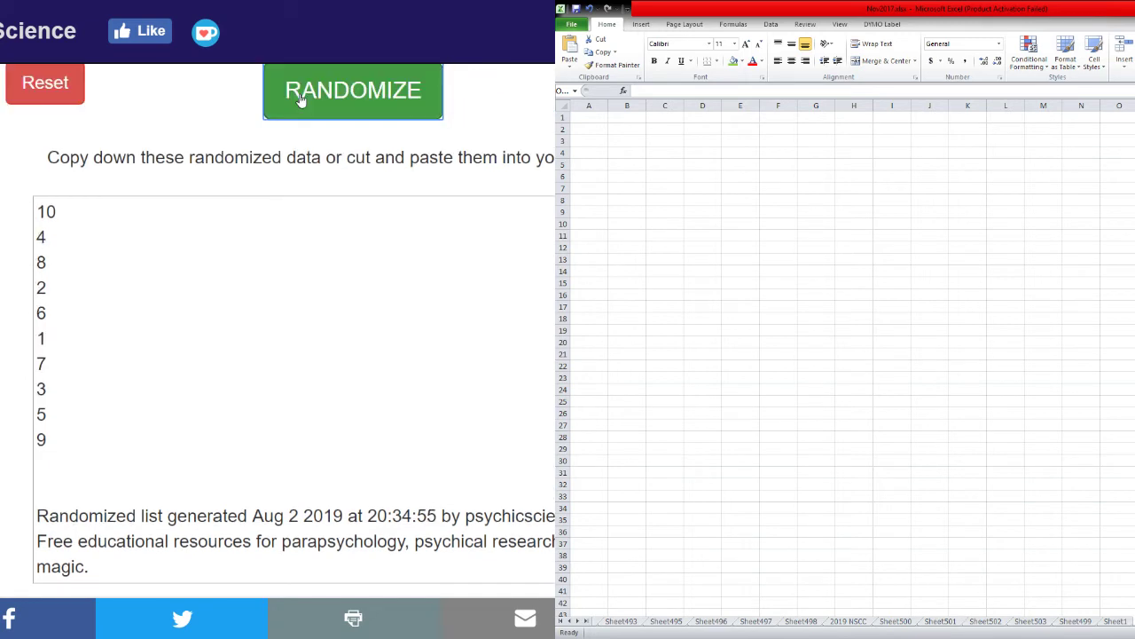
{"action": "left_click", "coordinate": [300, 100]}
{"action": "left_click", "coordinate": [300, 99]}
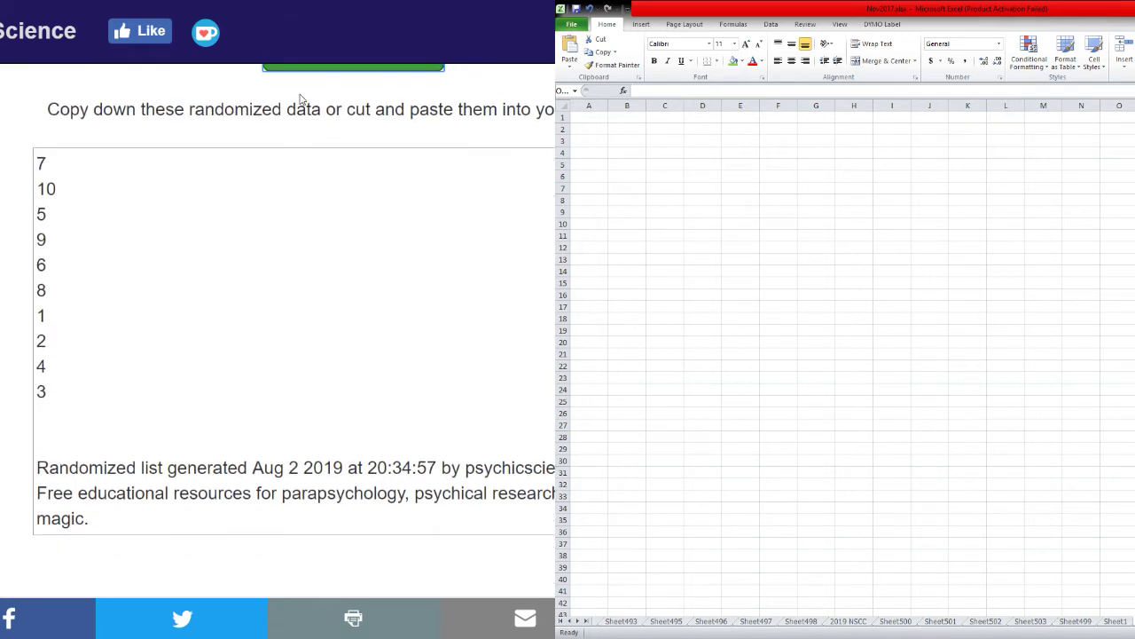
{"action": "left_click", "coordinate": [300, 100]}
{"action": "left_click", "coordinate": [300, 99]}
{"action": "left_click", "coordinate": [300, 99]}
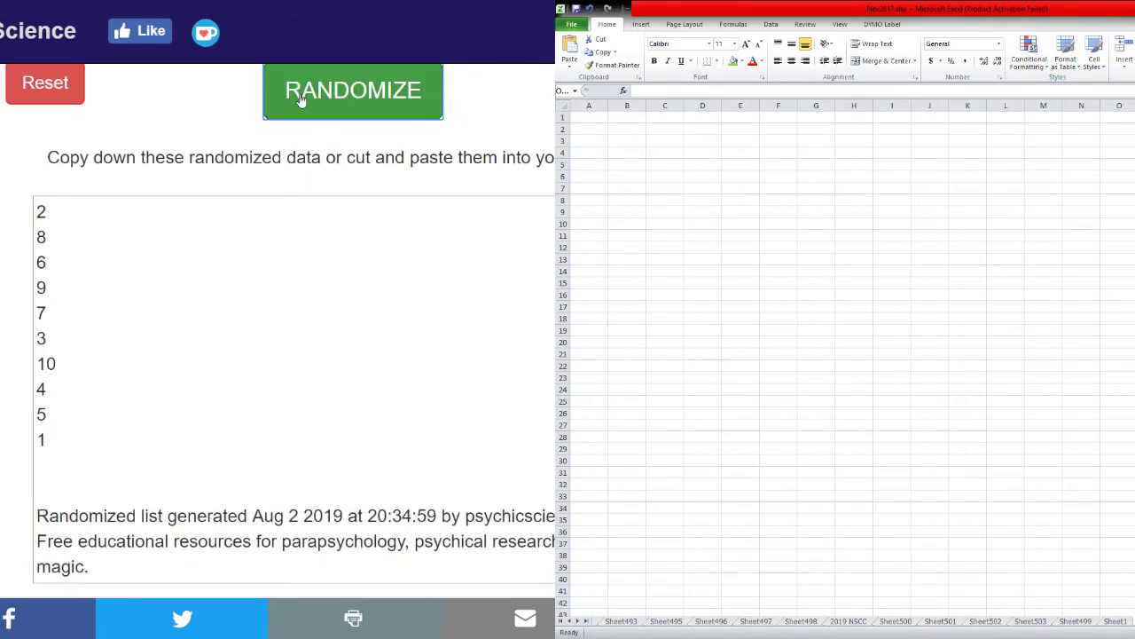
{"action": "left_click", "coordinate": [299, 99]}
{"action": "left_click", "coordinate": [300, 100]}
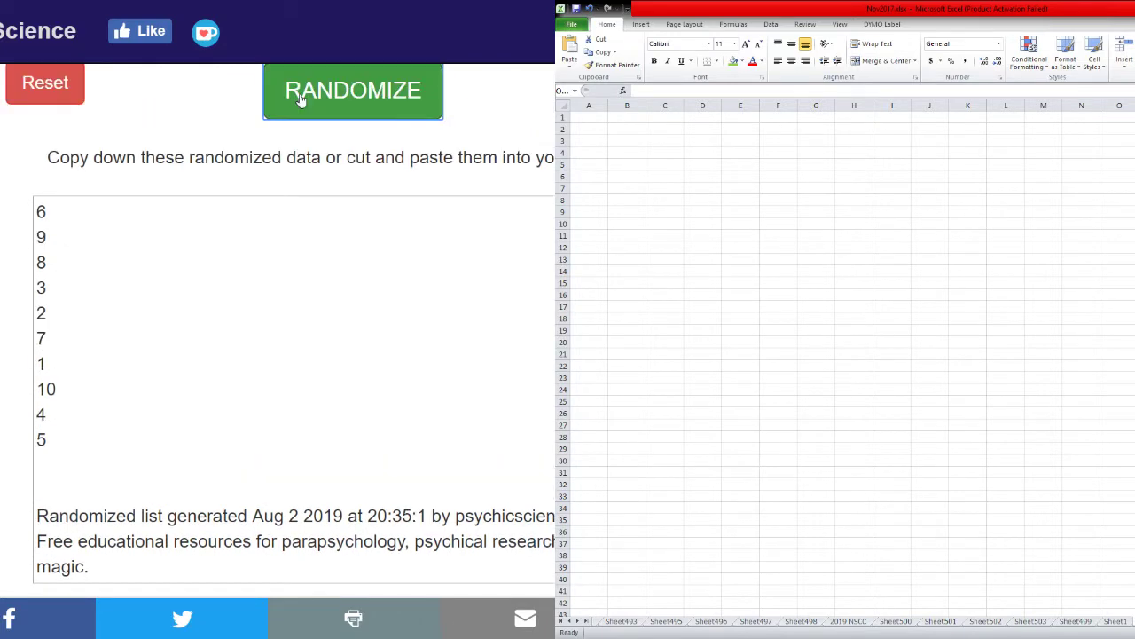
{"action": "left_click", "coordinate": [300, 99]}
Select and copy the shuffled number list, then return to Google Sheets.
{"action": "left_click_drag", "start_coordinate": [40, 236], "coordinate": [54, 438]}
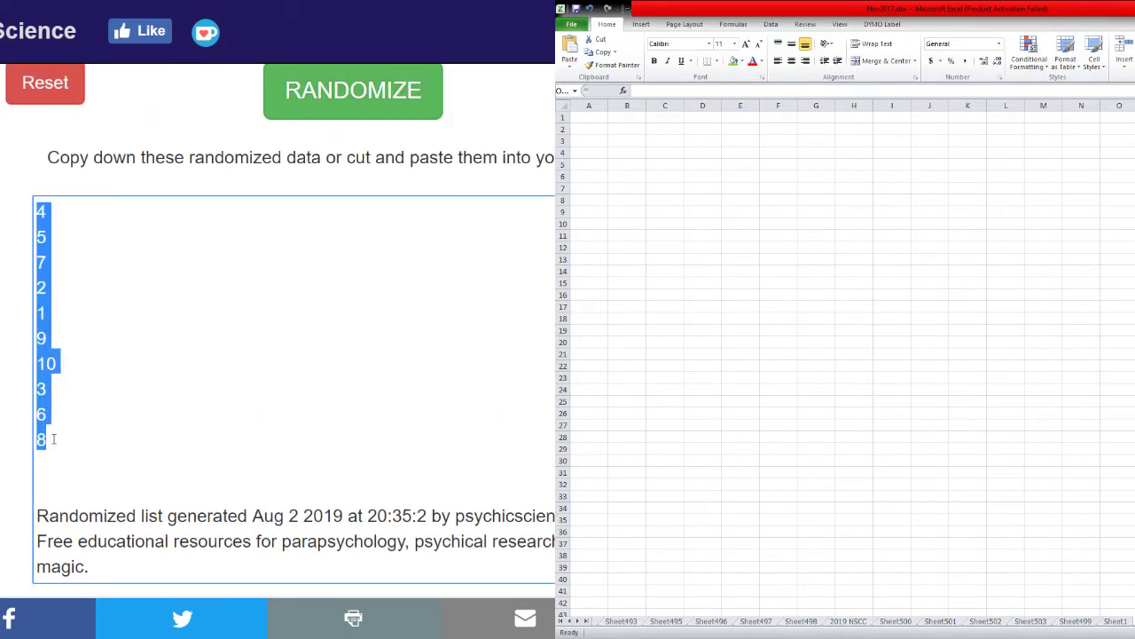
{"action": "key", "text": "alt+Tab"}
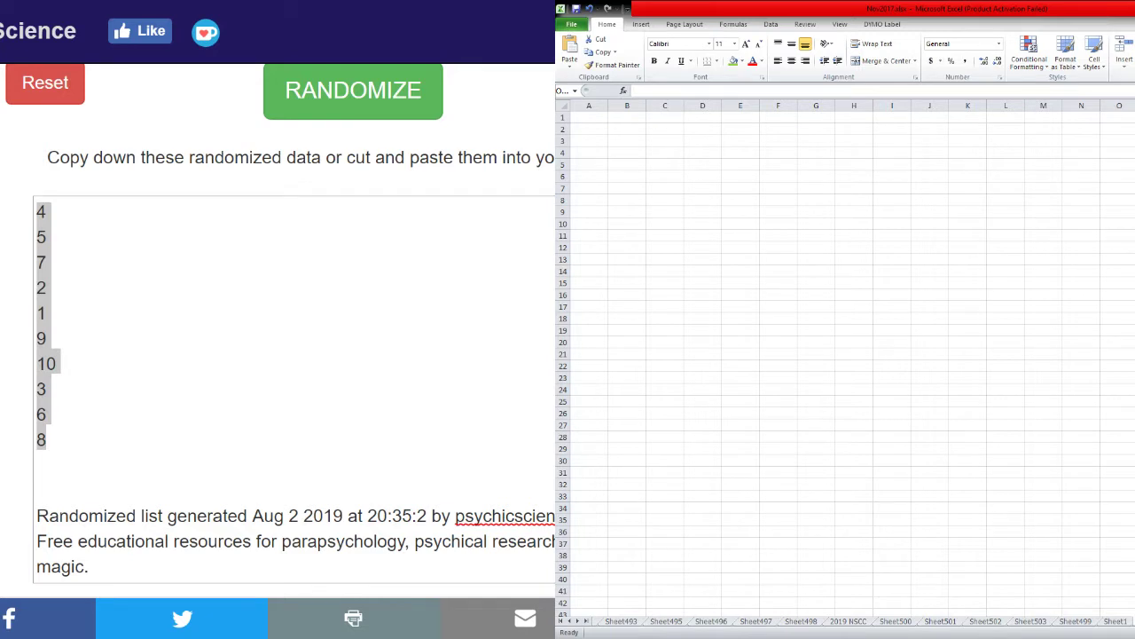
{"action": "key", "text": "alt+Tab"}
{"action": "key", "text": "ctrl+Tab"}
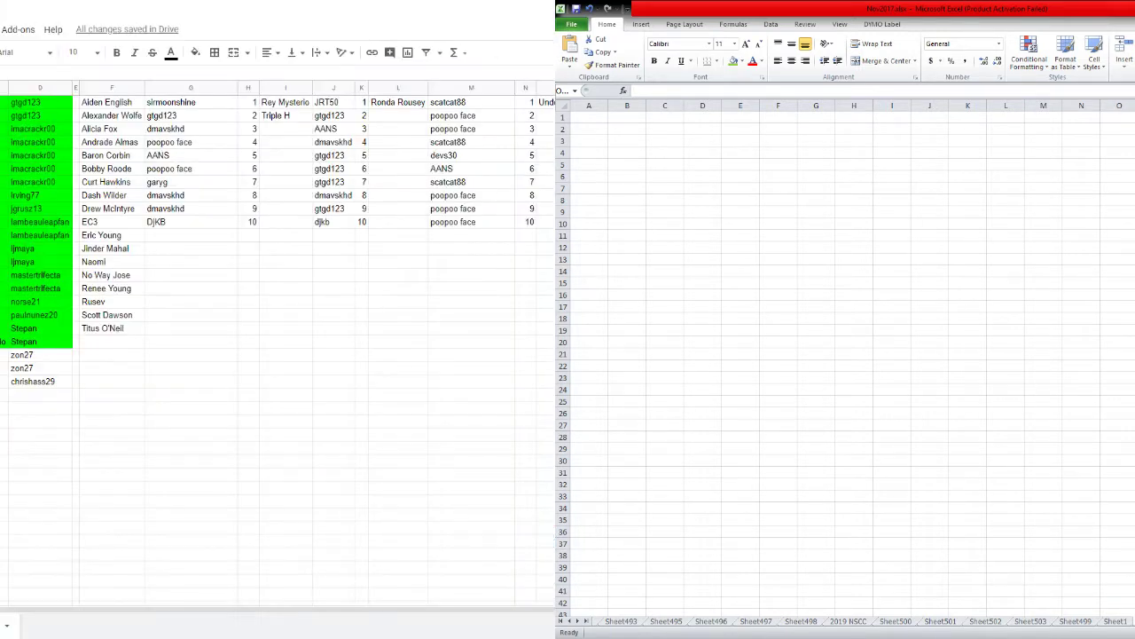
Paste the shuffled numbers, sort the range by column Q, and set font size 18.
{"action": "key", "text": "ctrl+v"}
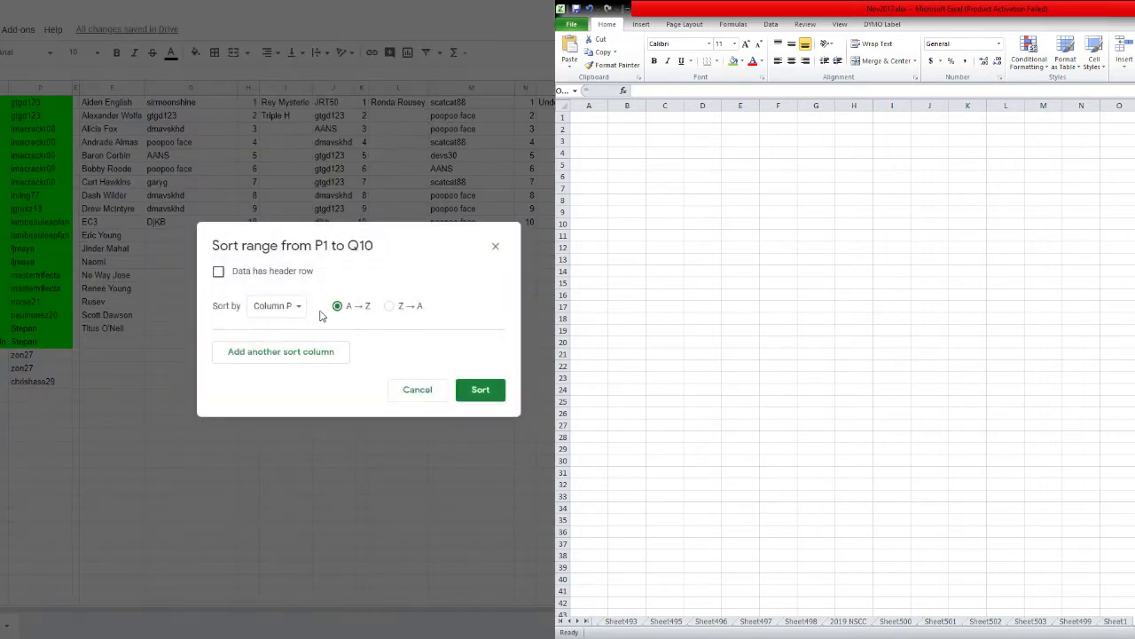
{"action": "left_click", "coordinate": [275, 305]}
{"action": "left_click", "coordinate": [286, 336]}
{"action": "left_click", "coordinate": [480, 389]}
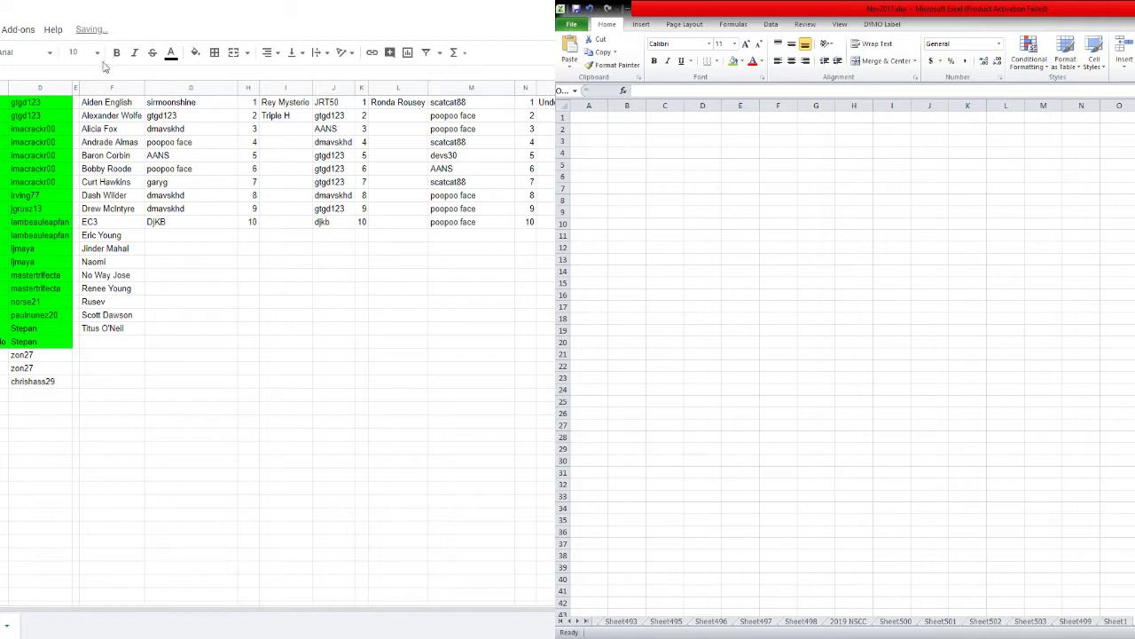
{"action": "left_click", "coordinate": [77, 53]}
{"action": "left_click", "coordinate": [79, 235]}
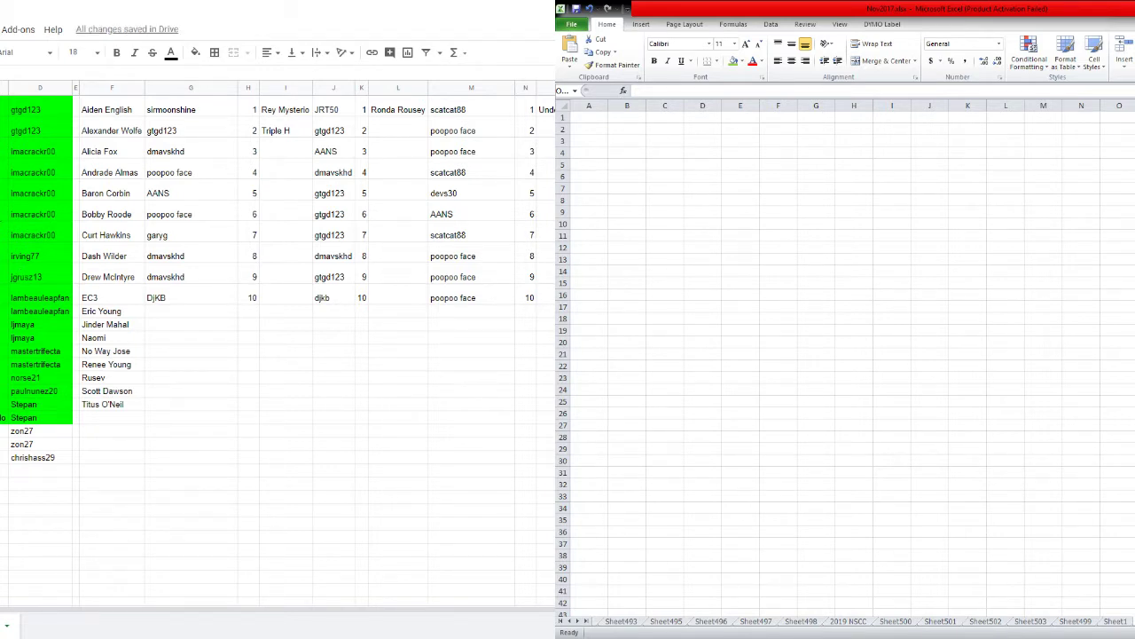
Set the whole sheet's font size back to 10.
{"action": "key", "text": "ctrl+a"}
{"action": "left_click", "coordinate": [87, 52]}
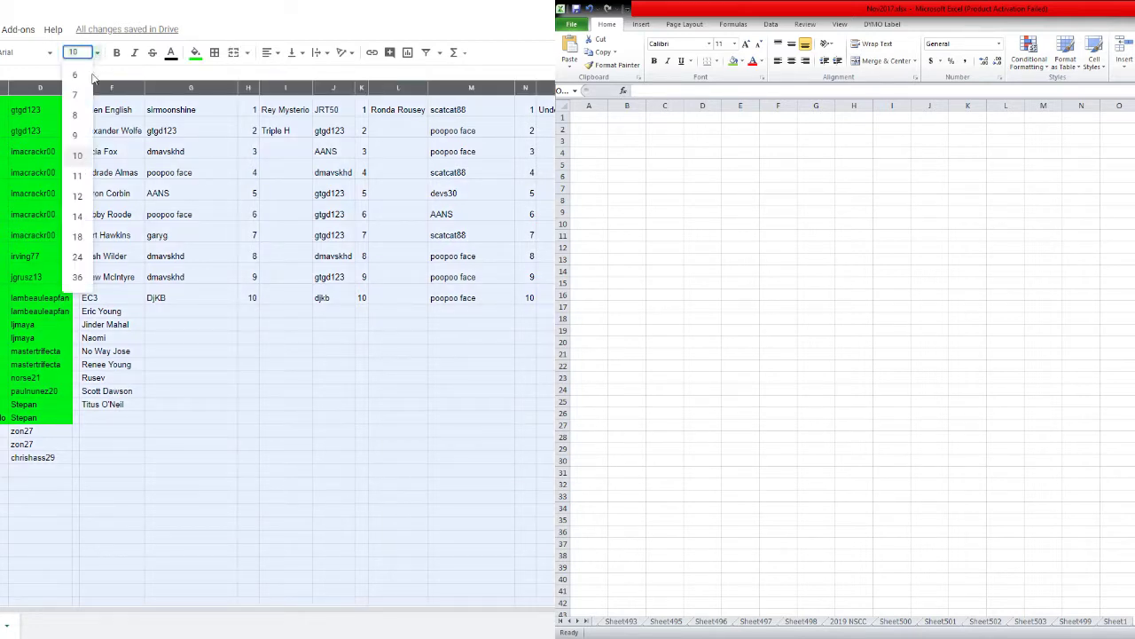
{"action": "left_click", "coordinate": [75, 163]}
{"action": "left_click", "coordinate": [174, 197]}
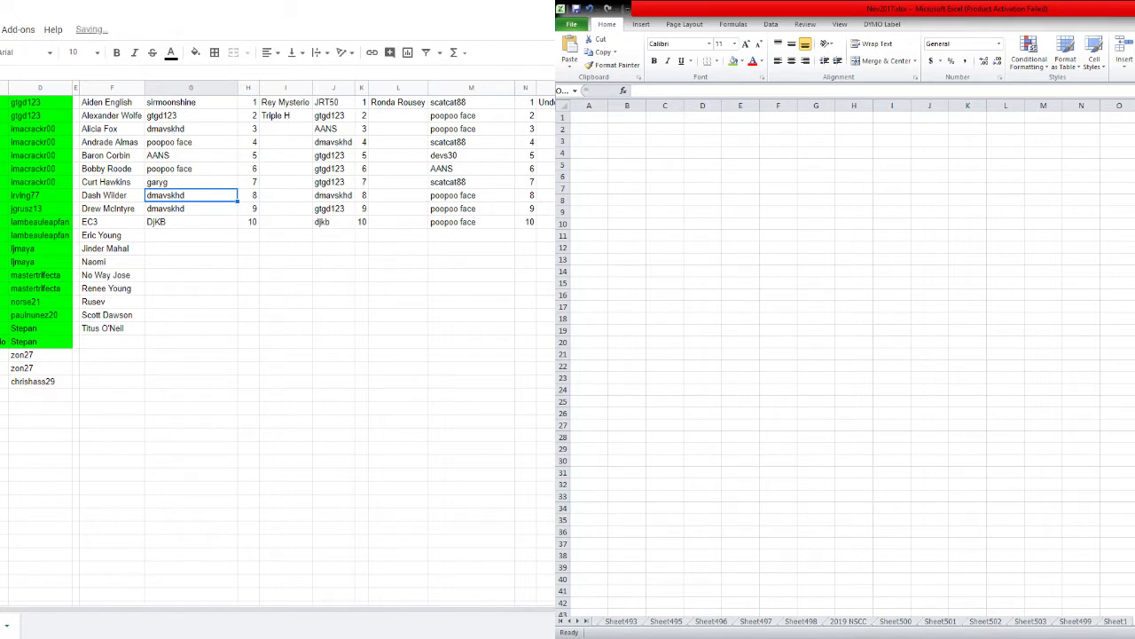
Copy the filled usernames in column D, then delete them from the column.
{"action": "left_click", "coordinate": [40, 87]}
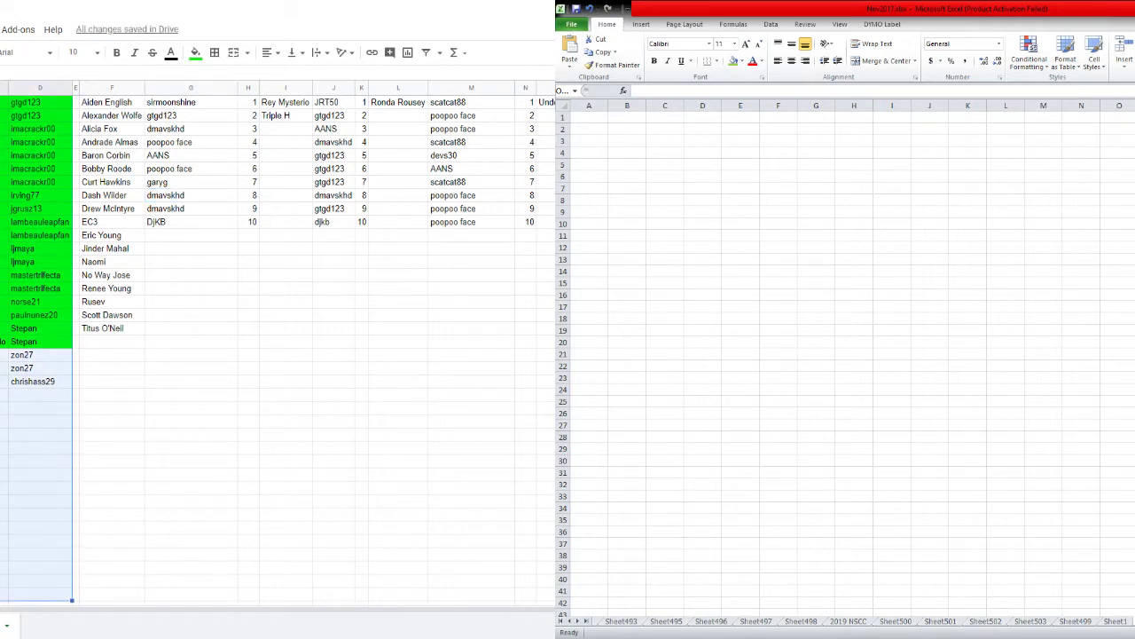
{"action": "key", "text": "ctrl+shift+Down"}
{"action": "key", "text": "ctrl+c"}
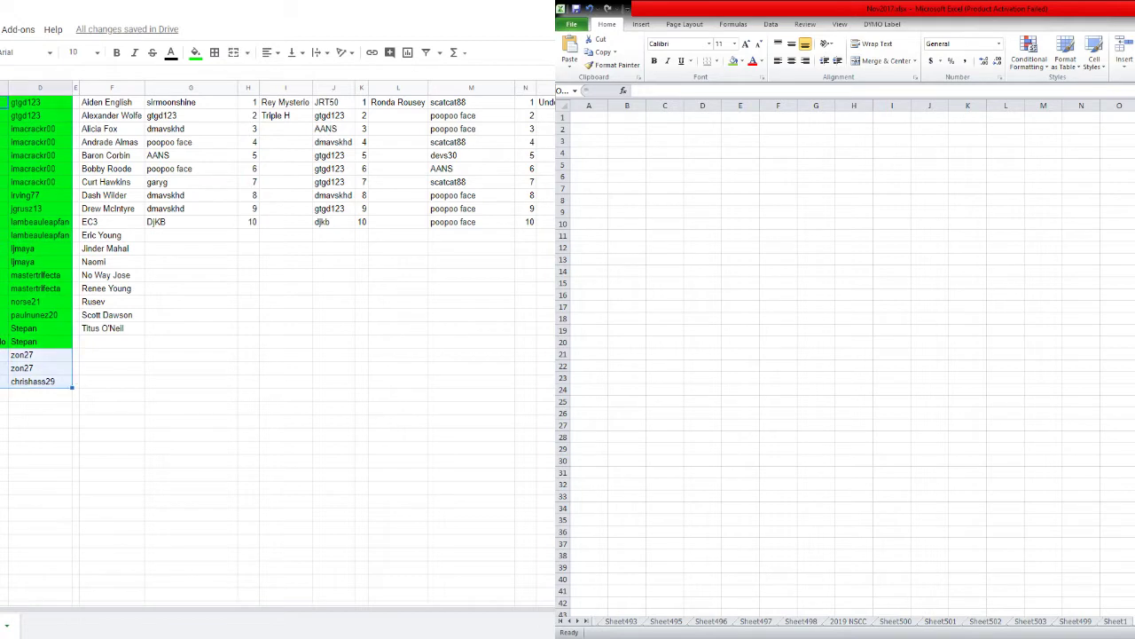
{"action": "scroll", "coordinate": [278, 231], "scroll_direction": "down", "scroll_amount": 1}
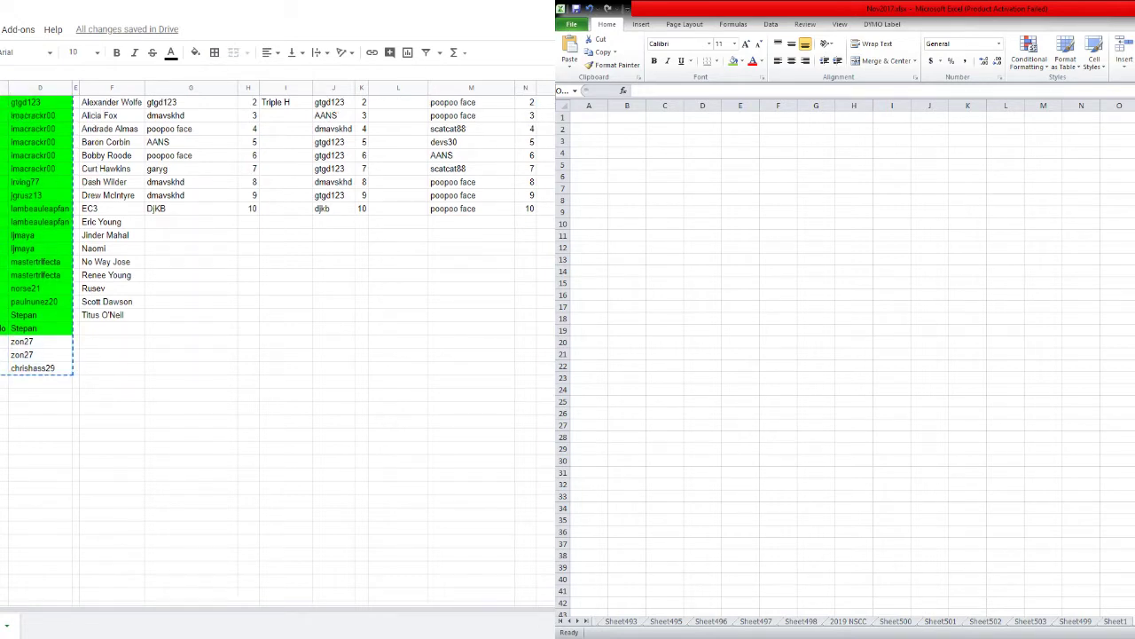
{"action": "key", "text": "Delete"}
{"action": "scroll", "coordinate": [318, 189], "scroll_direction": "up", "scroll_amount": 1}
Delete all remaining data on the sheet and apply a range sort.
{"action": "key", "text": "ctrl+a"}
{"action": "key", "text": "Delete"}
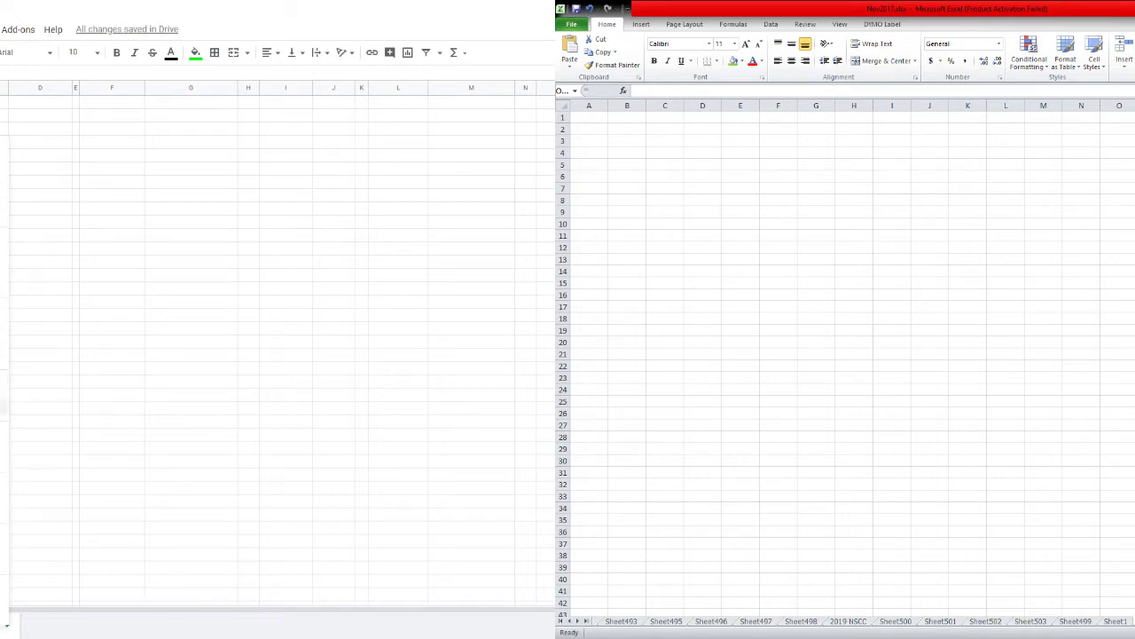
{"action": "left_click", "coordinate": [2, 399]}
{"action": "left_click", "coordinate": [475, 392]}
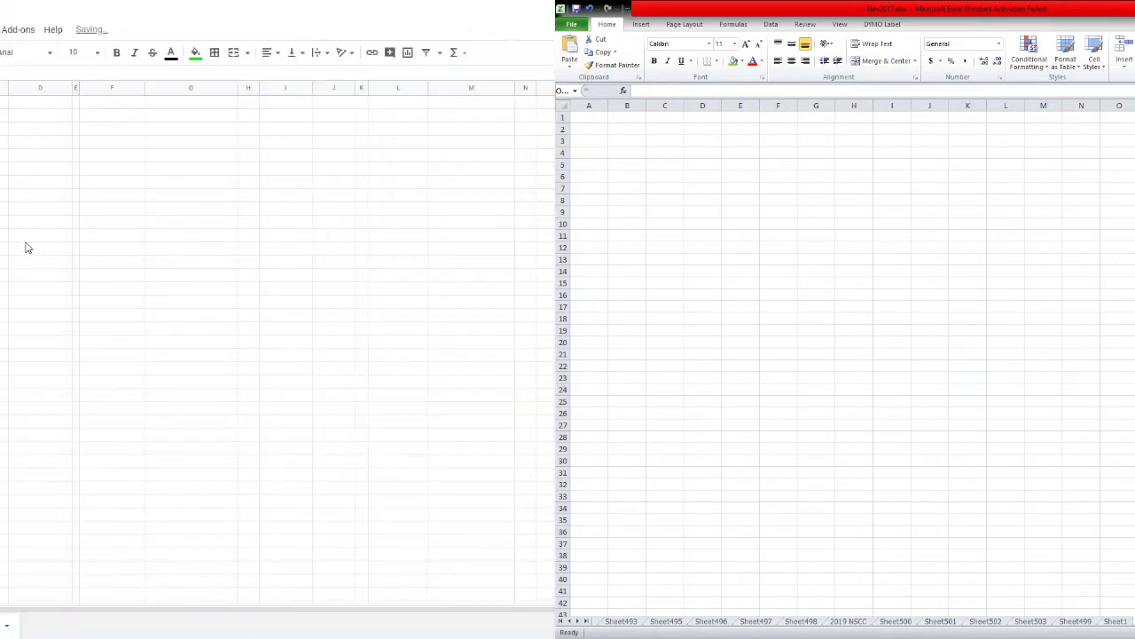
Undo to restore the F–N wrestler table and paste the copied usernames into column D.
{"action": "key", "text": "ctrl+z"}
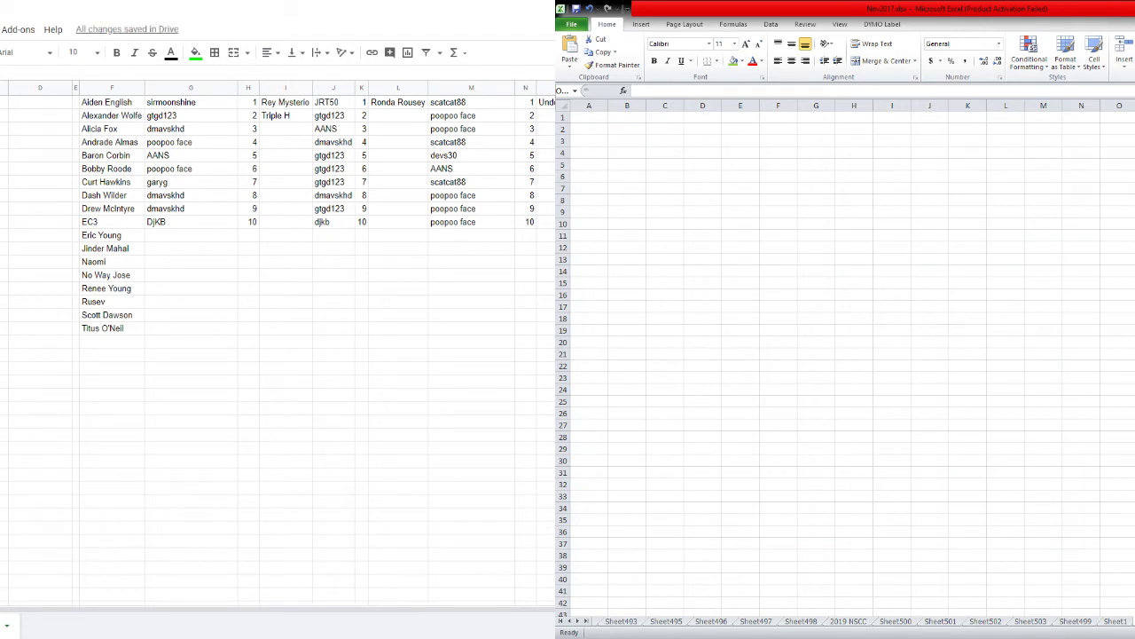
{"action": "key", "text": "ctrl+z"}
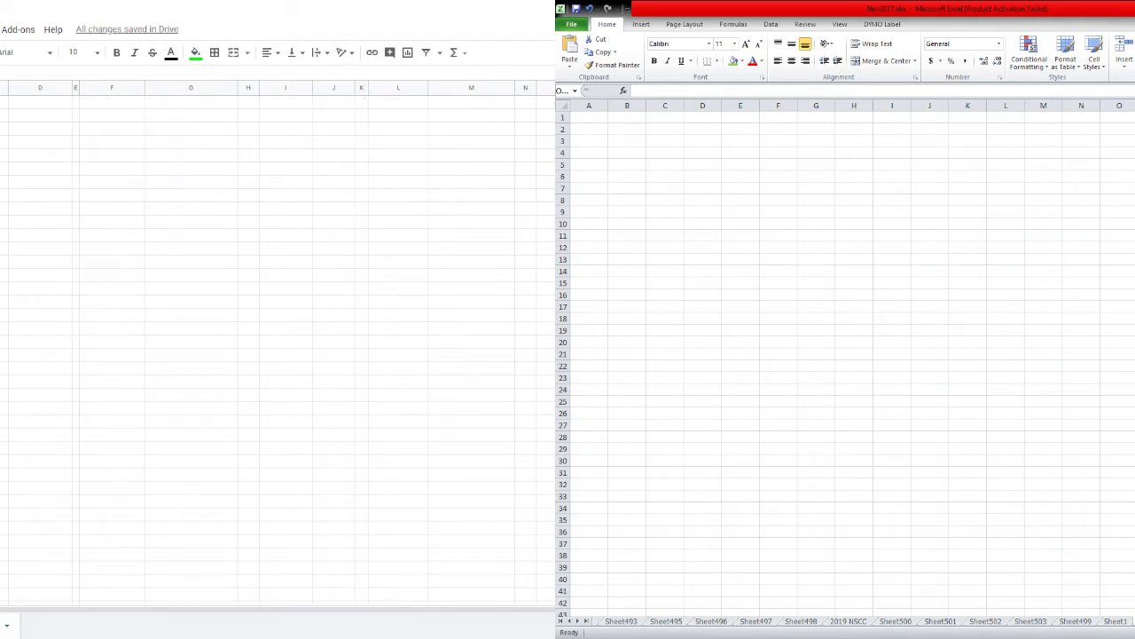
{"action": "key", "text": "ctrl+z"}
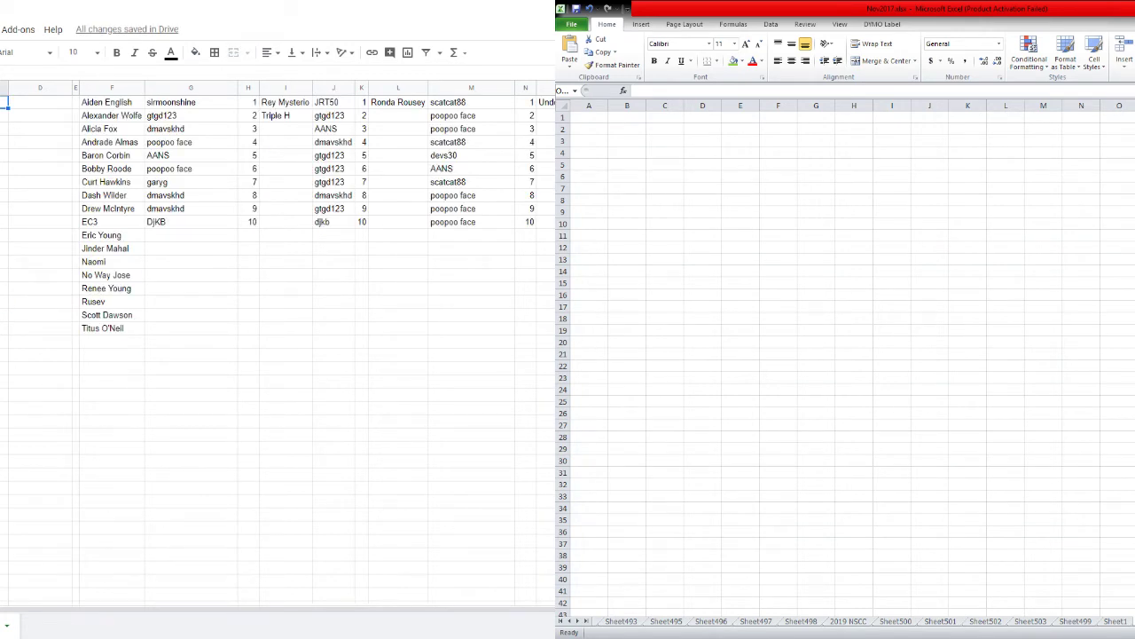
{"action": "key", "text": "ctrl+v"}
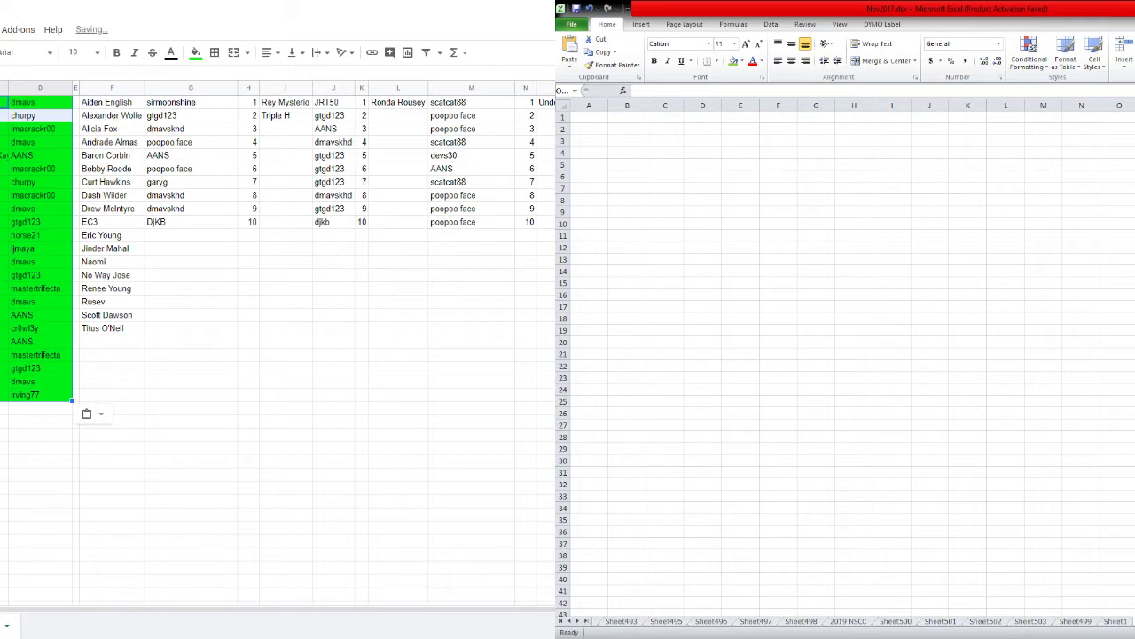
{"action": "left_click", "coordinate": [5, 315]}
{"action": "left_click", "coordinate": [5, 408]}
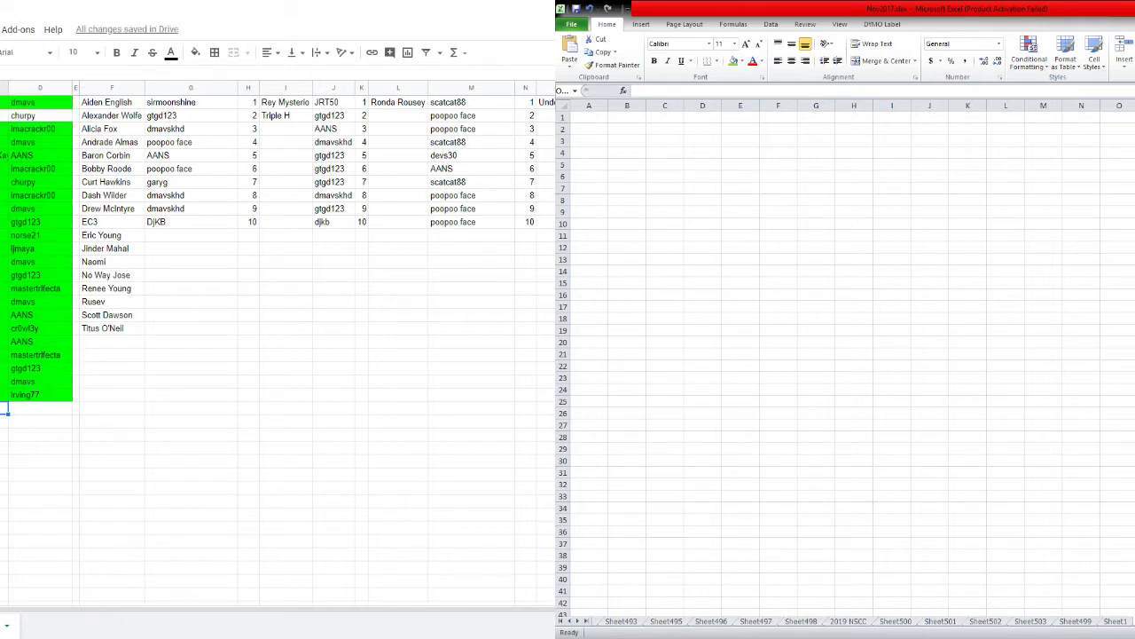
{"action": "left_click", "coordinate": [5, 528]}
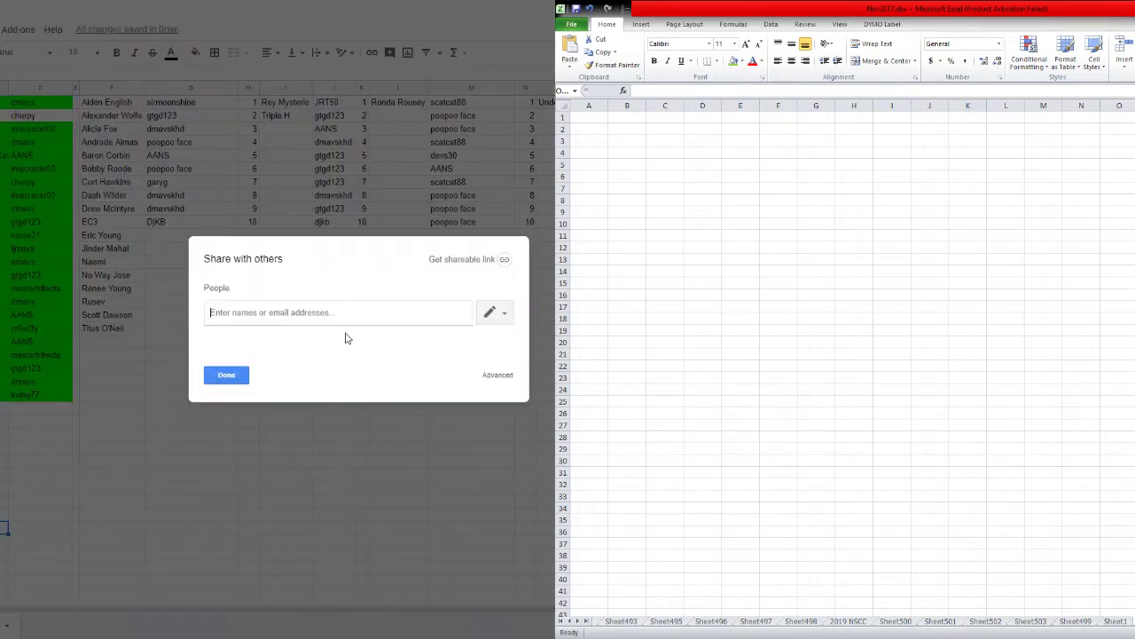
Enable view-only link sharing, copy the shareable link, and close the sharing dialog.
{"action": "left_click", "coordinate": [496, 260]}
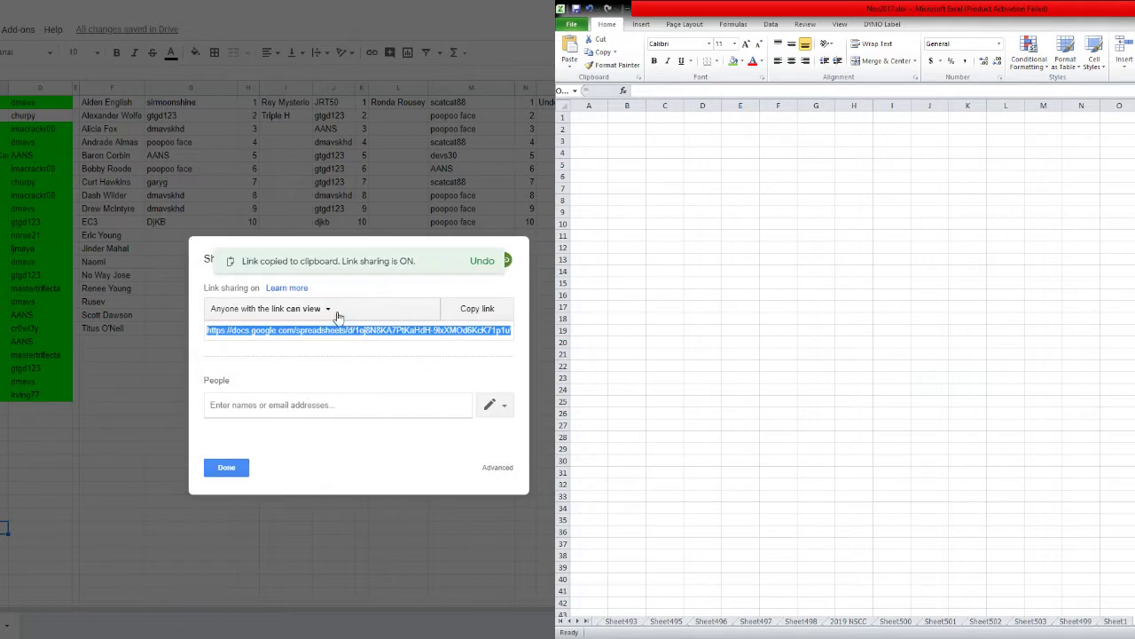
{"action": "left_click", "coordinate": [471, 316]}
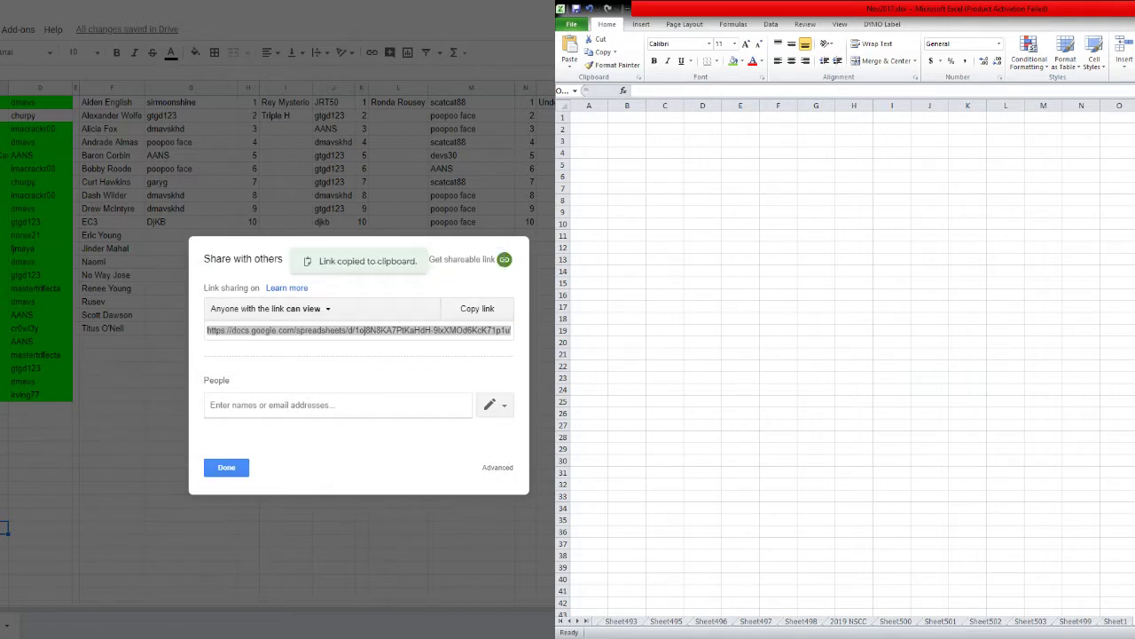
{"action": "left_click", "coordinate": [238, 471]}
{"action": "left_click", "coordinate": [264, 426]}
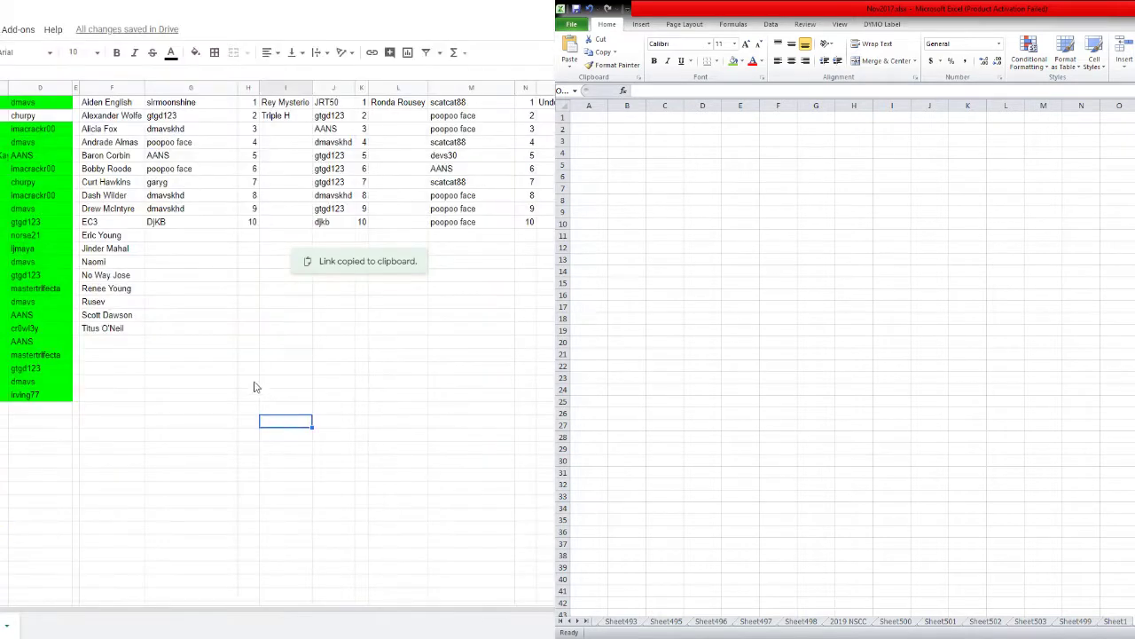
{"action": "left_click", "coordinate": [193, 371]}
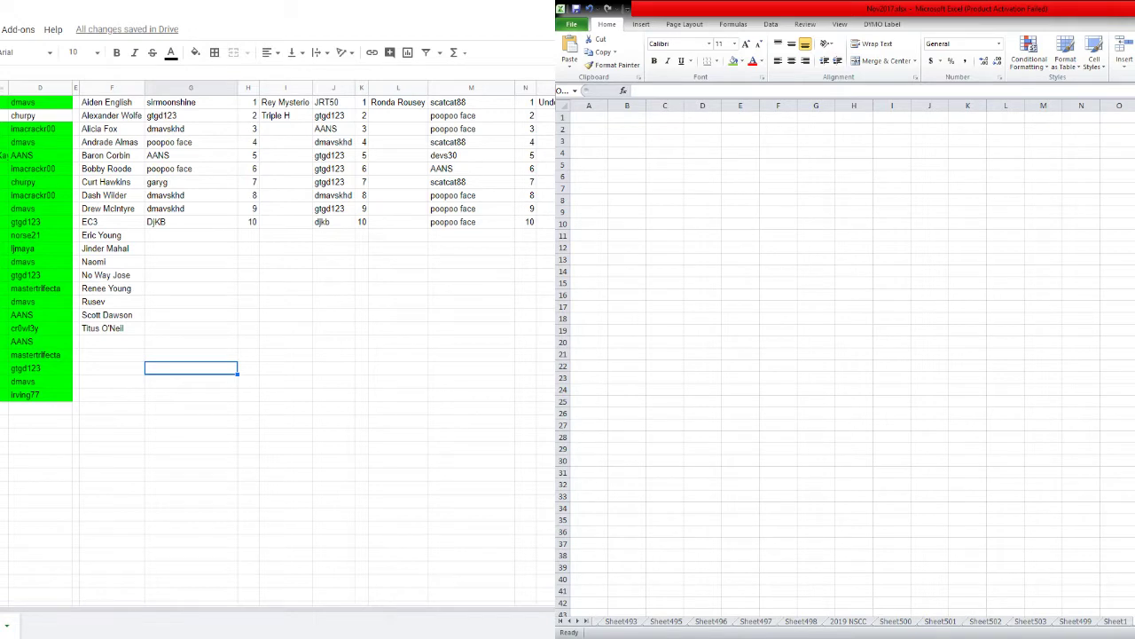
Paste the usernames into a block beside column C, then undo that paste.
{"action": "left_click", "coordinate": [5, 87]}
{"action": "left_click", "coordinate": [4, 301]}
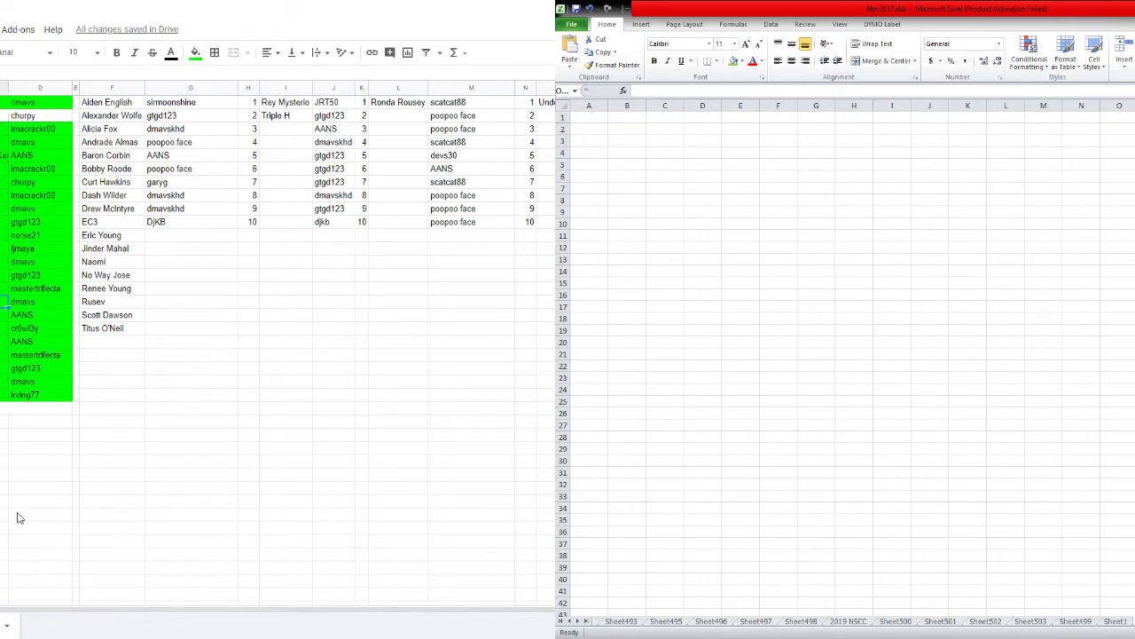
{"action": "key", "text": "shift+Left"}
{"action": "right_click", "coordinate": [35, 414]}
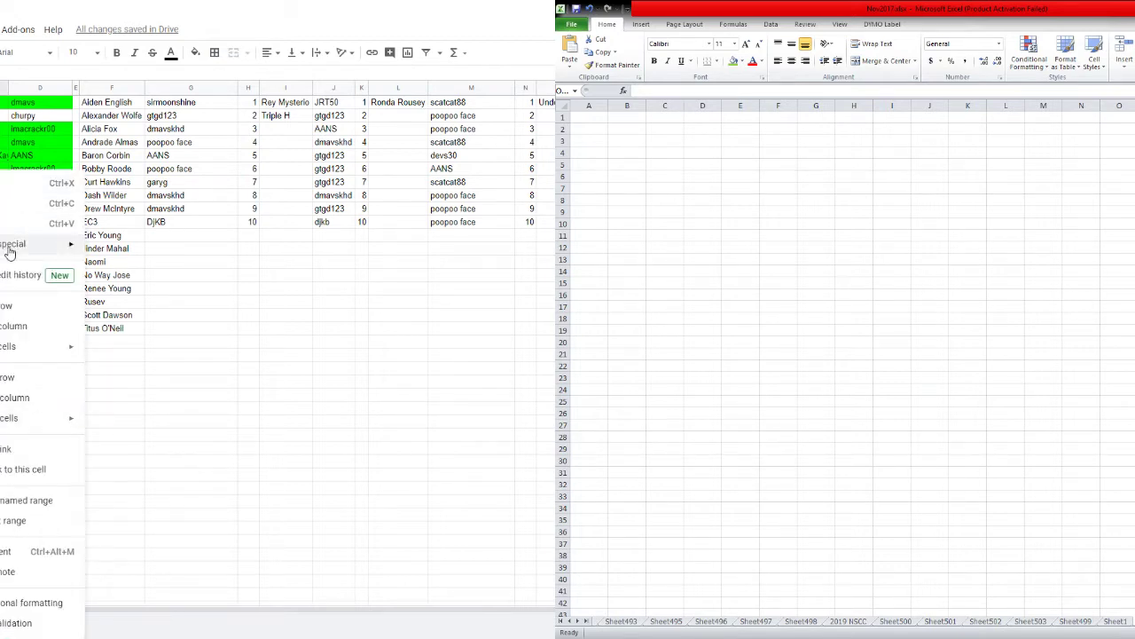
{"action": "mouse_move", "coordinate": [51, 243]}
{"action": "left_click", "coordinate": [122, 248]}
{"action": "left_click", "coordinate": [124, 382]}
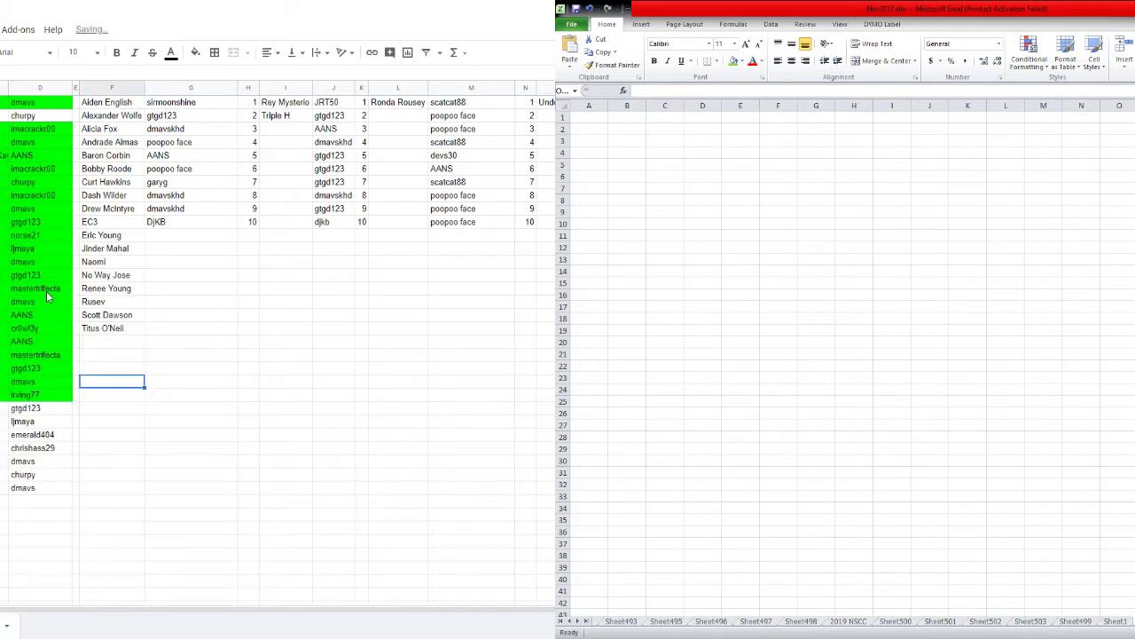
{"action": "key", "text": "ctrl+z"}
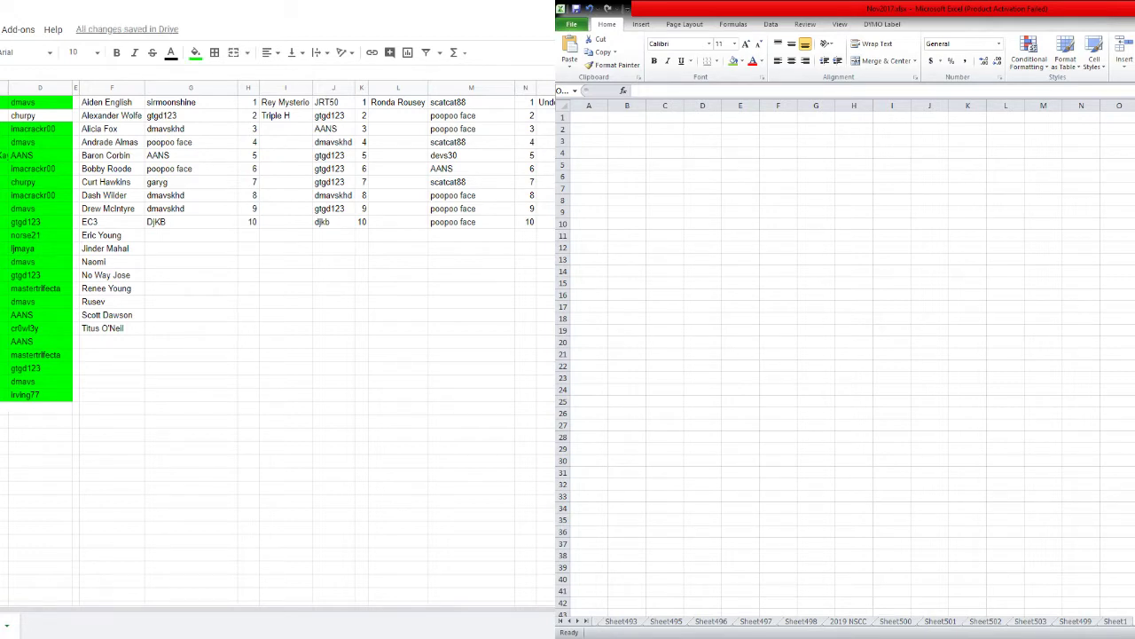
{"action": "key", "text": "shift+F10"}
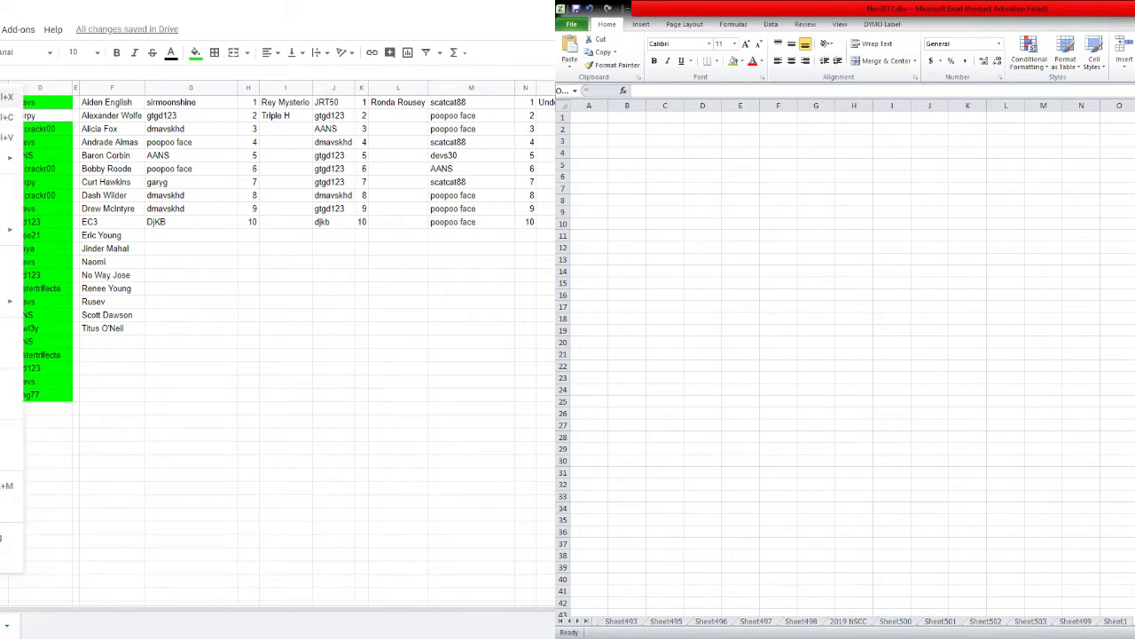
{"action": "key", "text": "Escape"}
{"action": "right_click", "coordinate": [9, 174]}
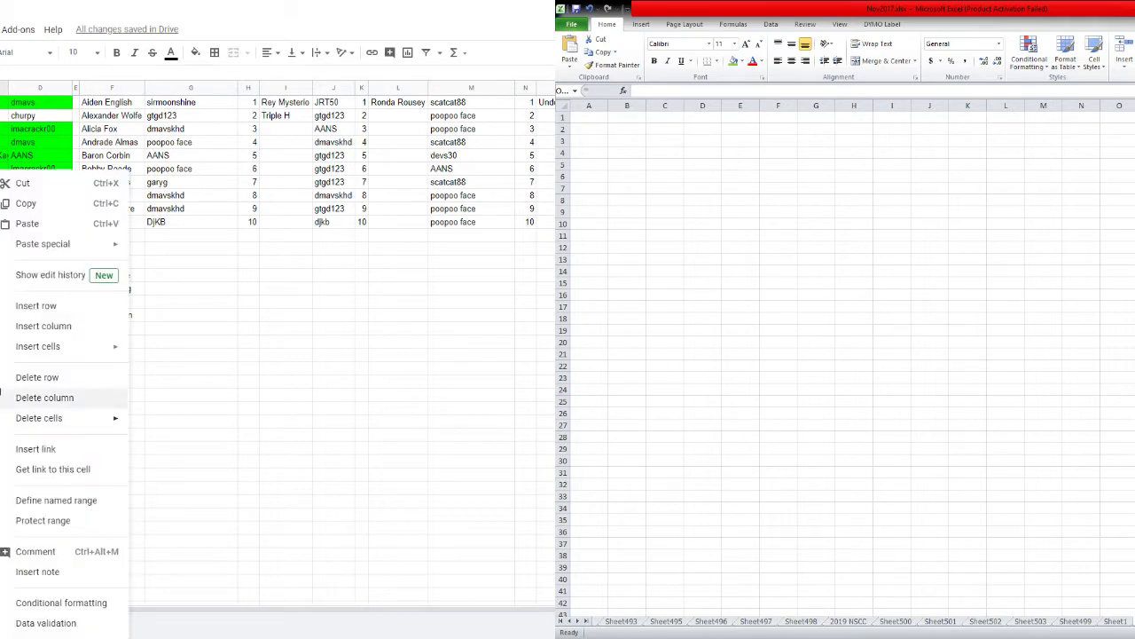
{"action": "left_click", "coordinate": [28, 229]}
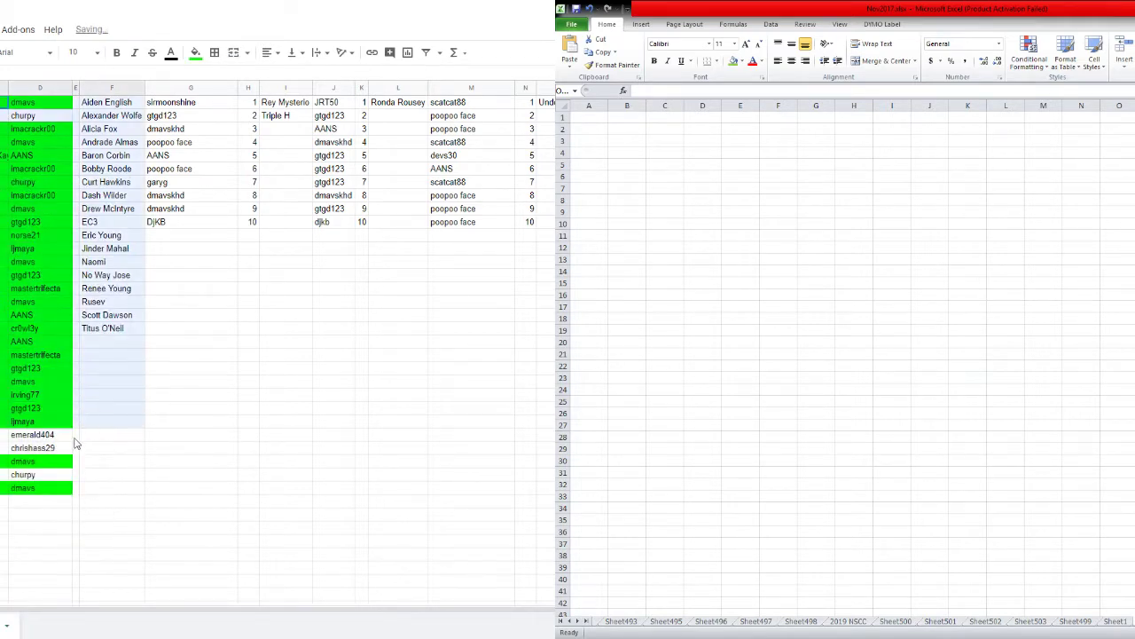
{"action": "right_click", "coordinate": [53, 443]}
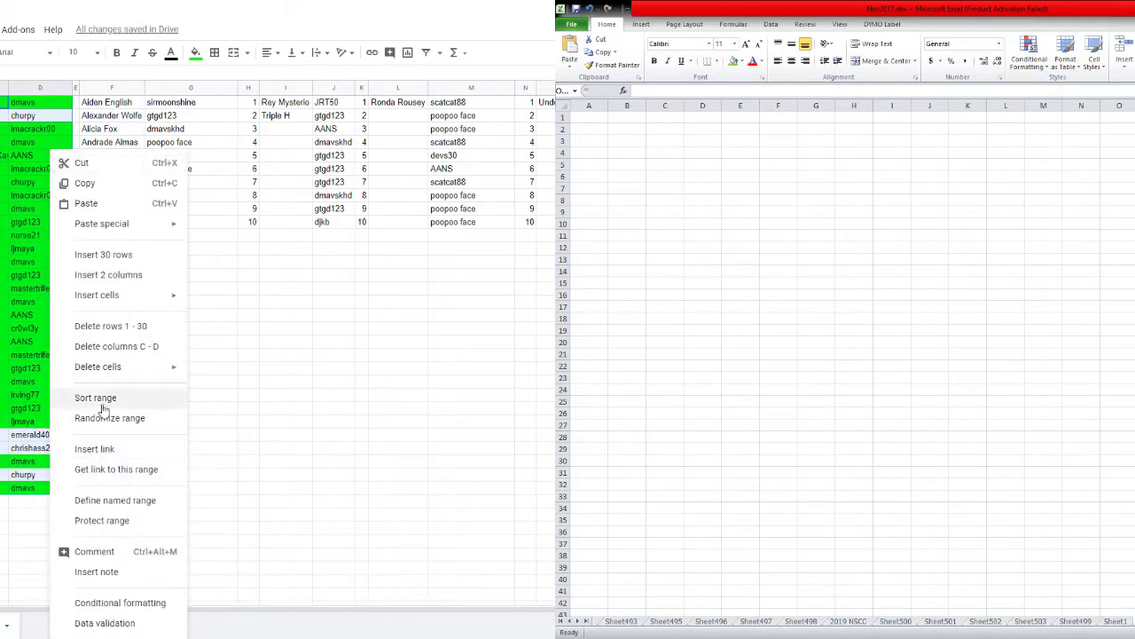
Sort range C1:D30 by Column C in A→Z order.
{"action": "left_click", "coordinate": [100, 401]}
{"action": "left_click", "coordinate": [277, 305]}
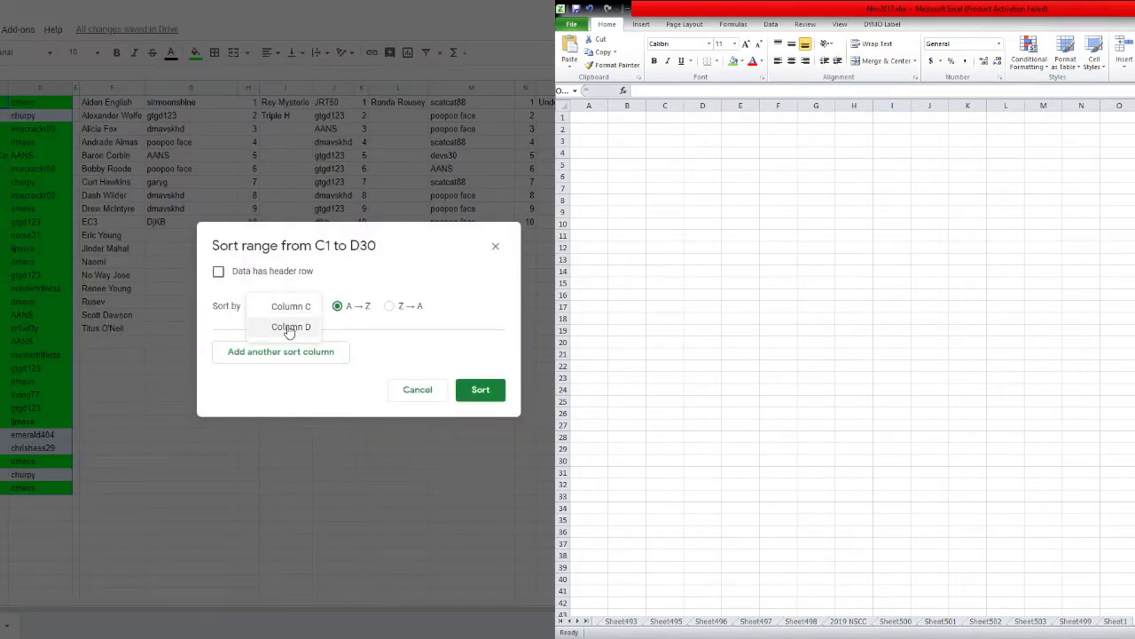
{"action": "left_click", "coordinate": [281, 306]}
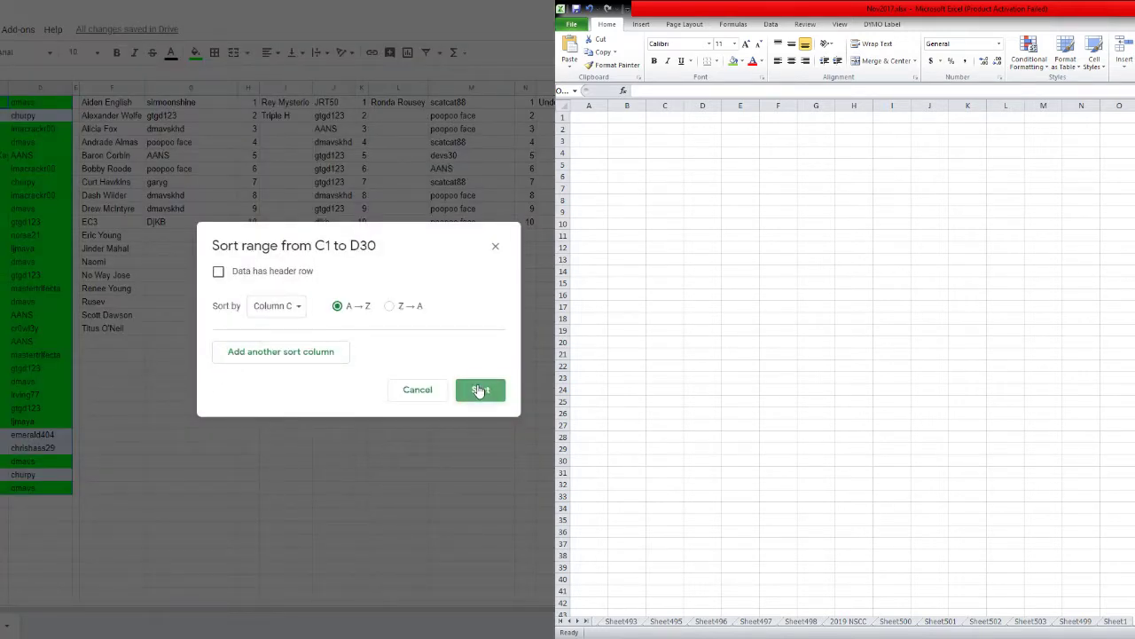
{"action": "left_click", "coordinate": [479, 390]}
{"action": "left_click", "coordinate": [378, 410]}
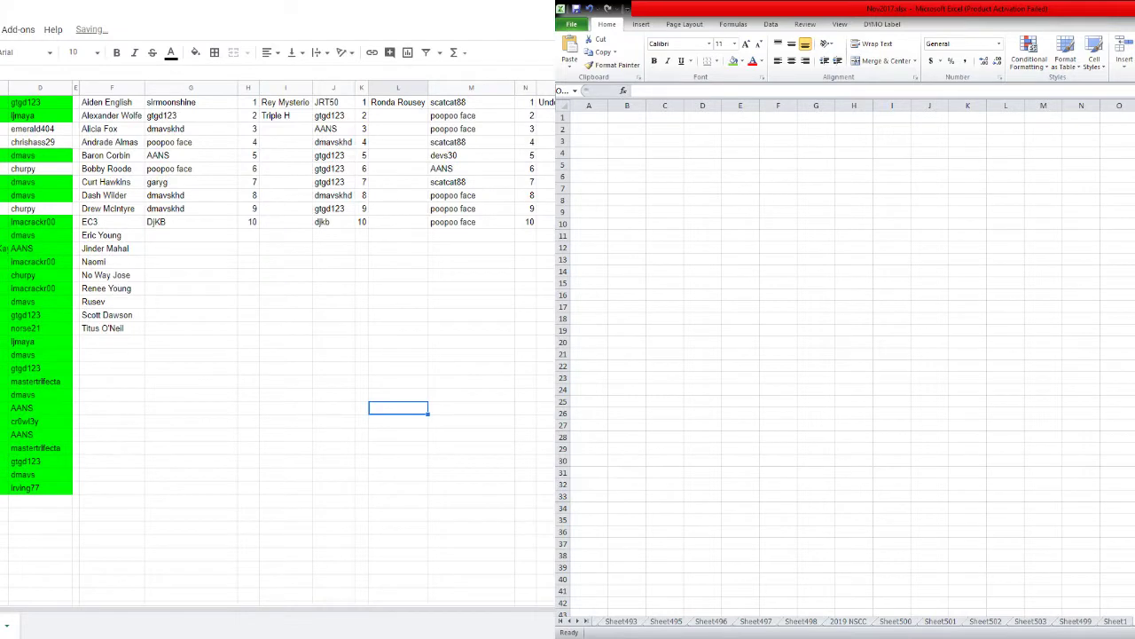